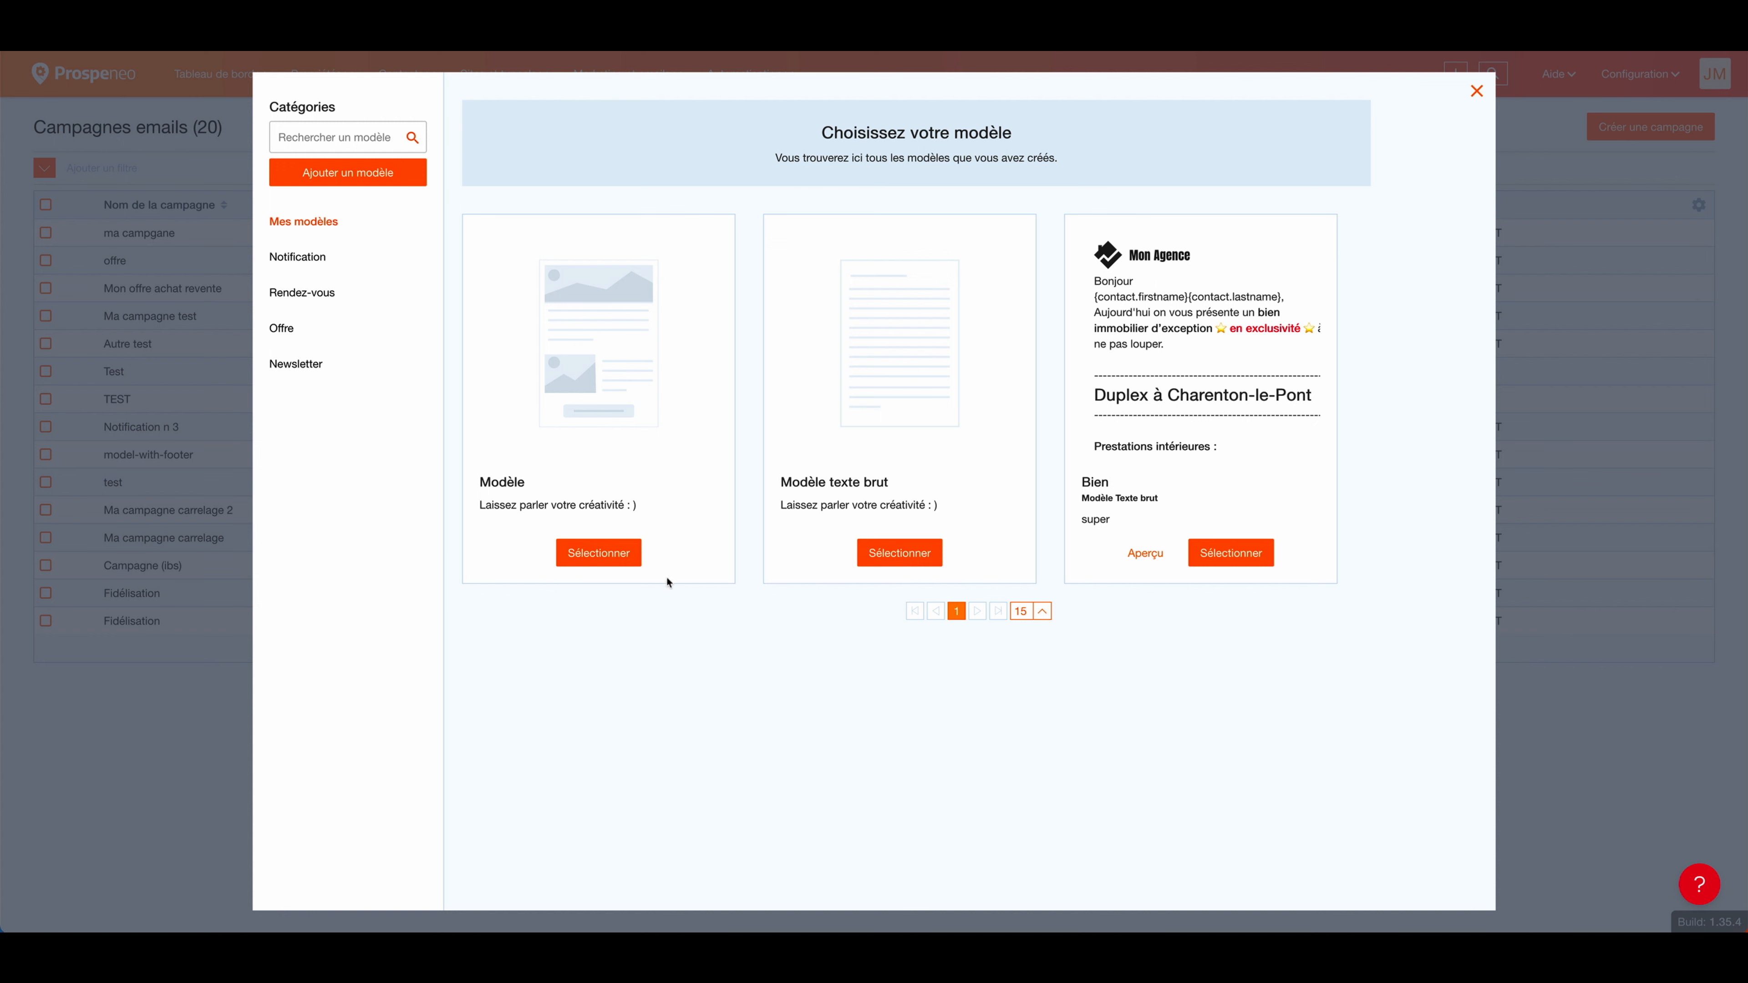
# Create an email campaign named "Mon offre" from the blank "Modèle" template and open its design for editing.
pyautogui.click(593, 559)
pyautogui.click(769, 494)
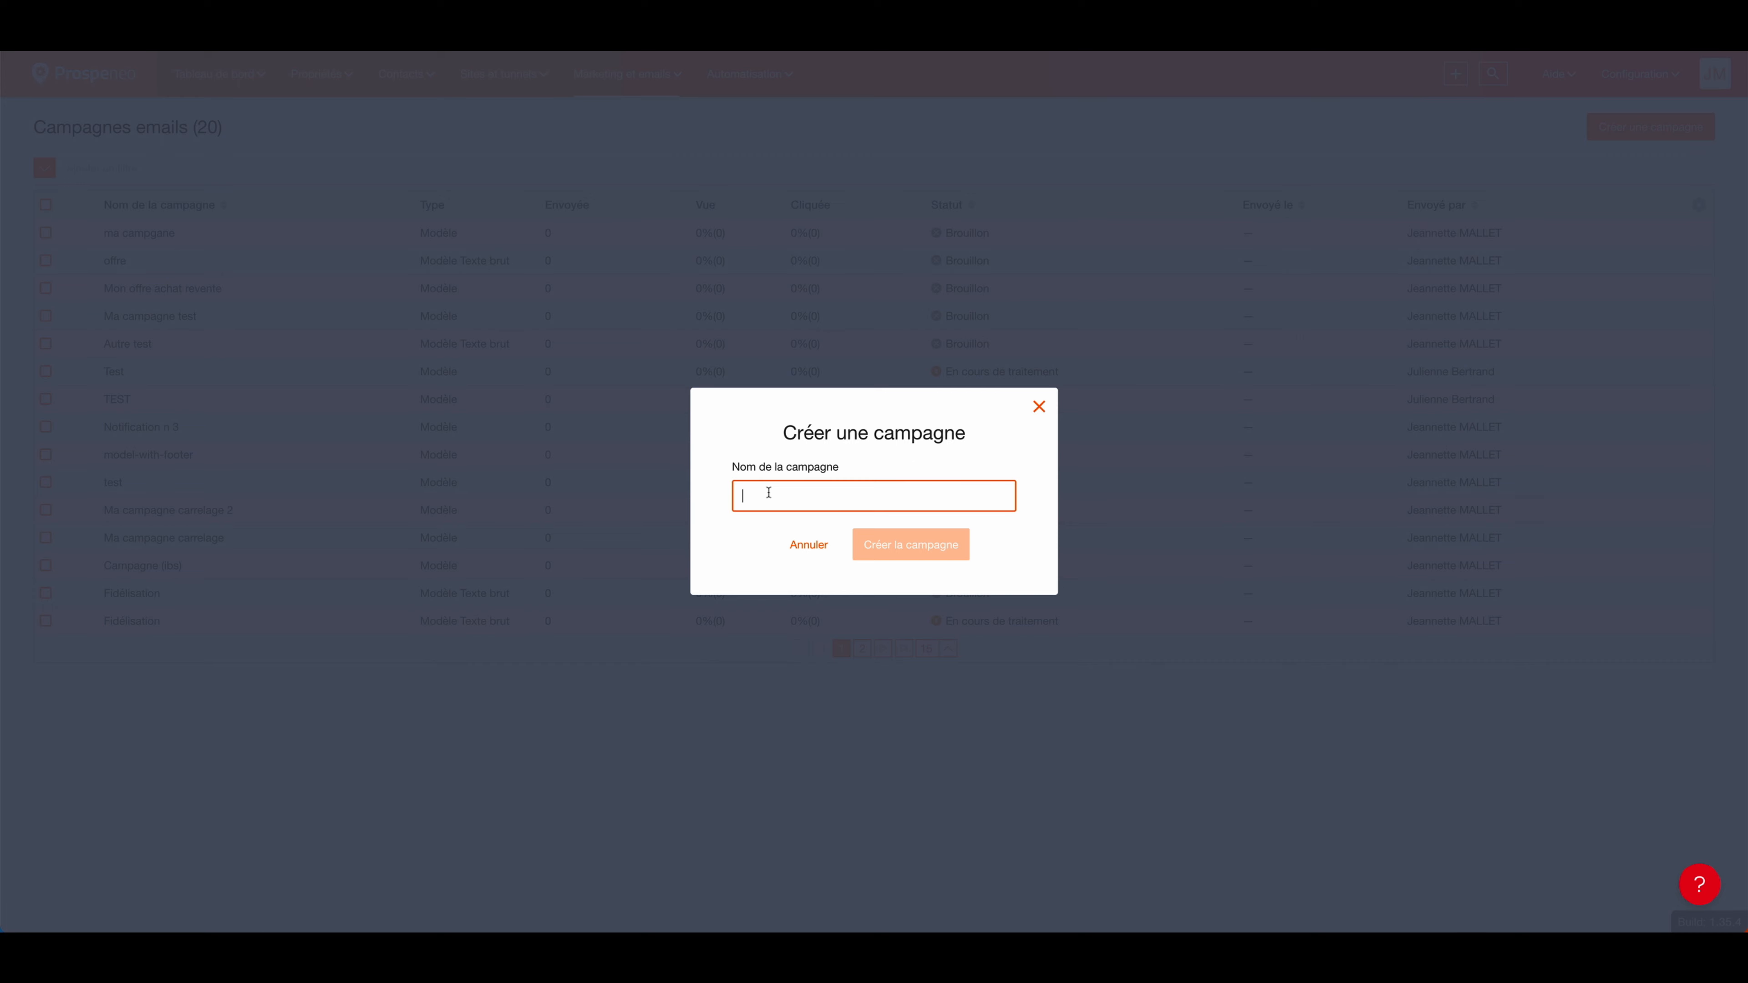
pyautogui.write('Mon offre')
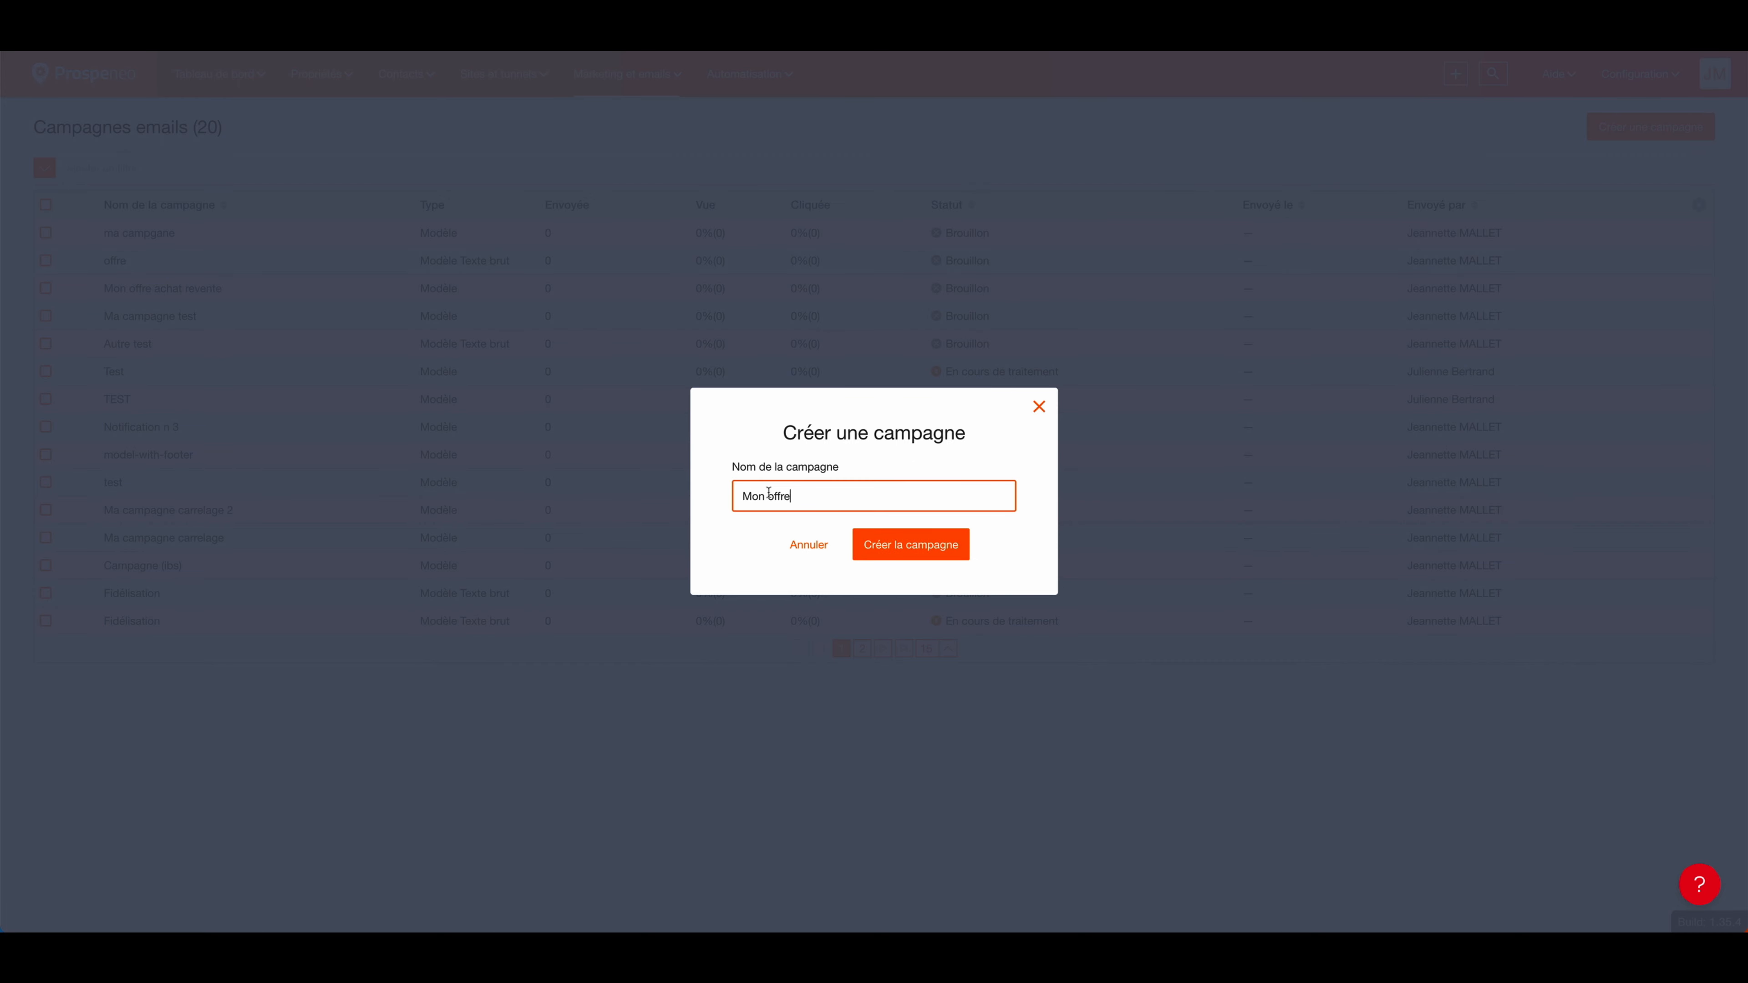
pyautogui.click(896, 545)
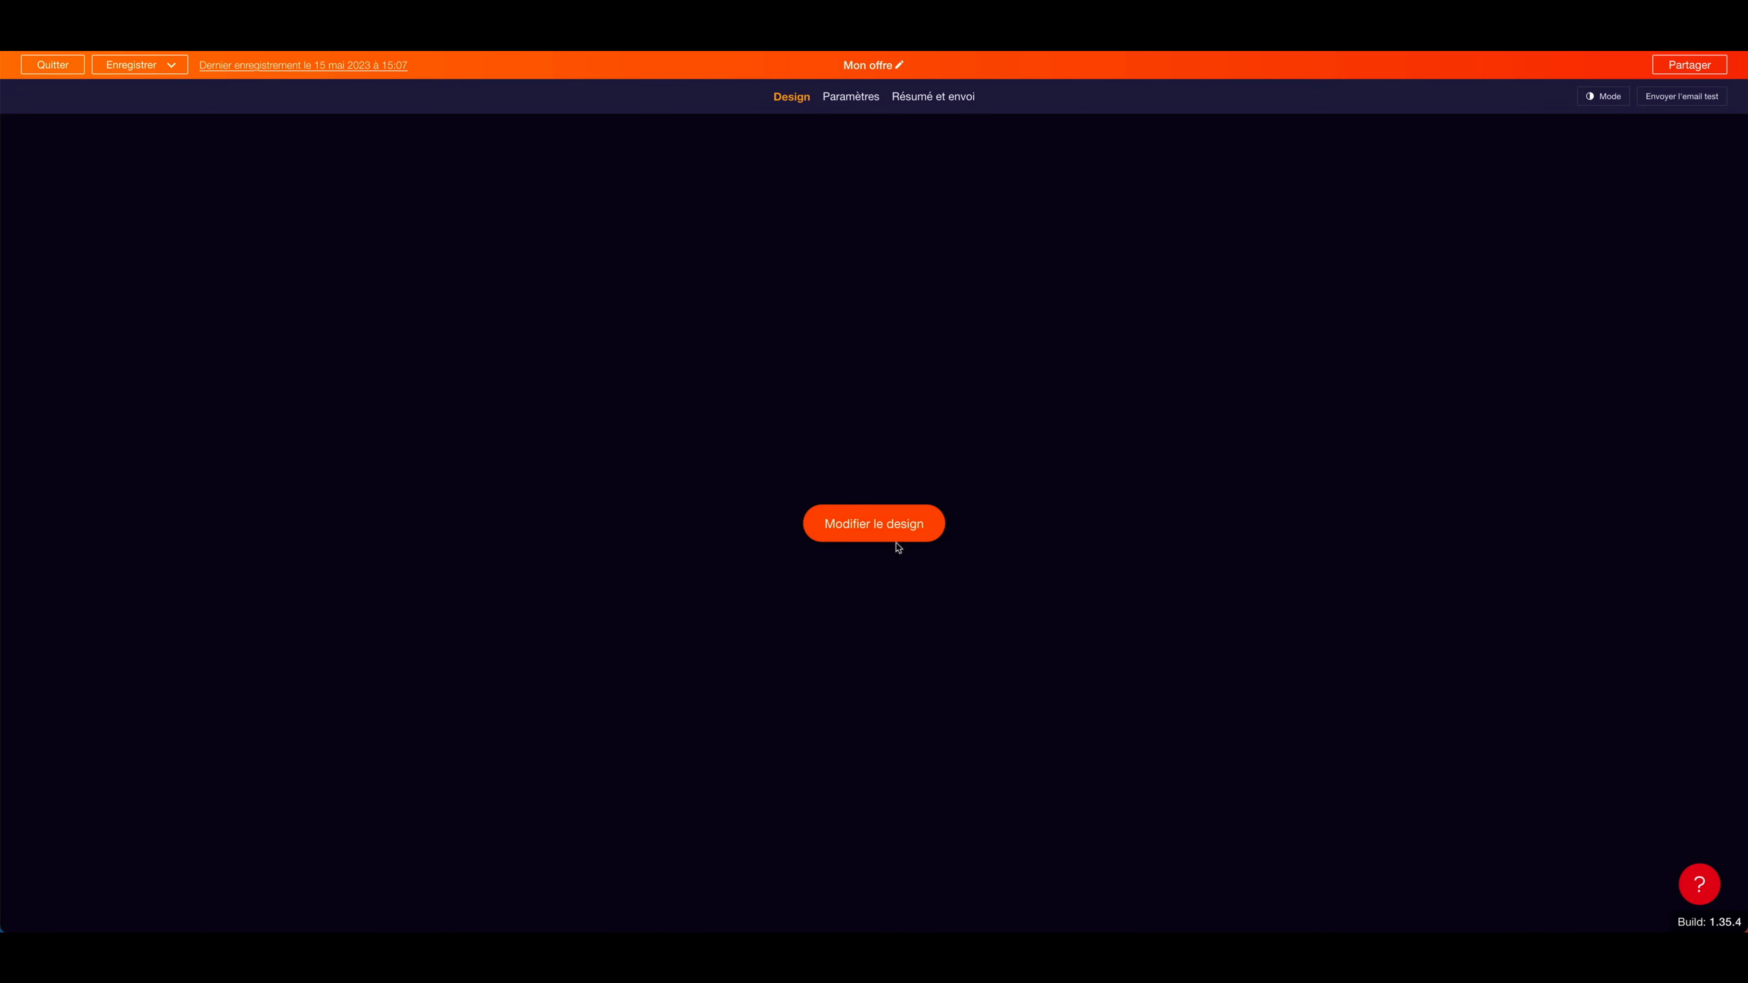
pyautogui.click(893, 536)
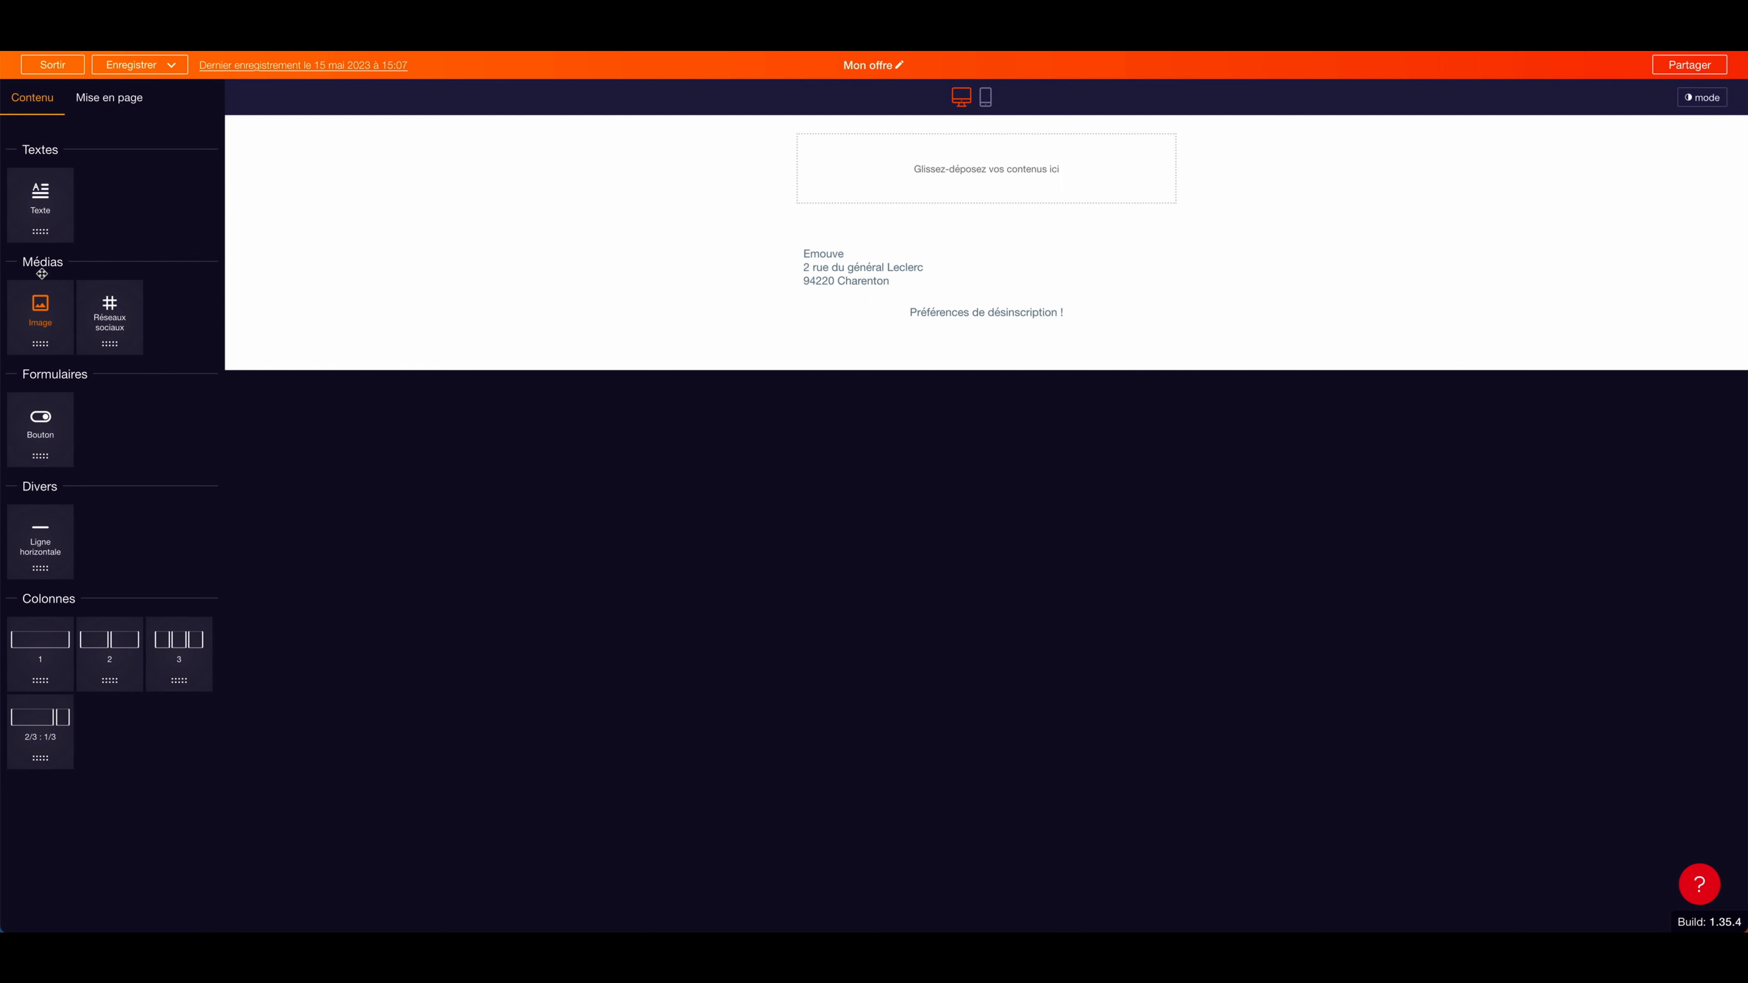
# Add a text block to the empty content area and set all of its text to the Arial font.
pyautogui.moveTo(41, 200); pyautogui.dragTo(866, 166)
pyautogui.click(856, 177)
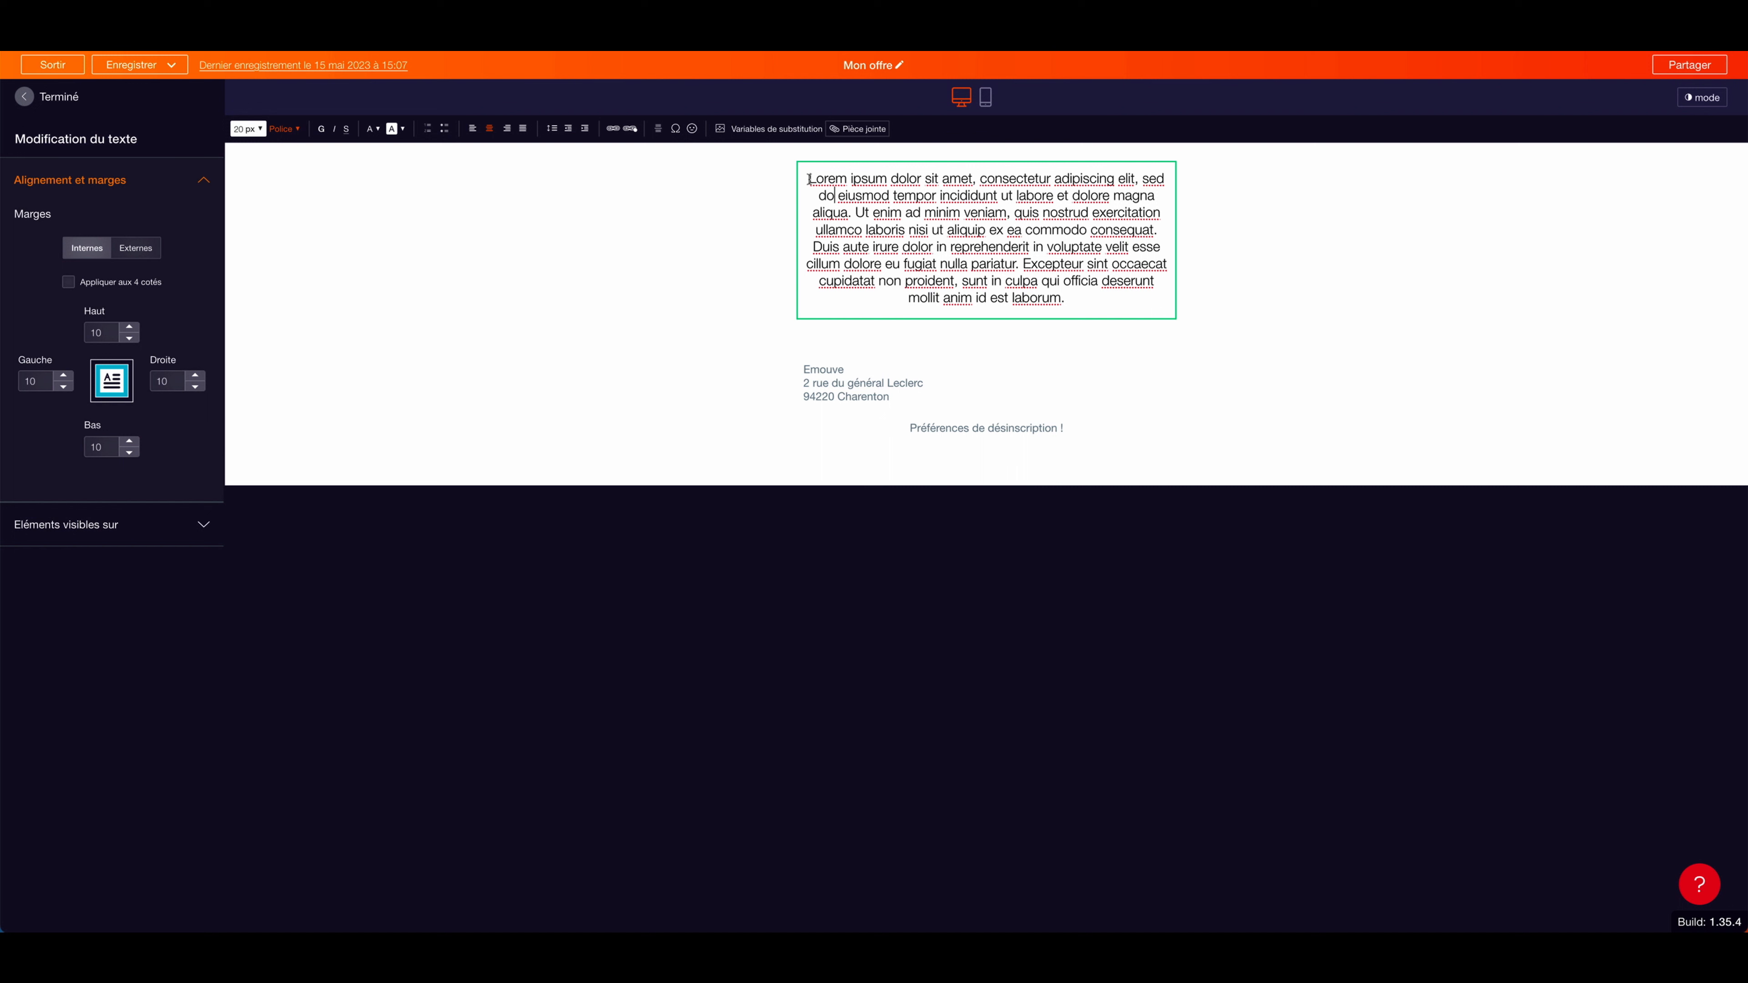
pyautogui.moveTo(808, 179); pyautogui.dragTo(1069, 298)
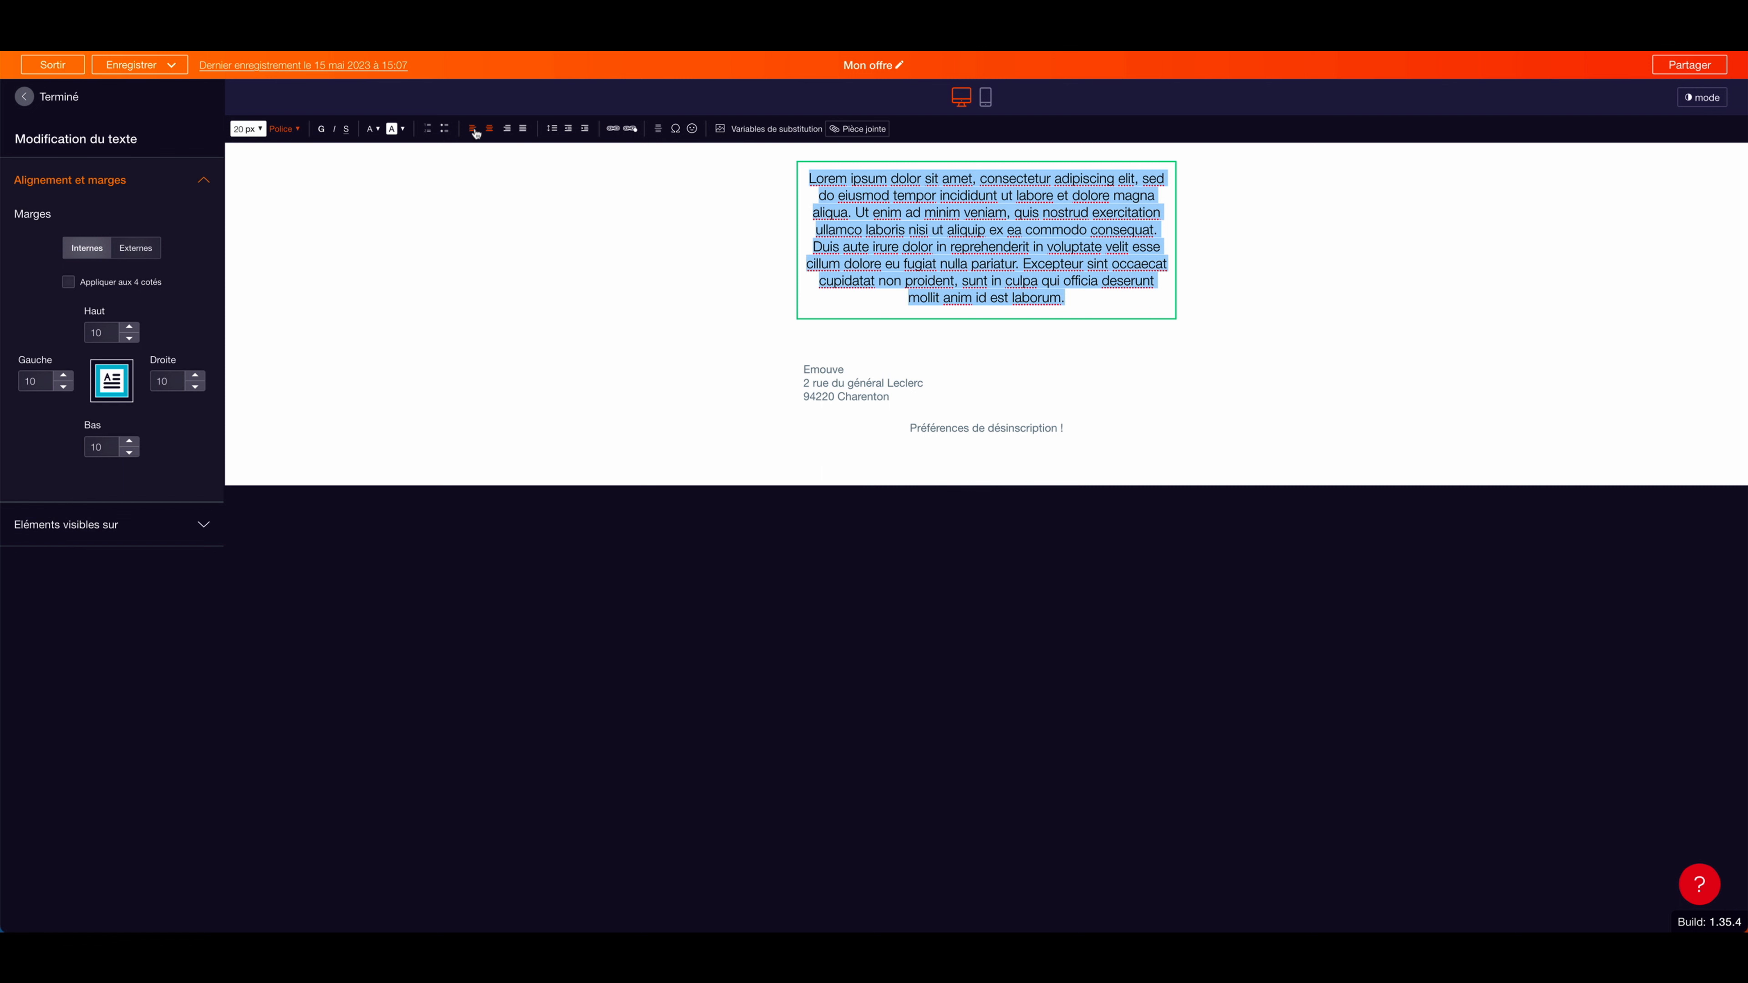
pyautogui.click(292, 130)
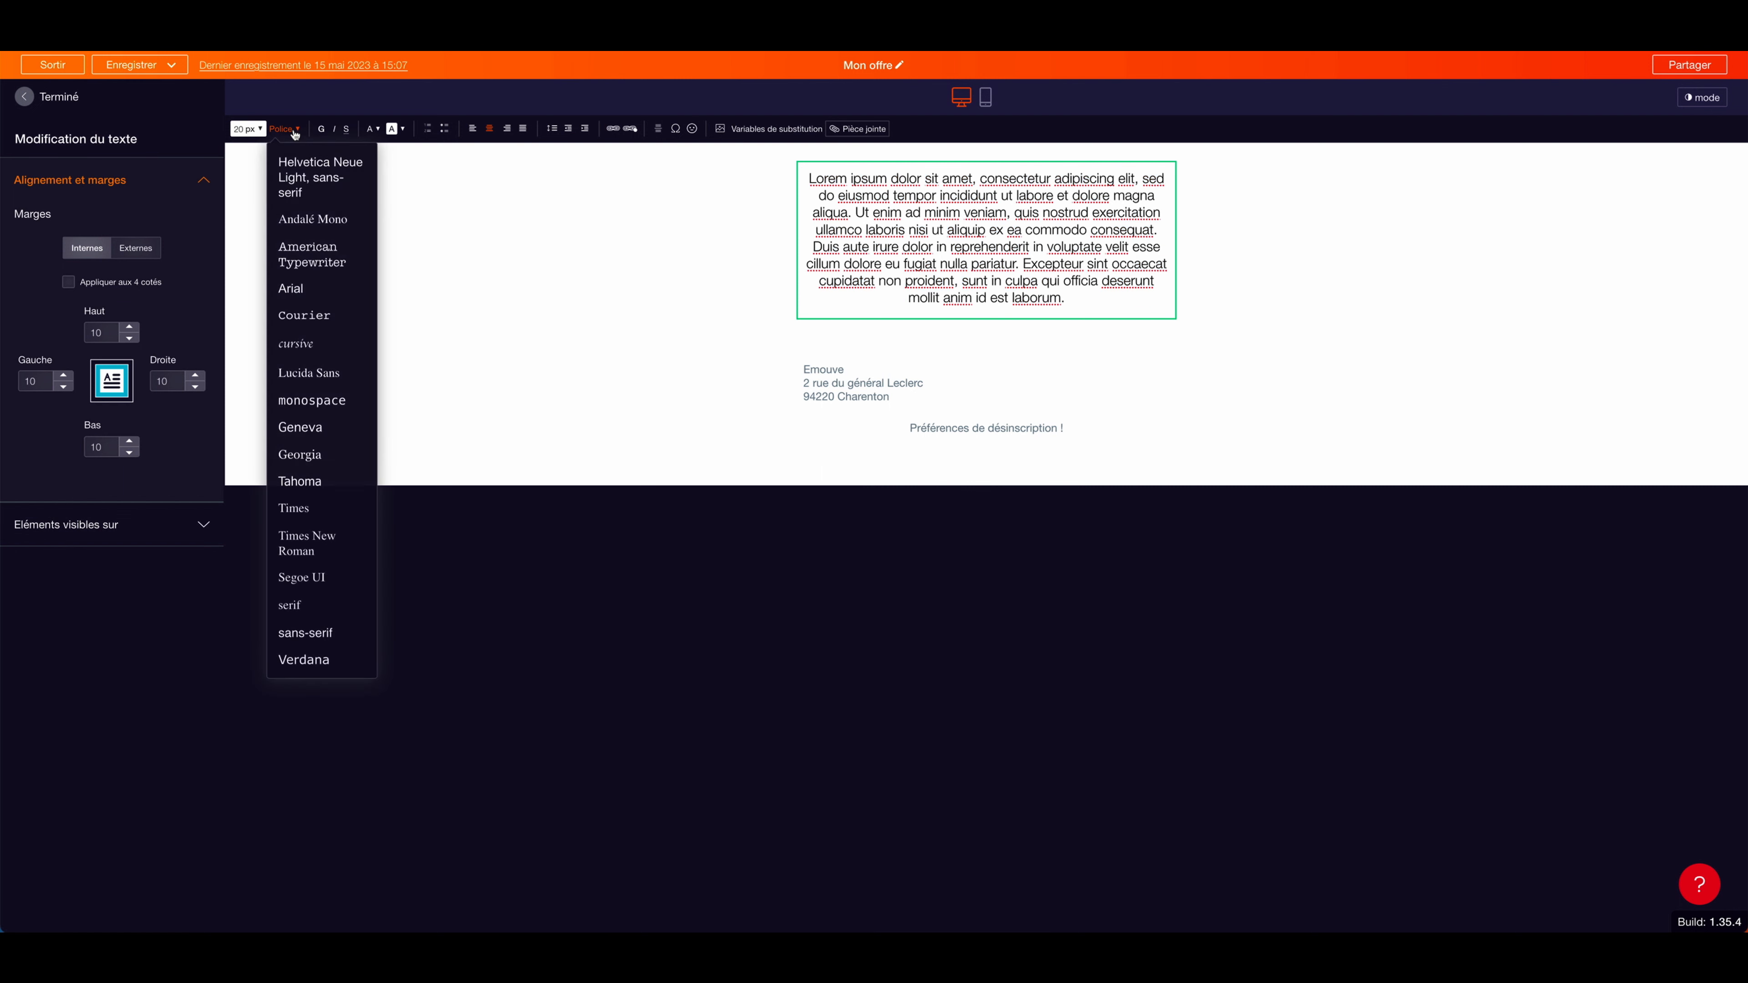
pyautogui.click(288, 289)
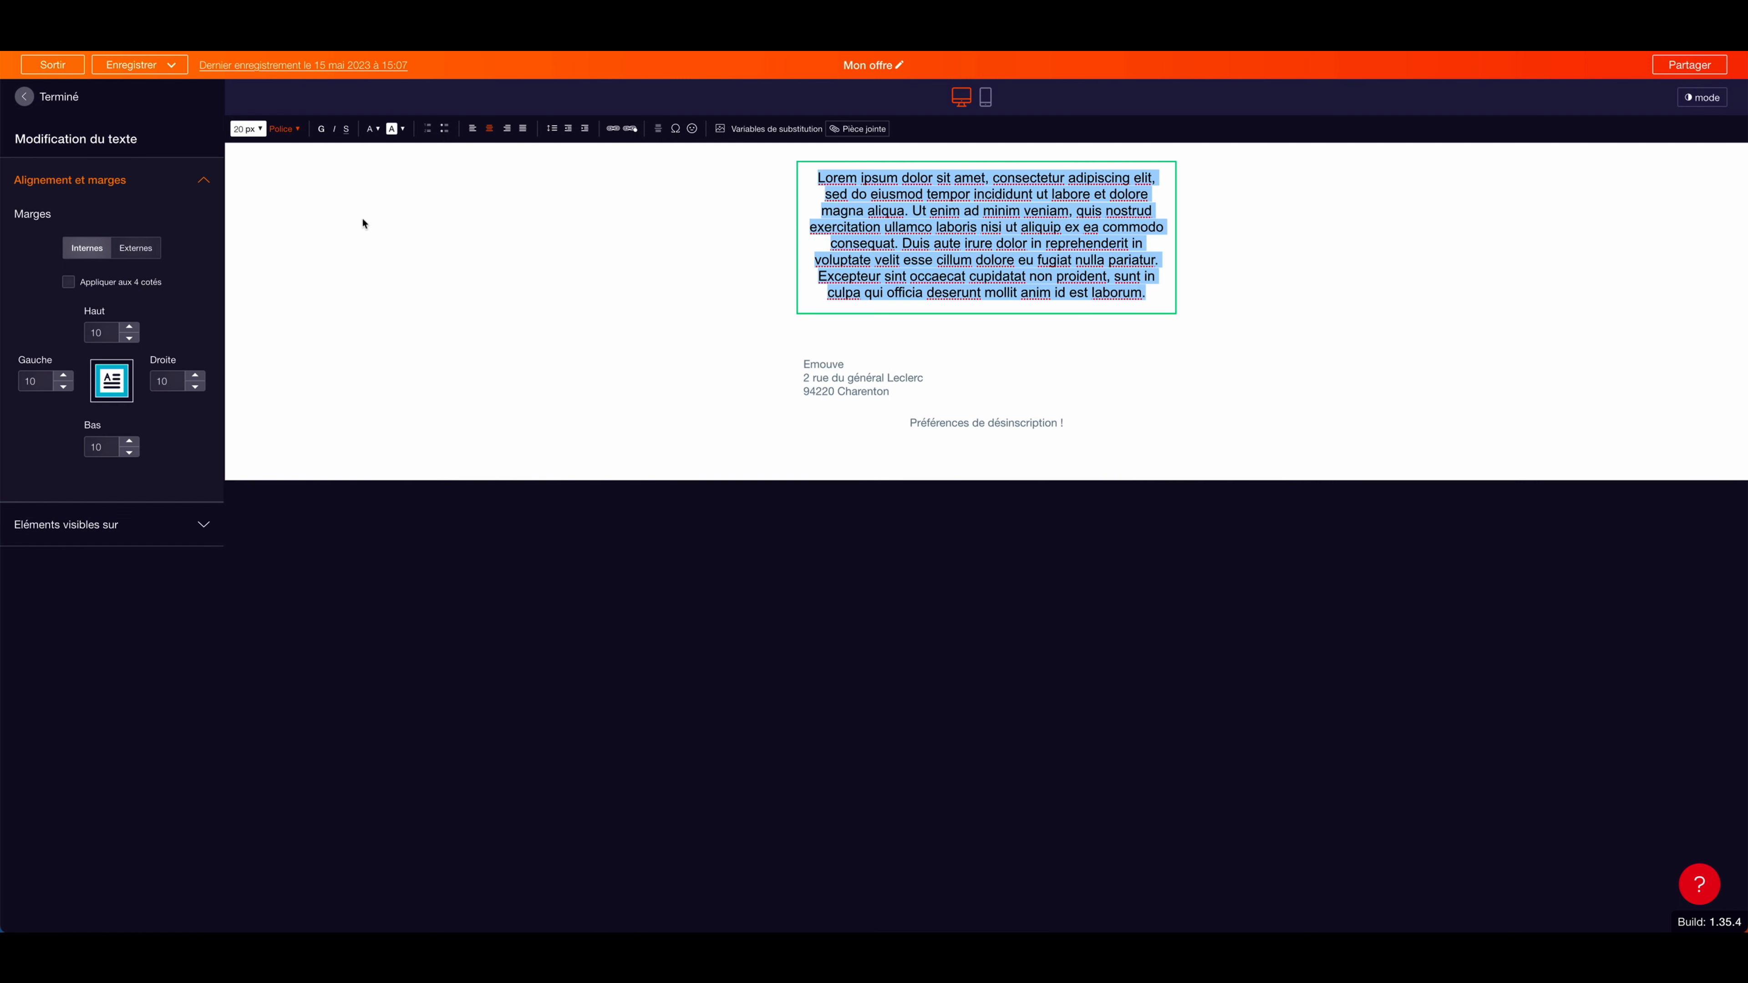
# Make the words "Lorem ipsum dolor" bold and italic, and set the paragraph's line spacing to 1.5.
pyautogui.click(322, 130)
pyautogui.click(322, 131)
pyautogui.click(907, 226)
pyautogui.moveTo(815, 178); pyautogui.dragTo(930, 179)
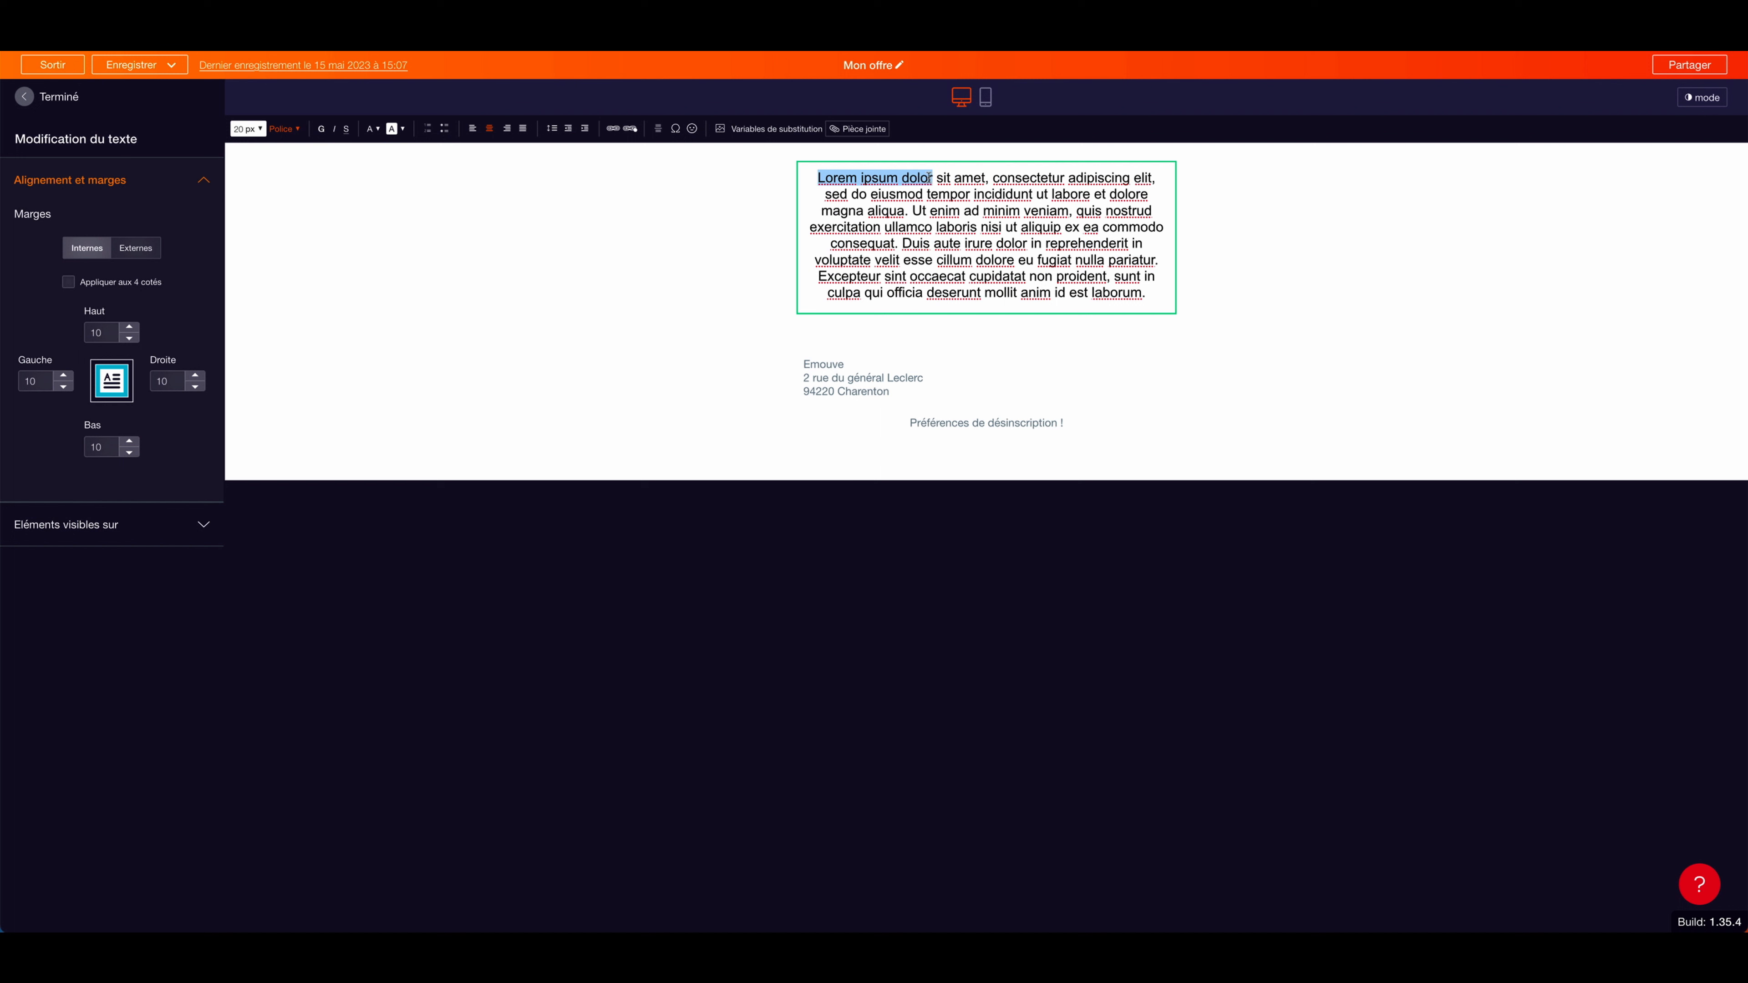
pyautogui.click(335, 130)
pyautogui.click(322, 131)
pyautogui.click(323, 132)
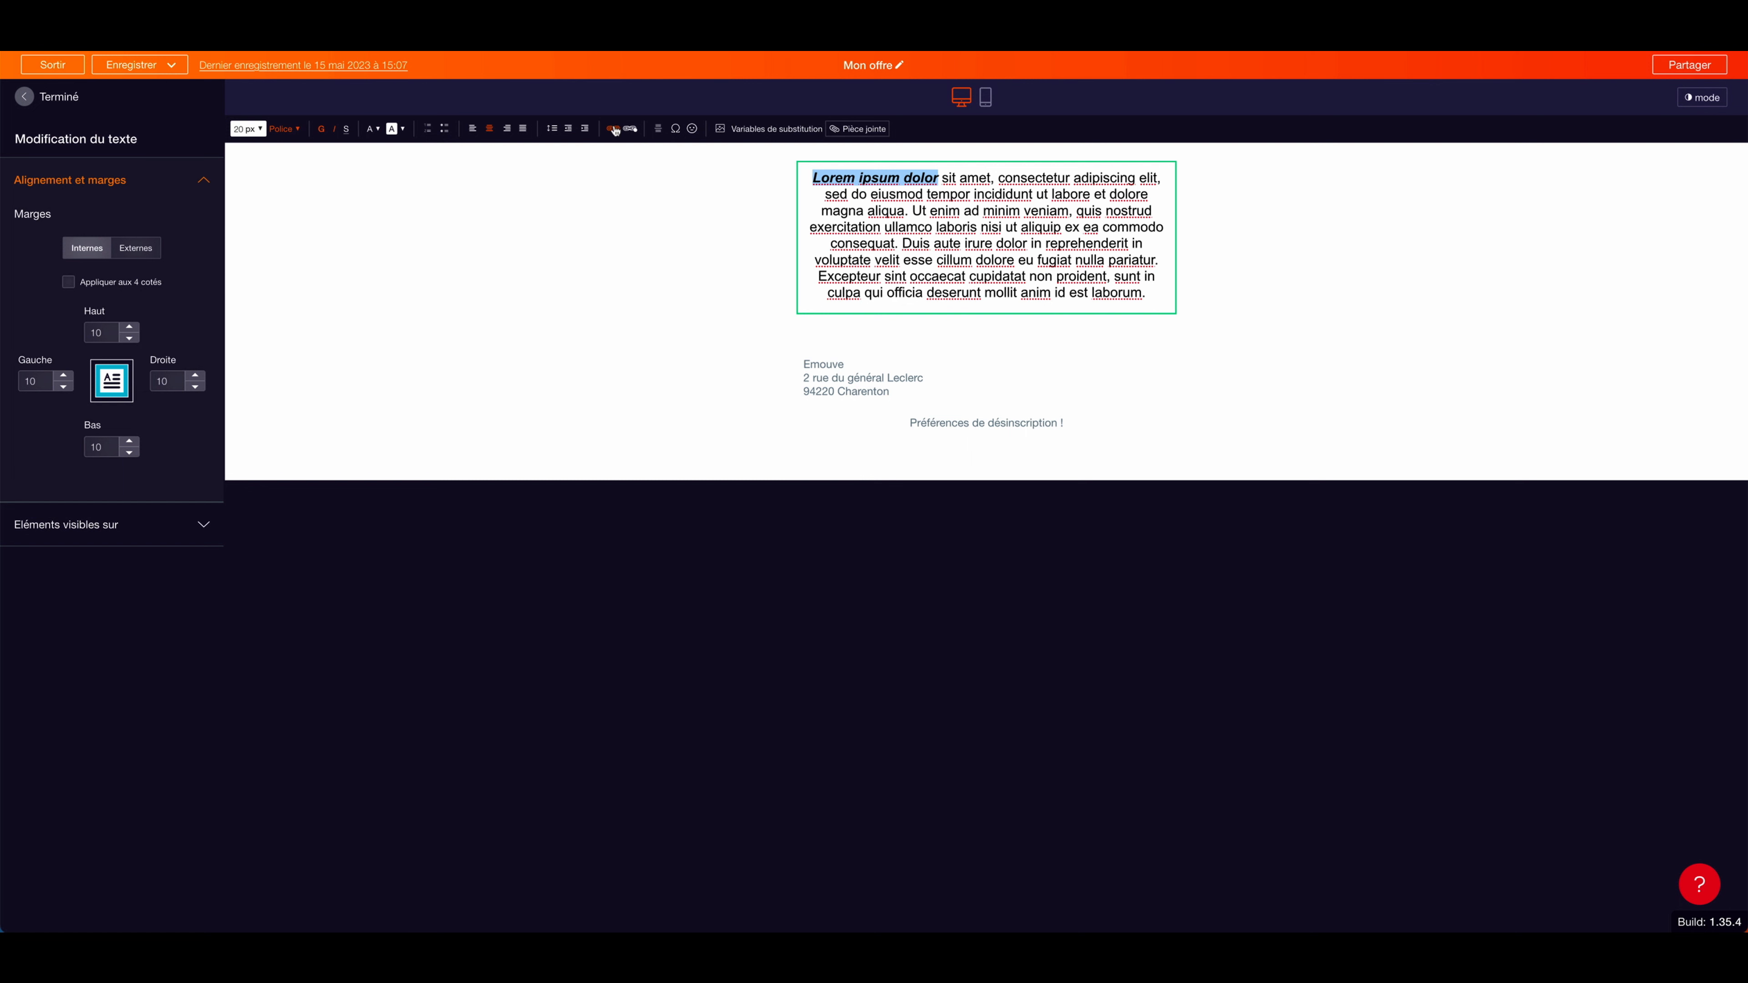
pyautogui.click(553, 131)
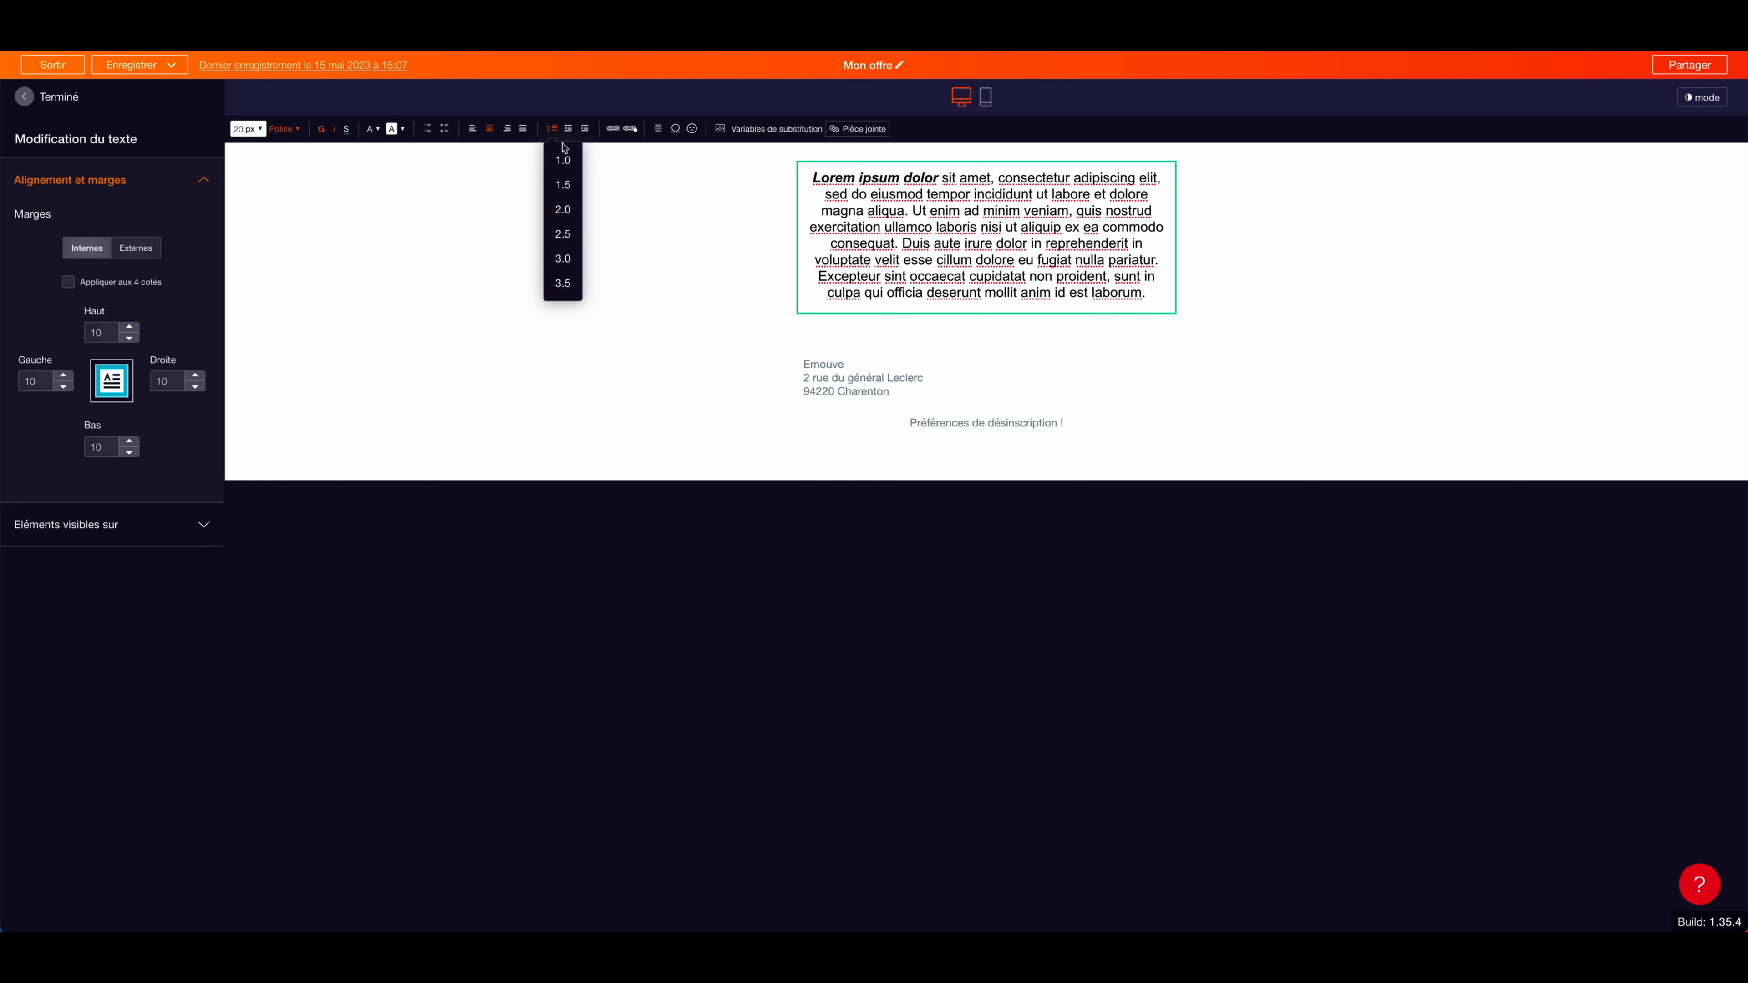
pyautogui.click(566, 196)
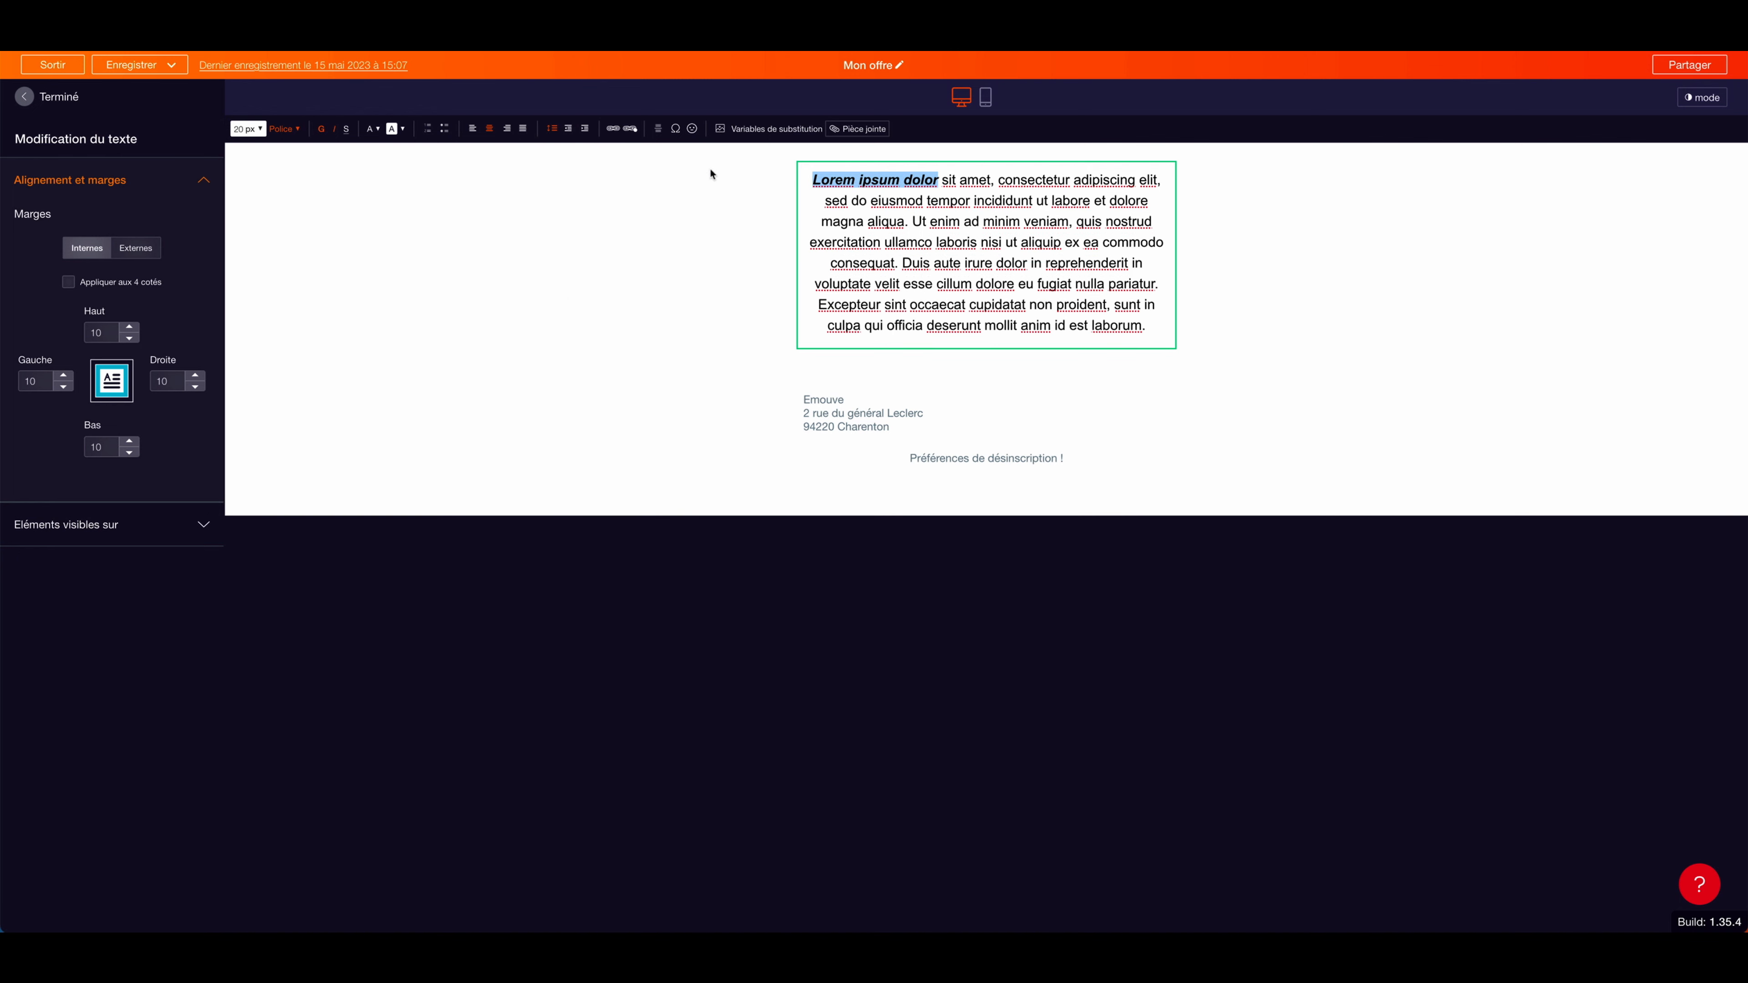
# Turn the word "amet," in the paragraph's first line into a hyperlink and save it with a blank address.
pyautogui.click(868, 200)
pyautogui.moveTo(962, 180); pyautogui.dragTo(996, 180)
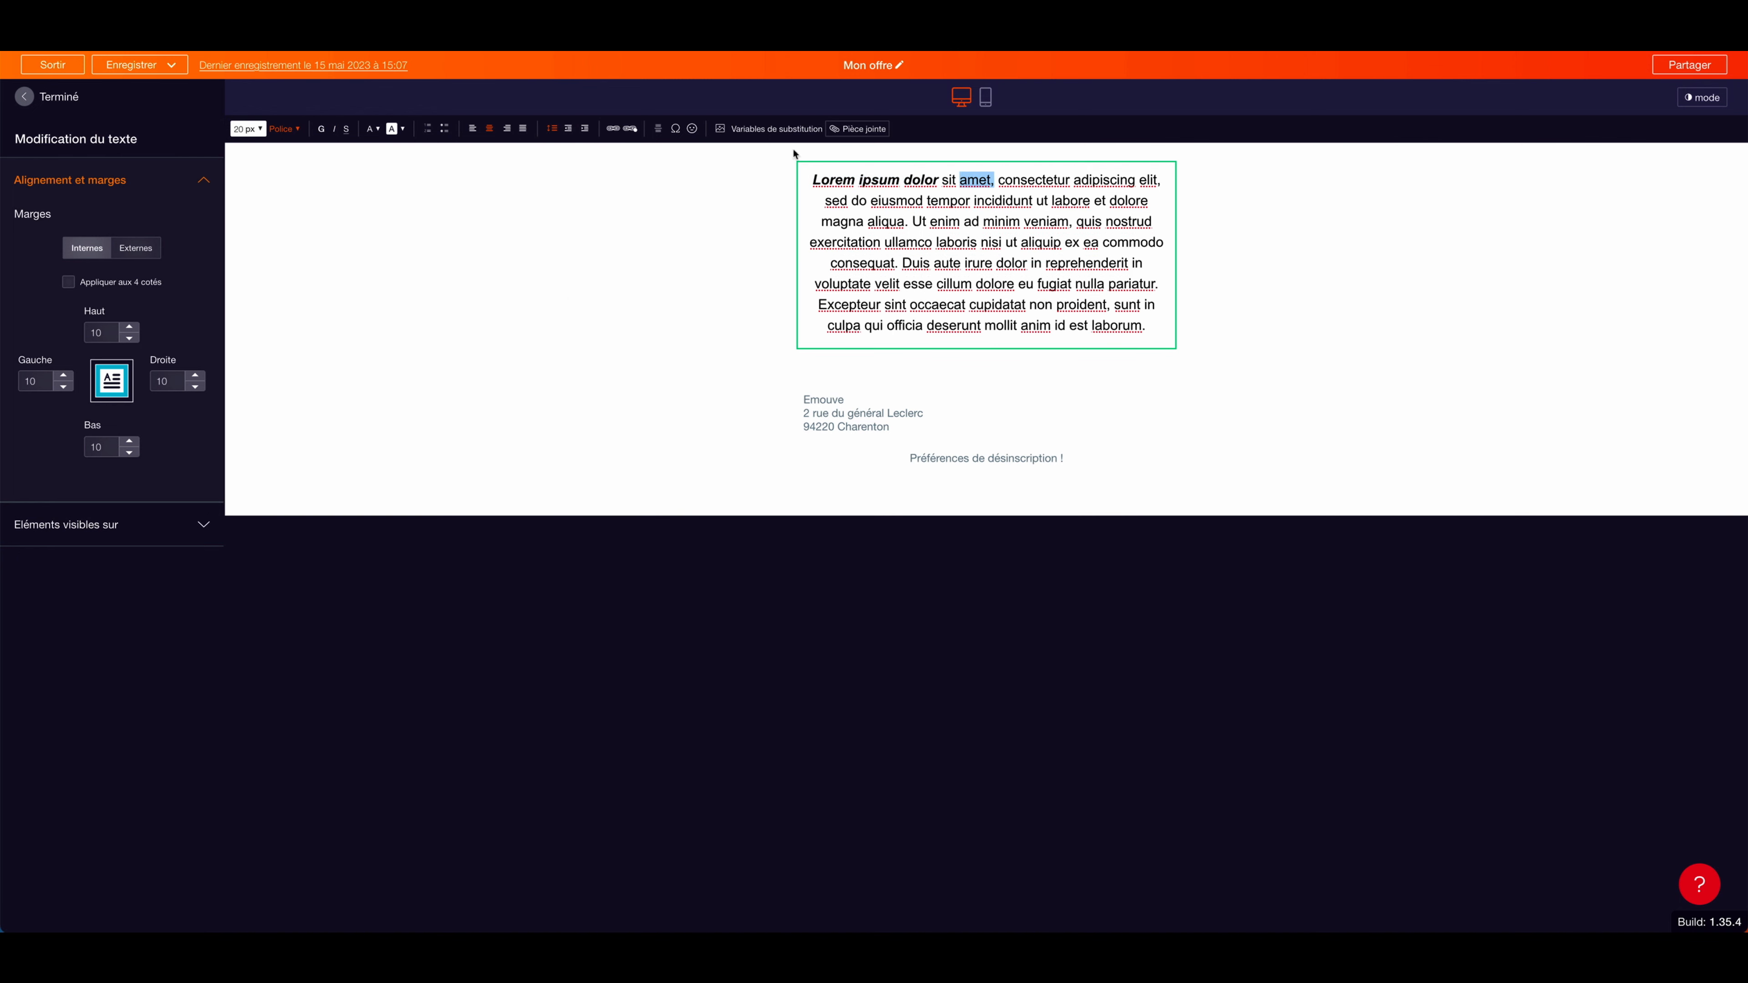
pyautogui.click(614, 134)
pyautogui.click(979, 212)
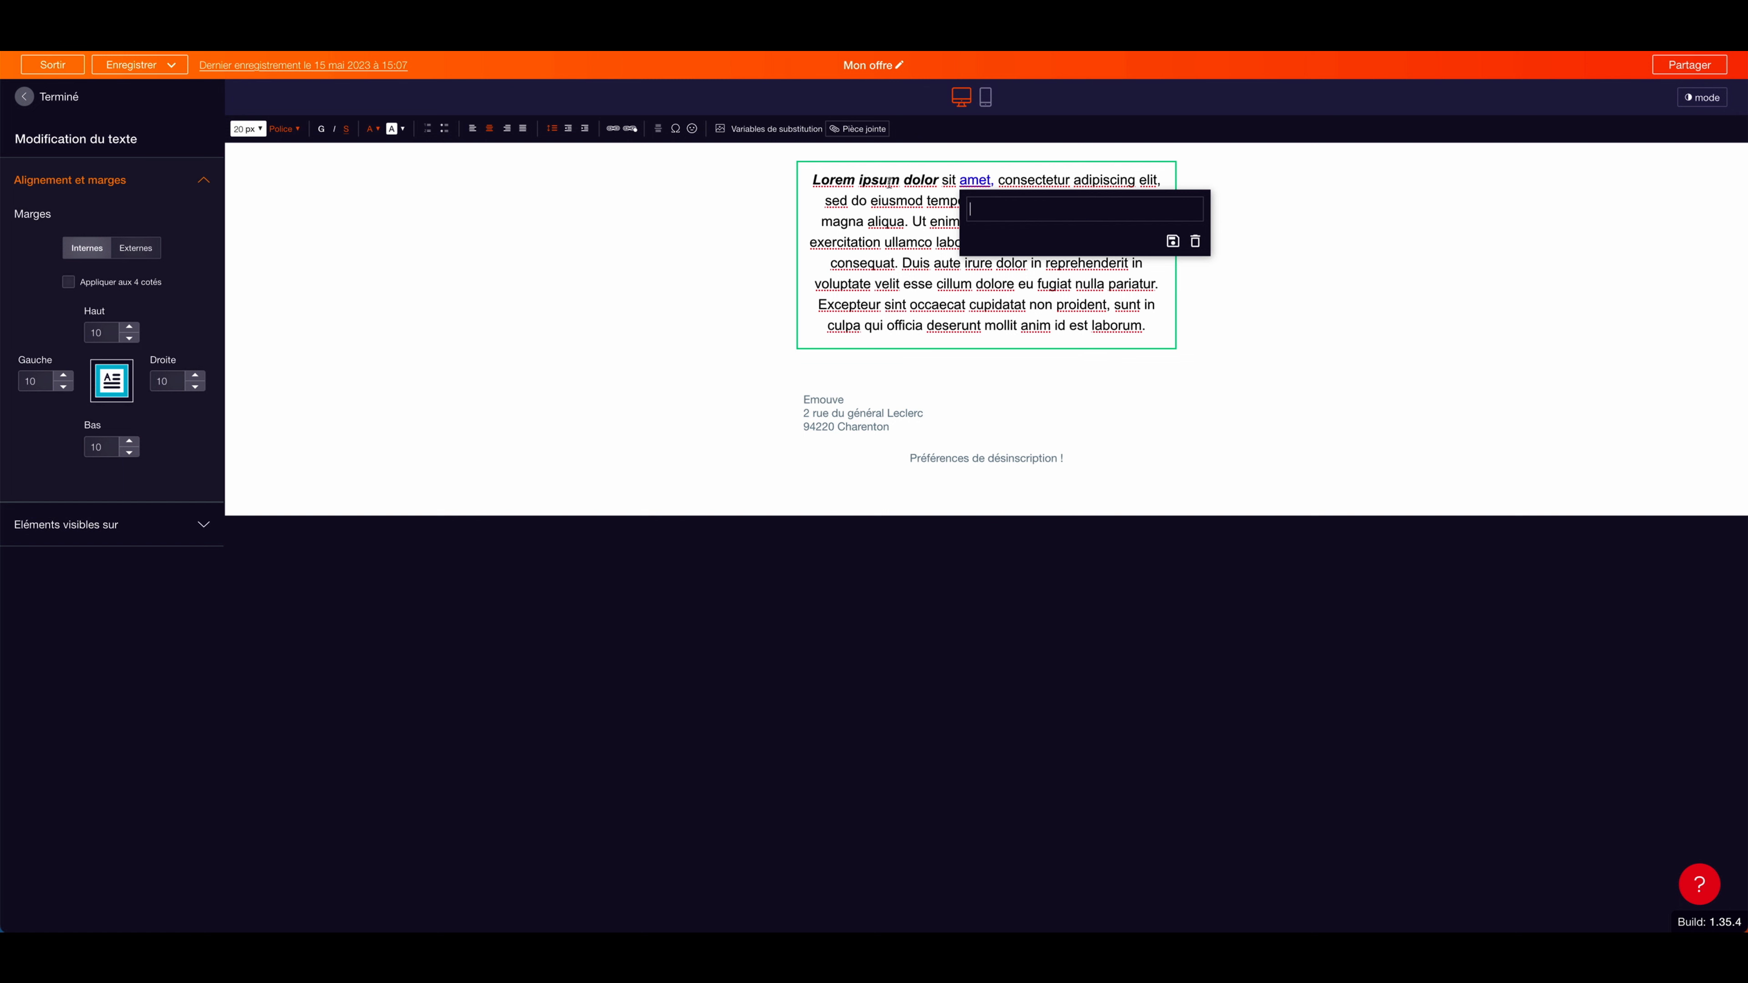
pyautogui.click(1173, 242)
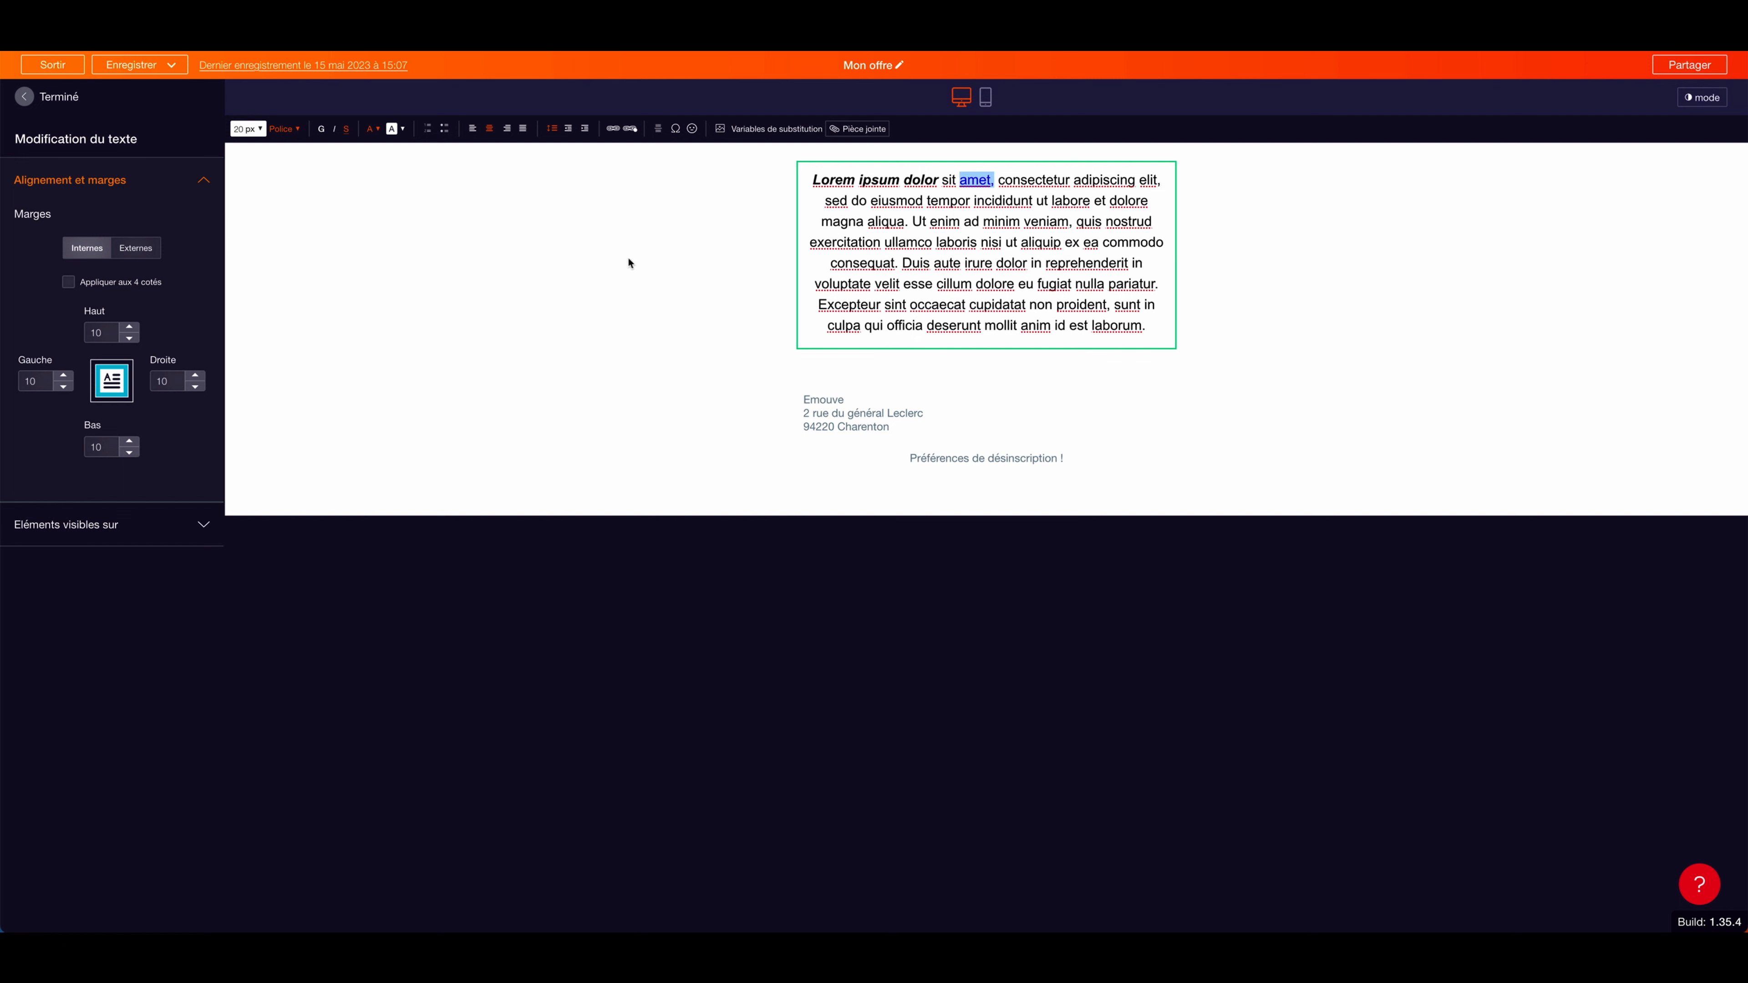
pyautogui.click(629, 262)
# Insert the sunglasses smiley from the frequently used emojis at the end of the paragraph.
pyautogui.click(990, 215)
pyautogui.click(692, 129)
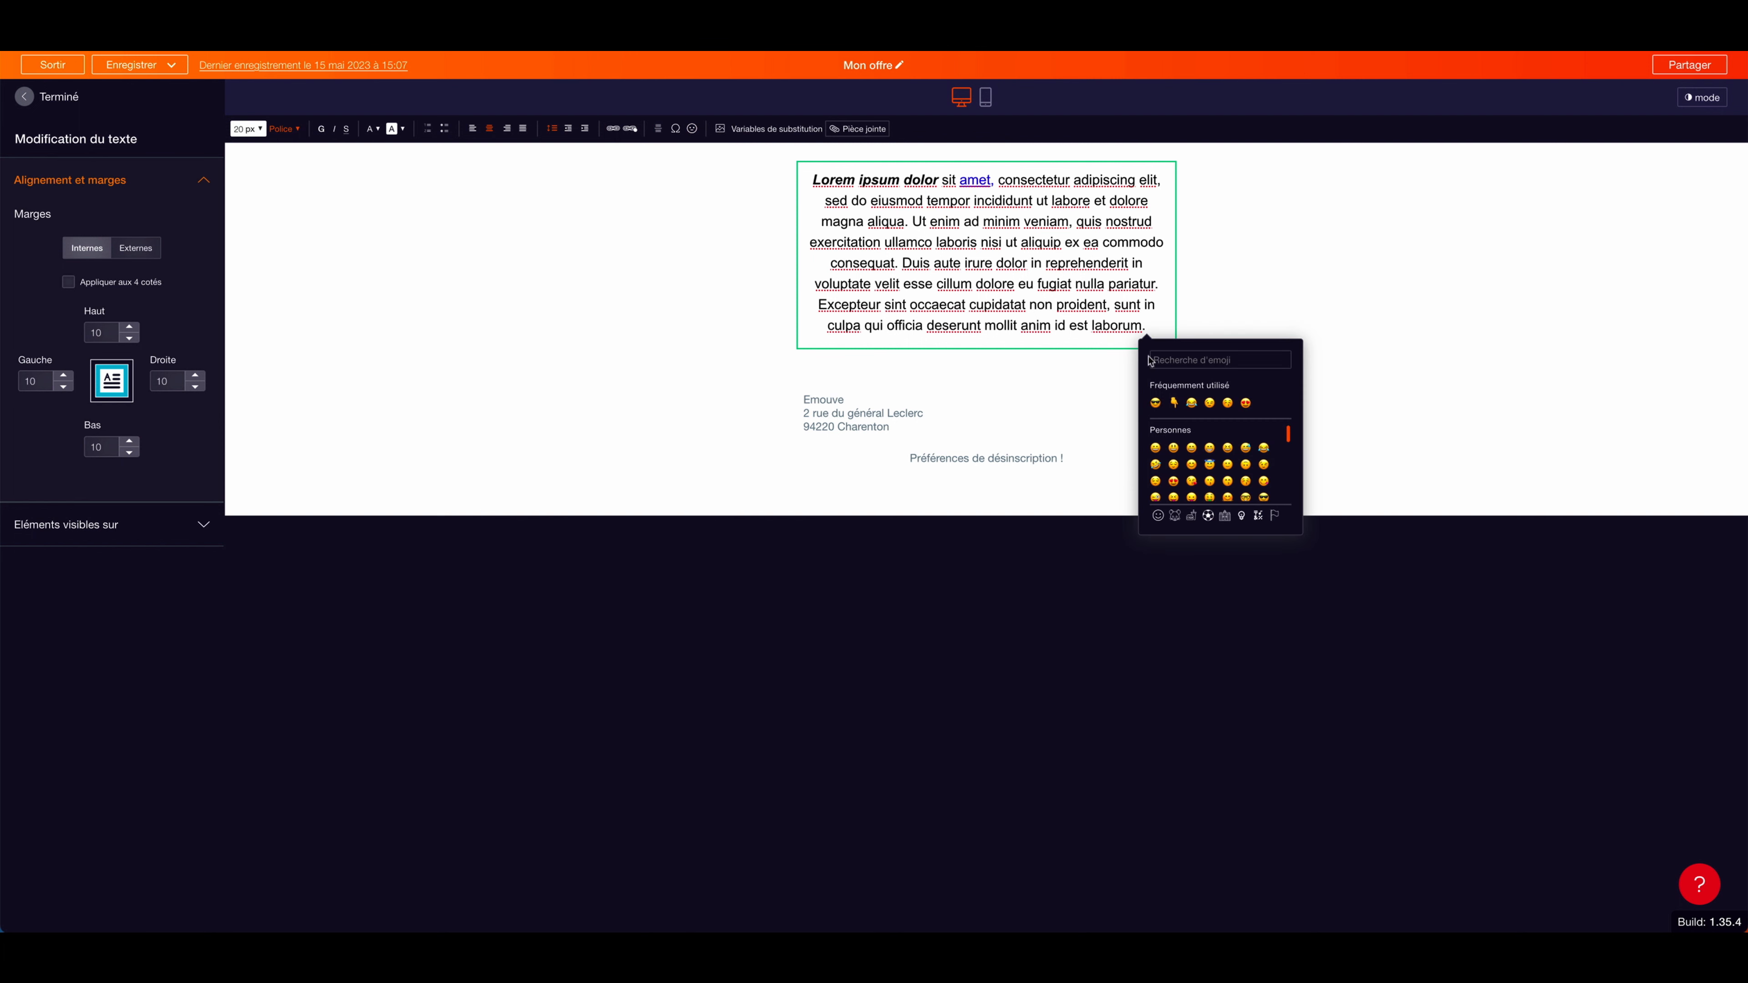
pyautogui.click(1155, 411)
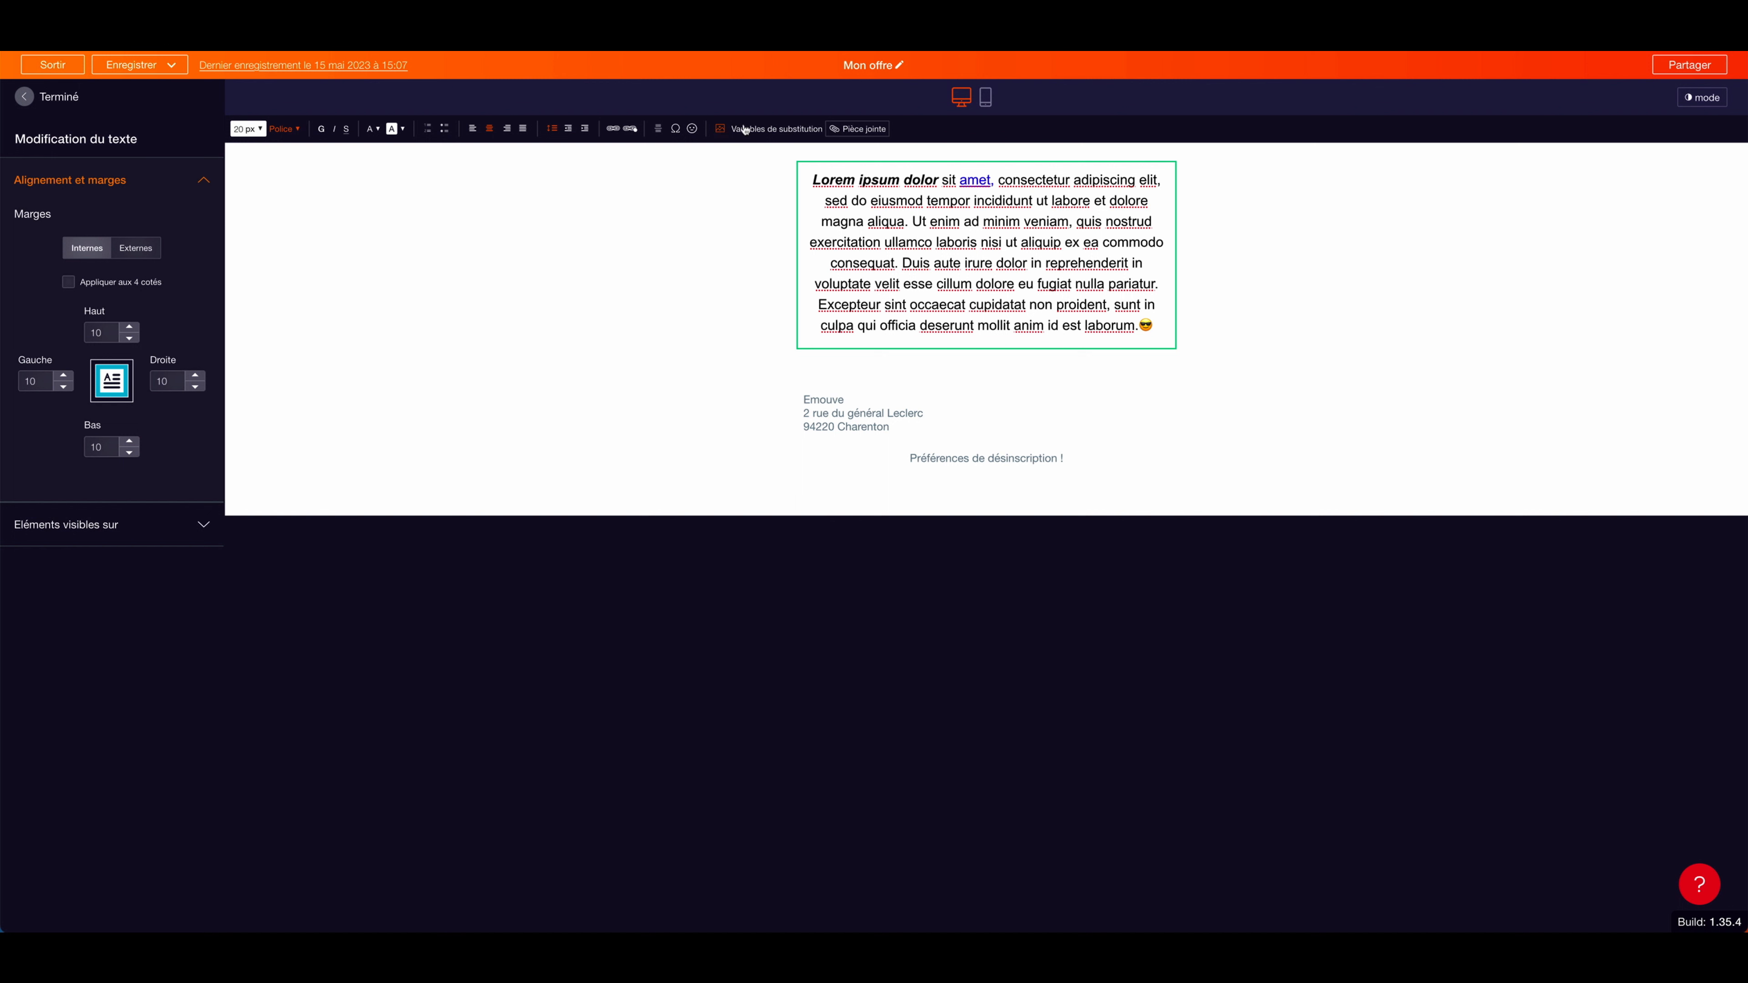
# Add a left-aligned line above the paragraph containing the Personne substitution variable "Prénom", and finish editing the text.
pyautogui.click(813, 180)
pyautogui.press('Return')
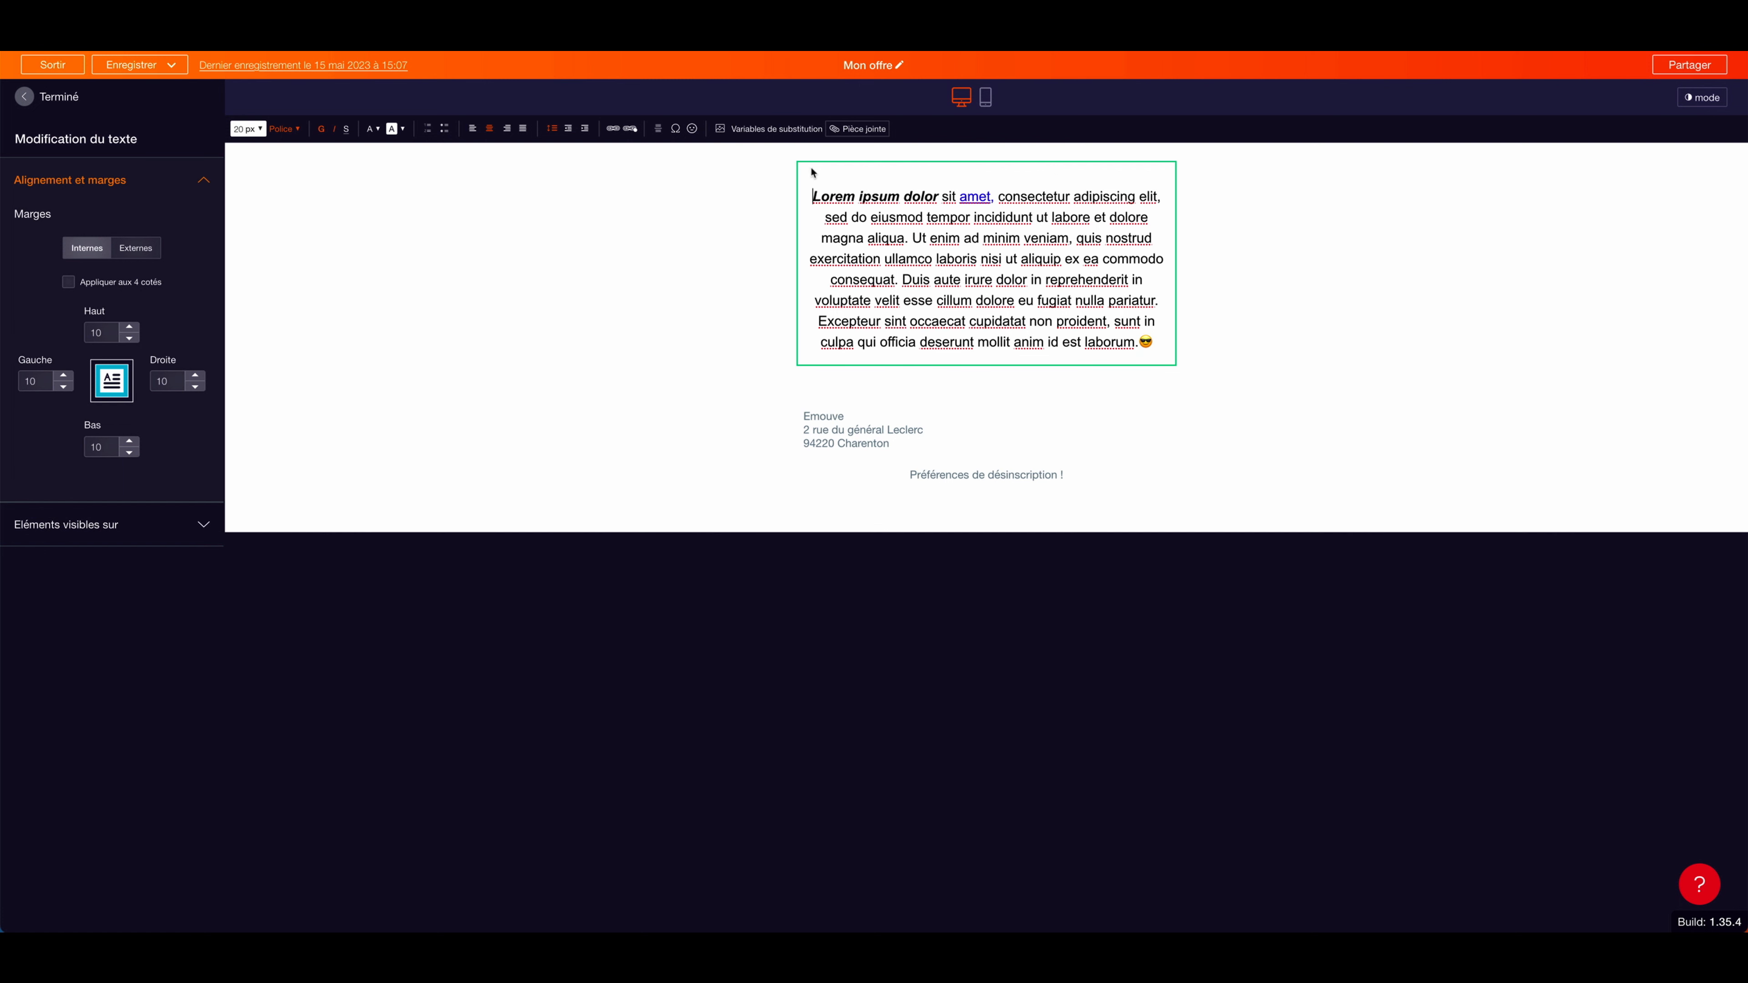
pyautogui.click(472, 128)
pyautogui.click(761, 131)
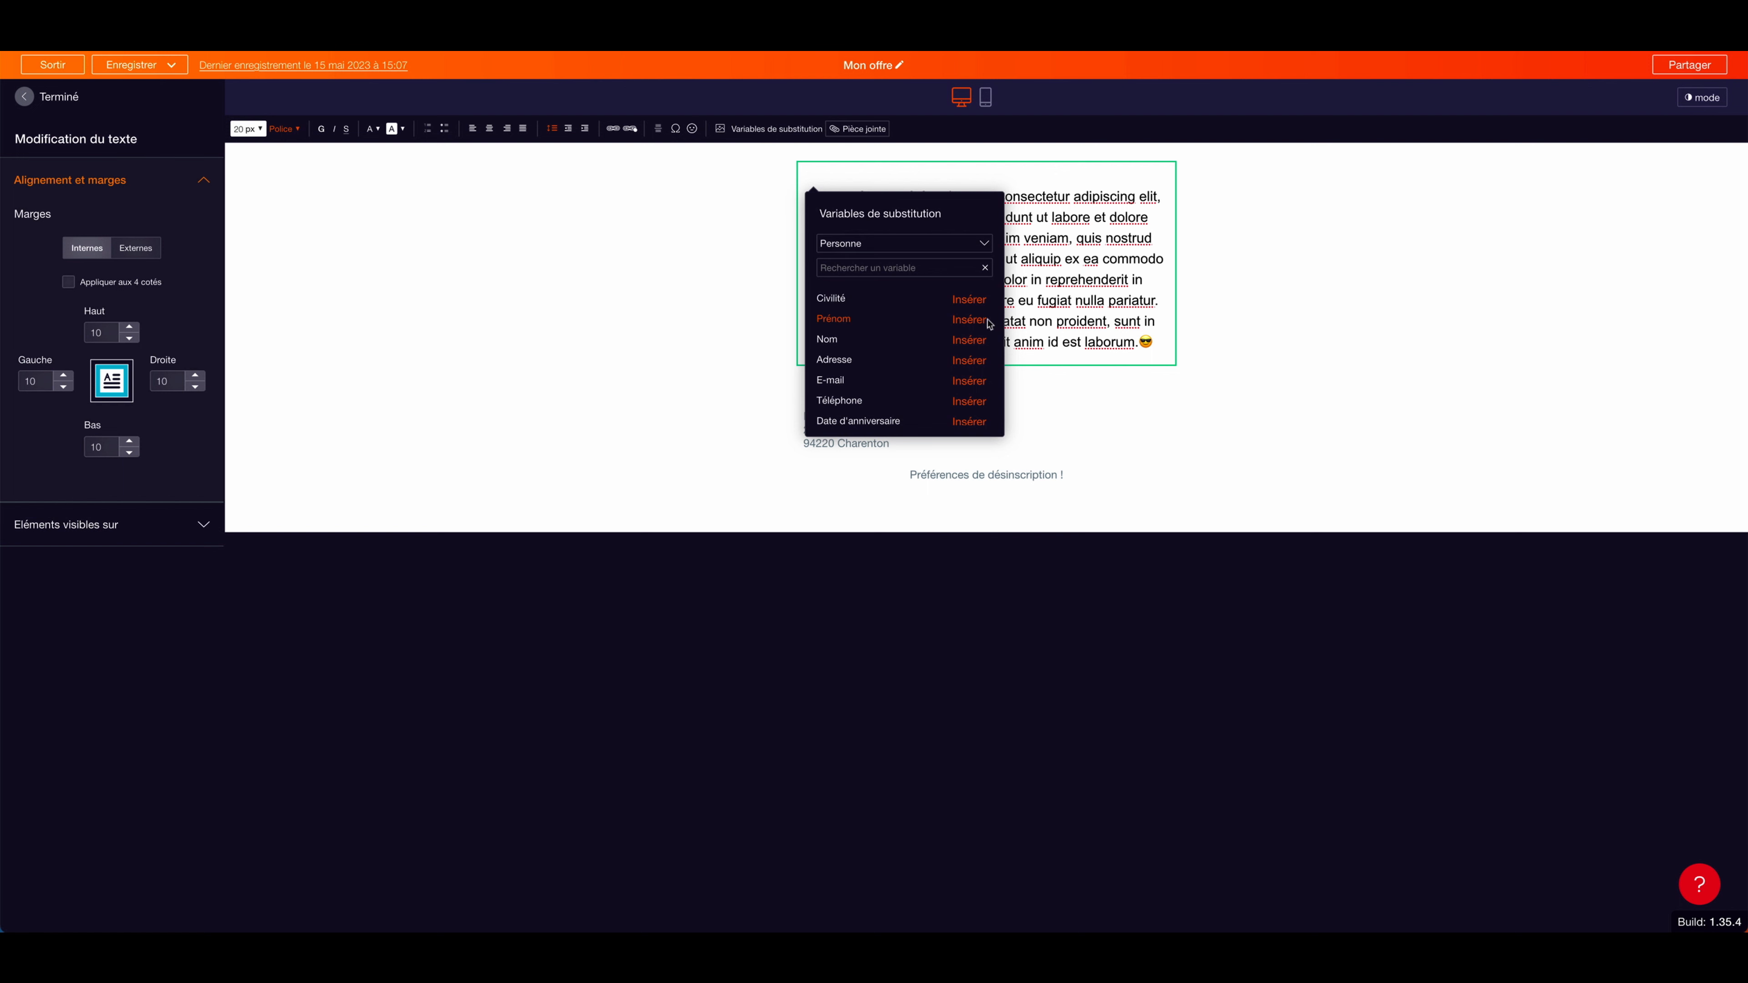
pyautogui.click(962, 319)
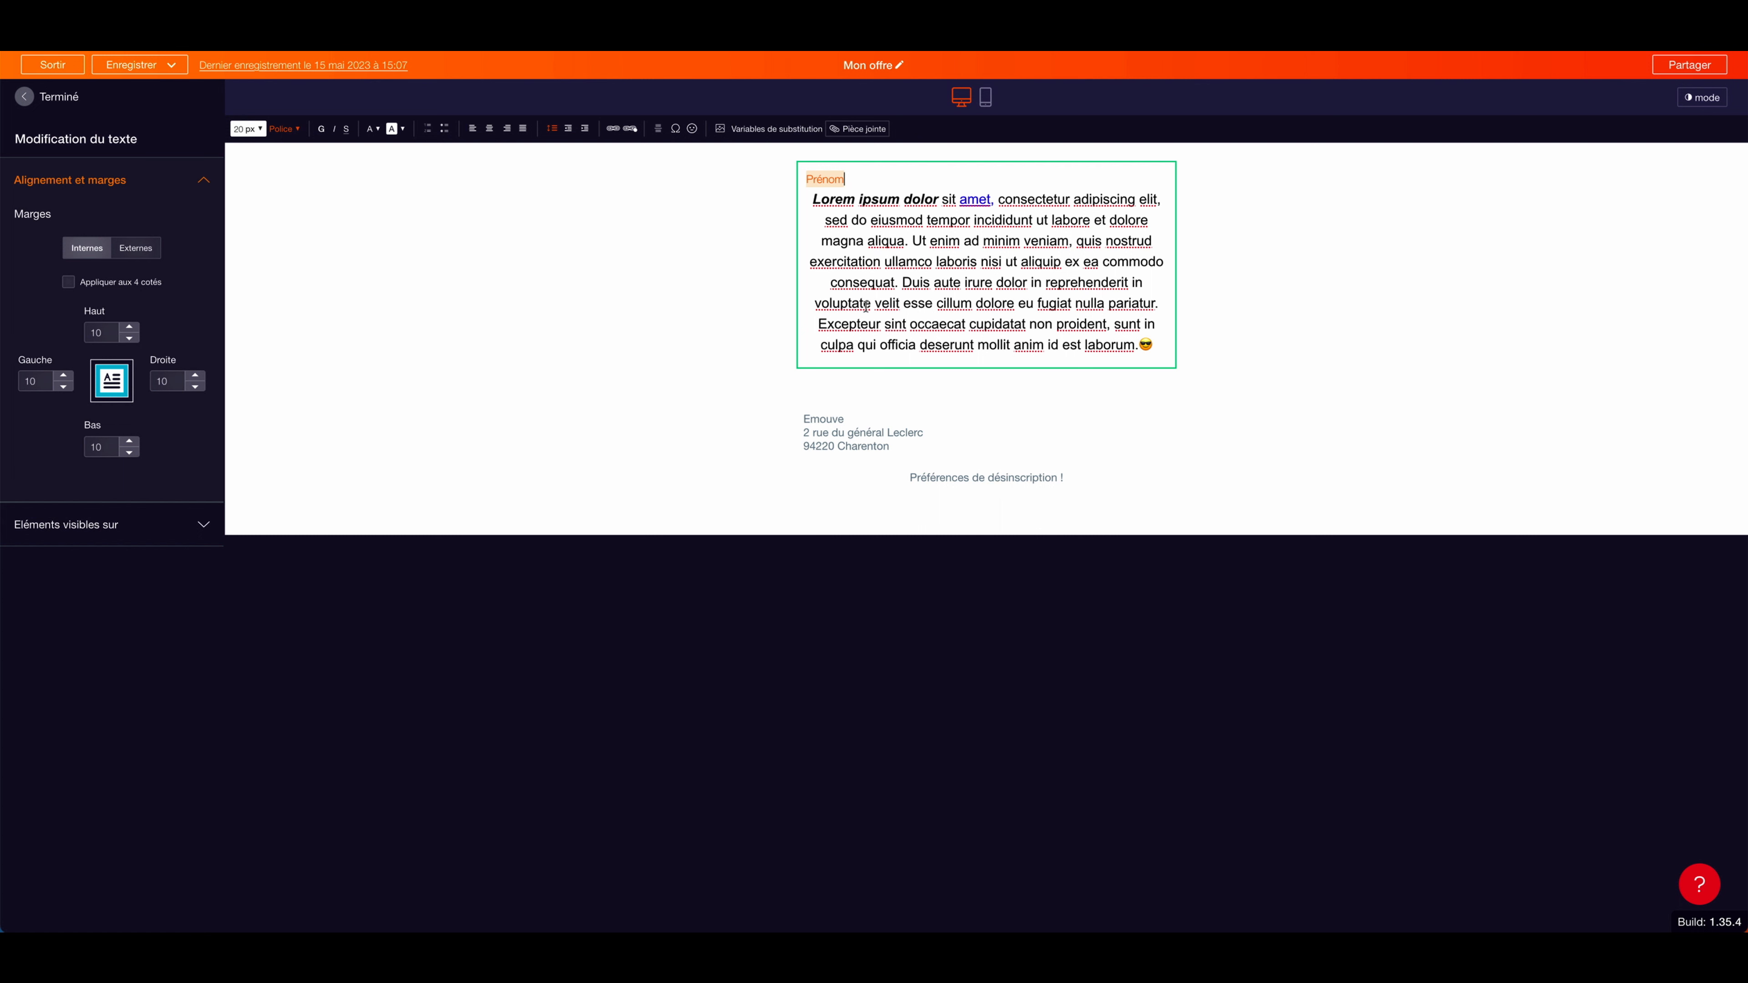
pyautogui.click(24, 97)
# Add an image block above the text and fill it with the "Welcome!" giphy.gif from the media library.
pyautogui.moveTo(57, 337); pyautogui.dragTo(875, 138)
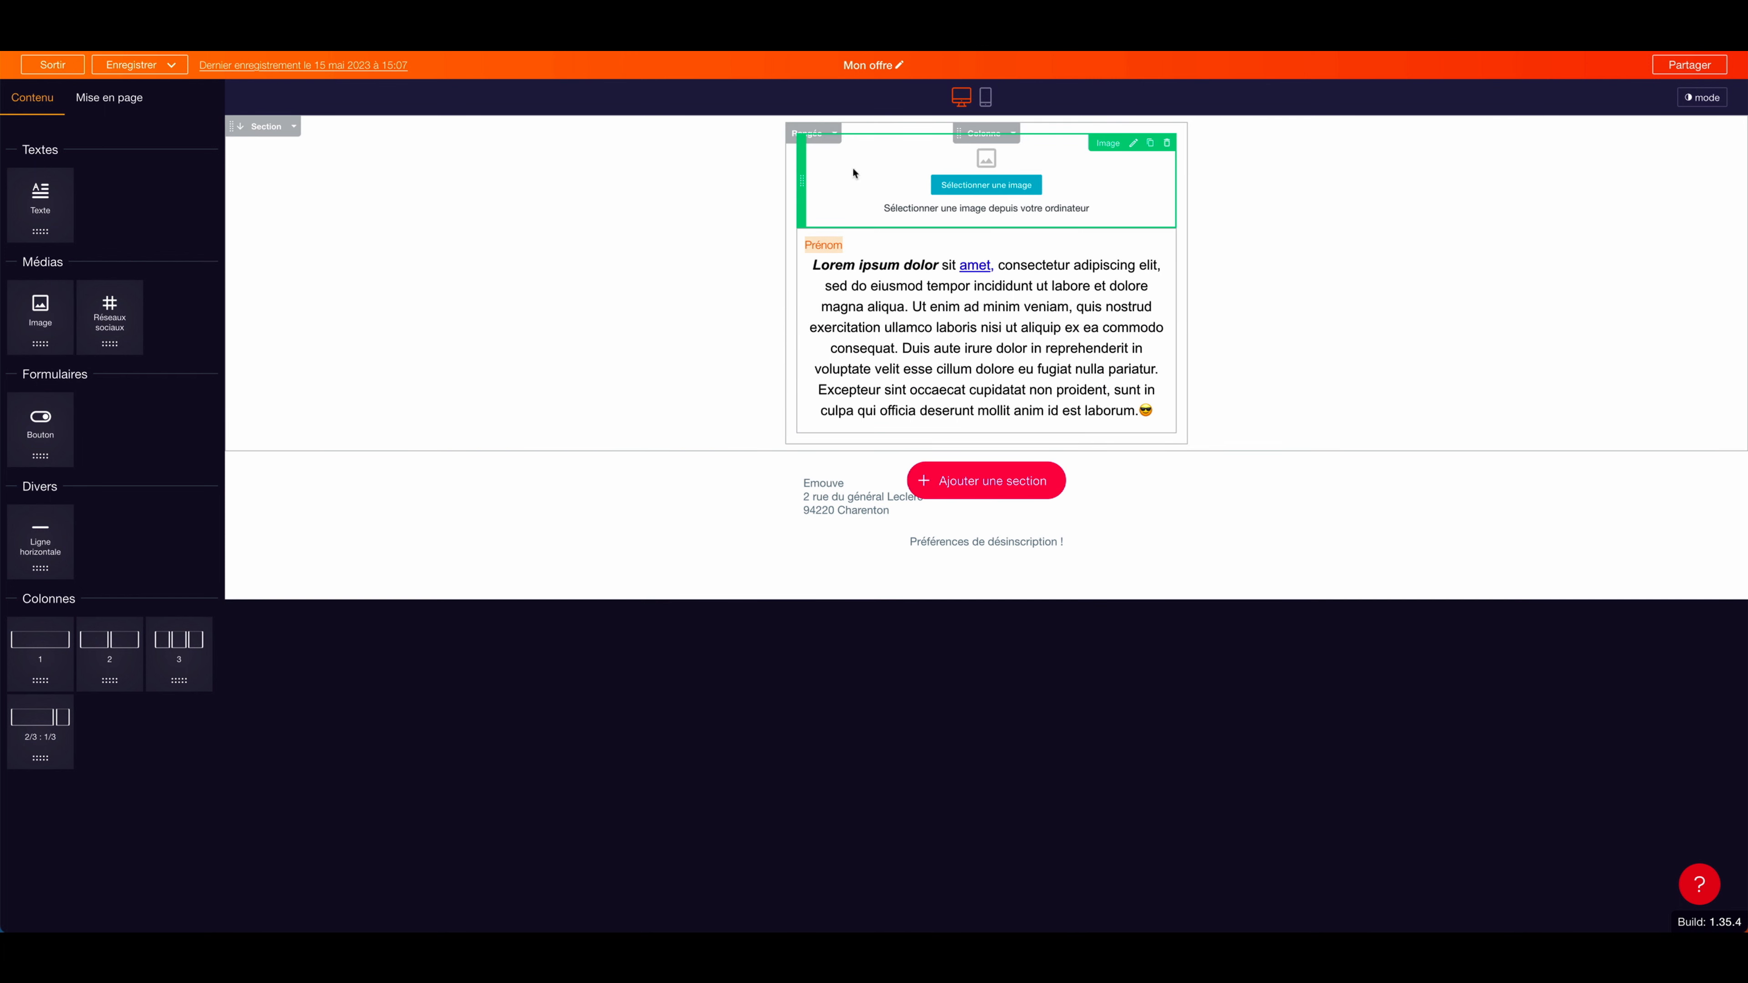
pyautogui.click(979, 189)
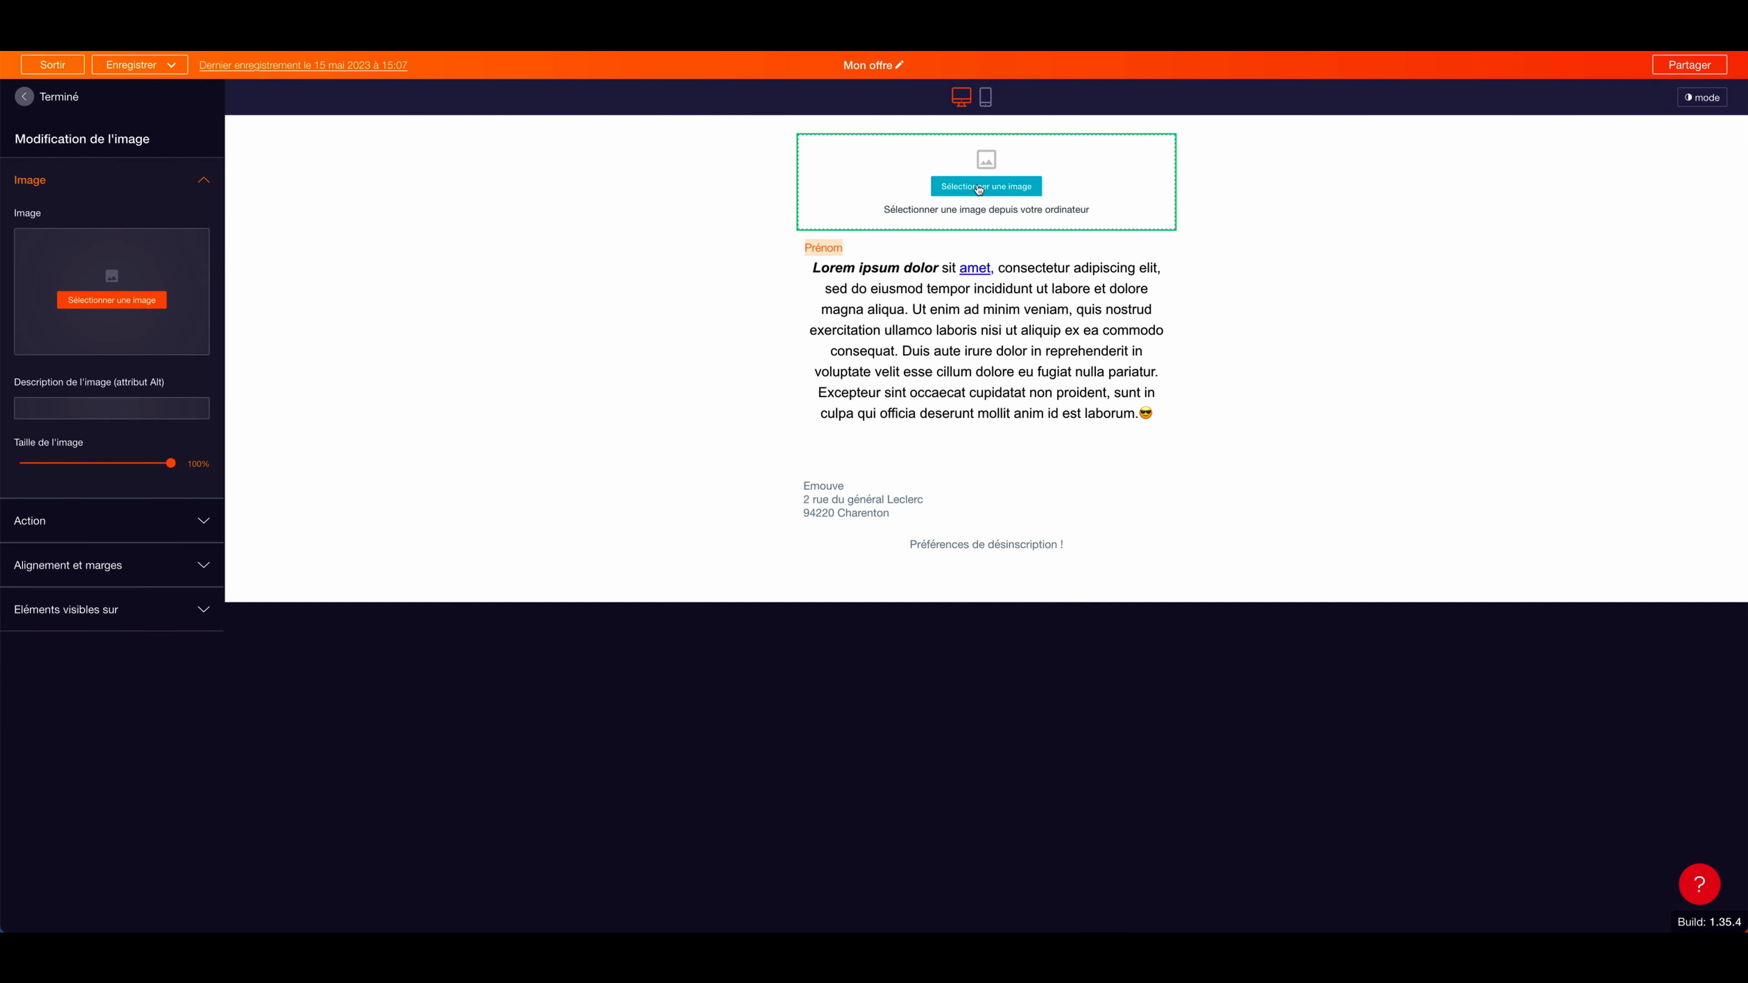
pyautogui.click(134, 303)
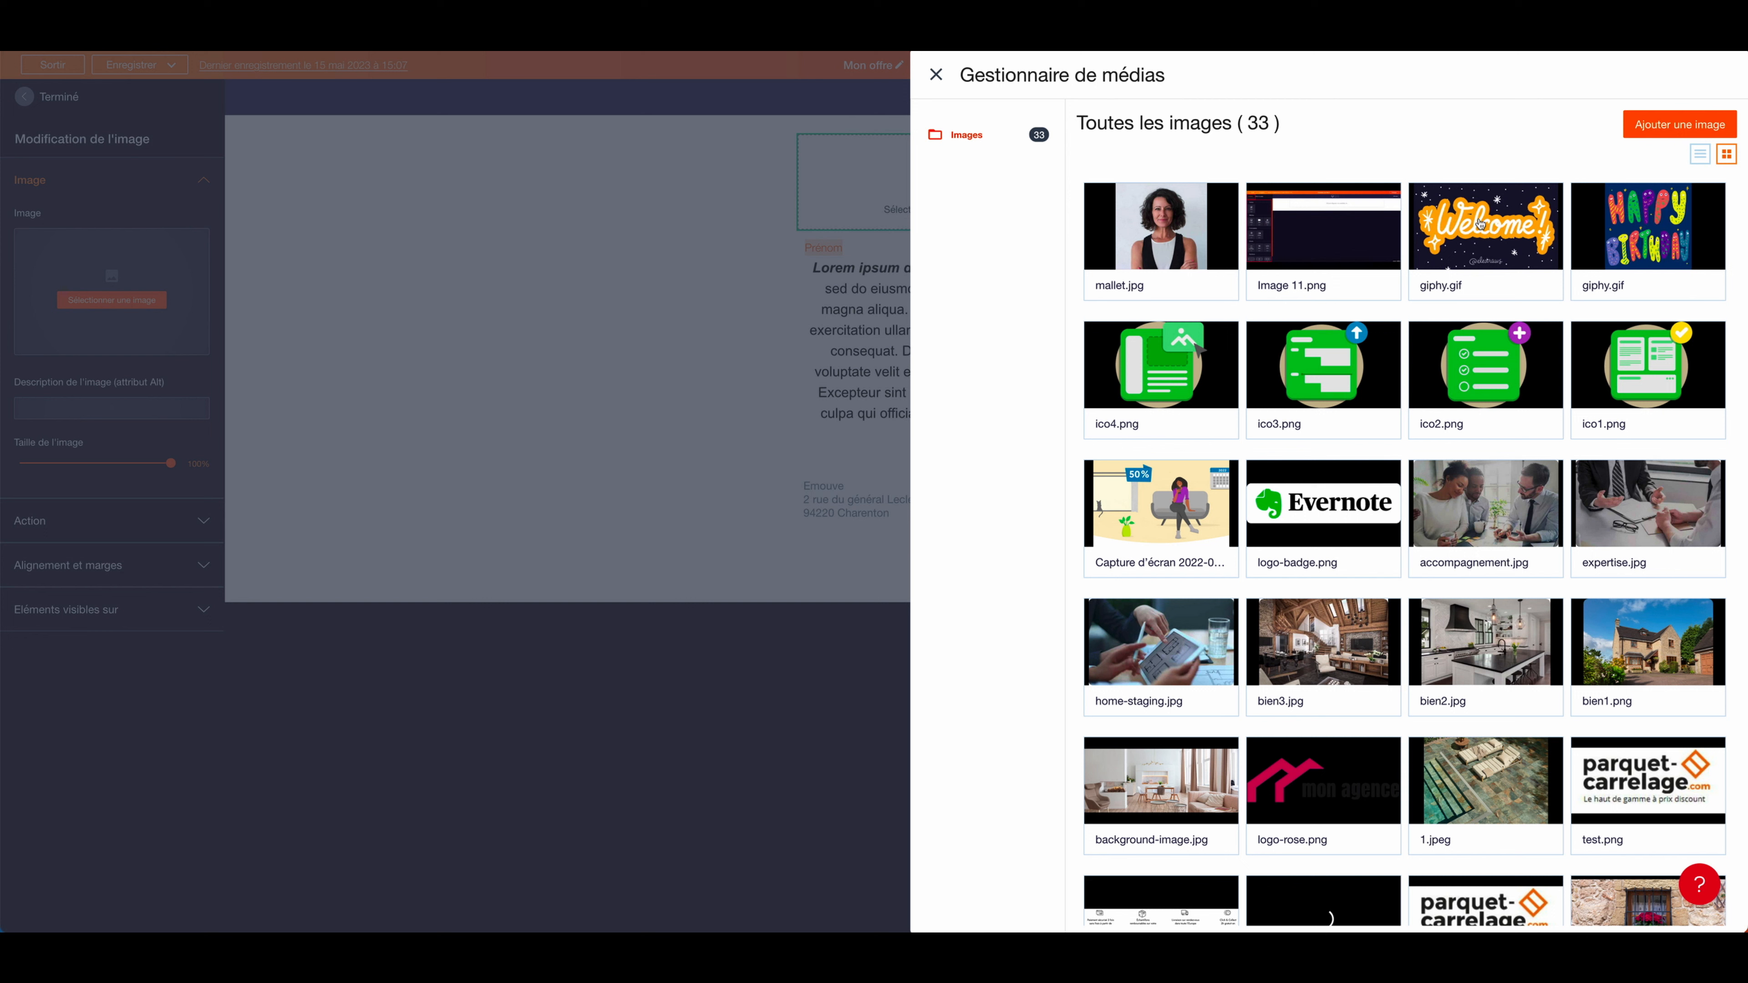
pyautogui.moveTo(1487, 229)
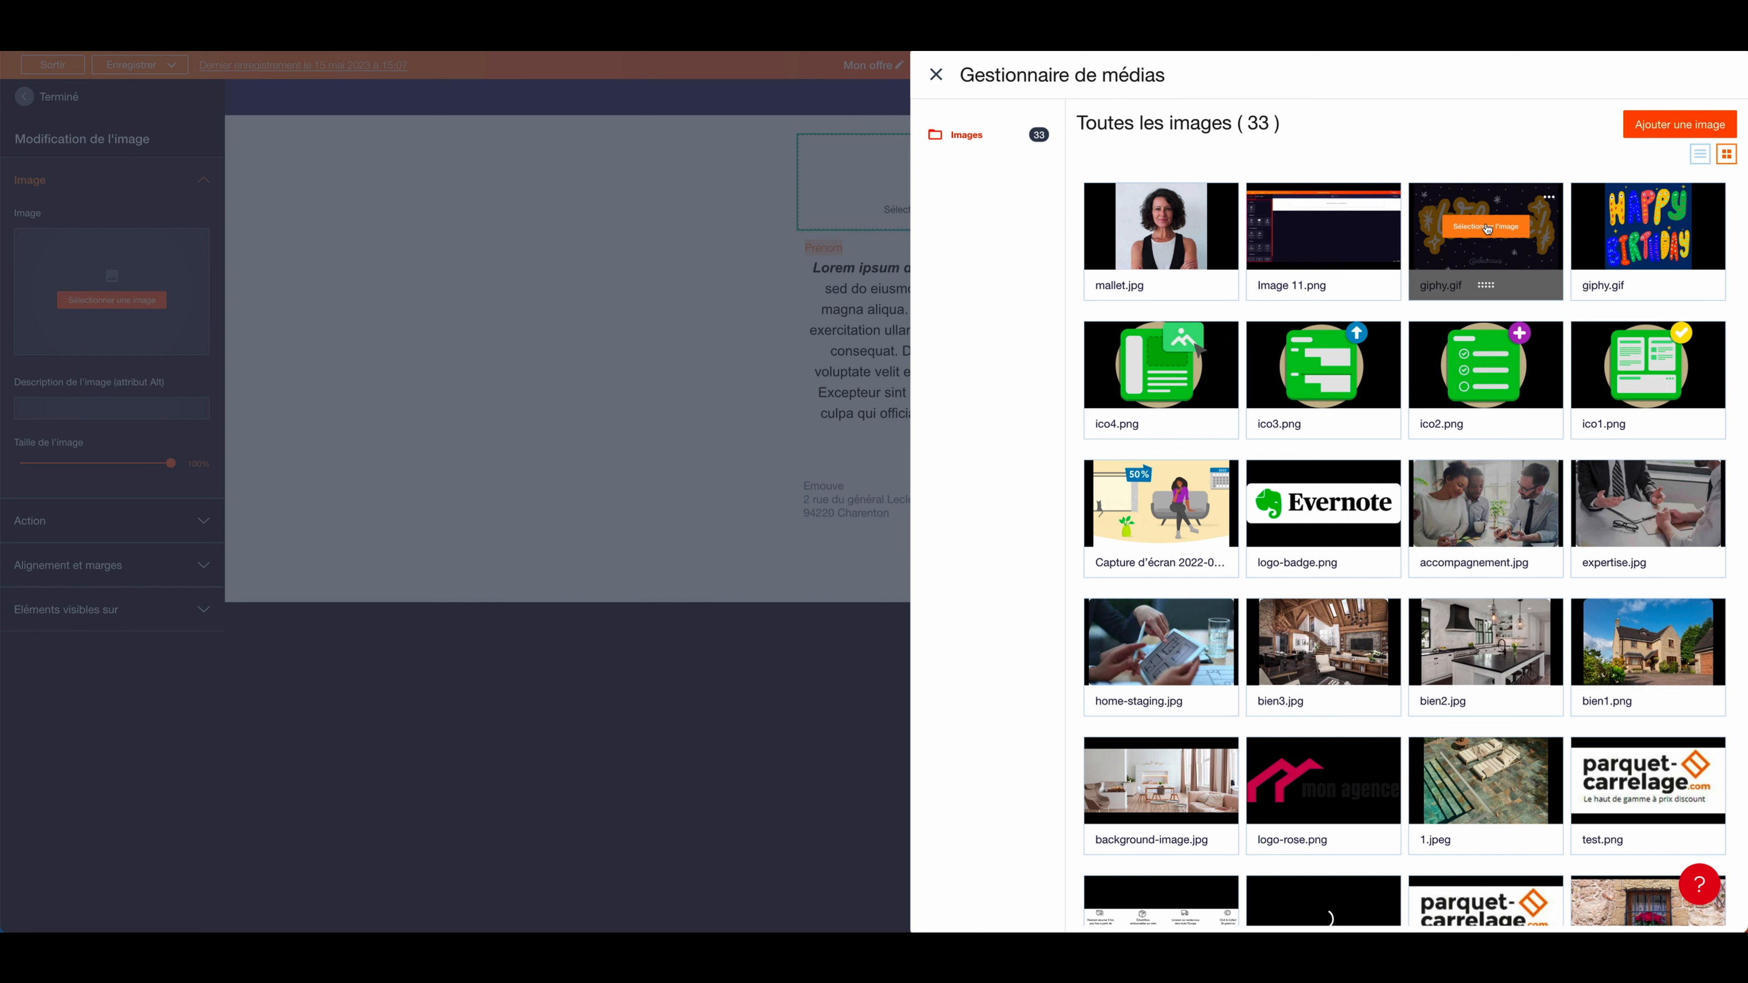
pyautogui.click(1486, 227)
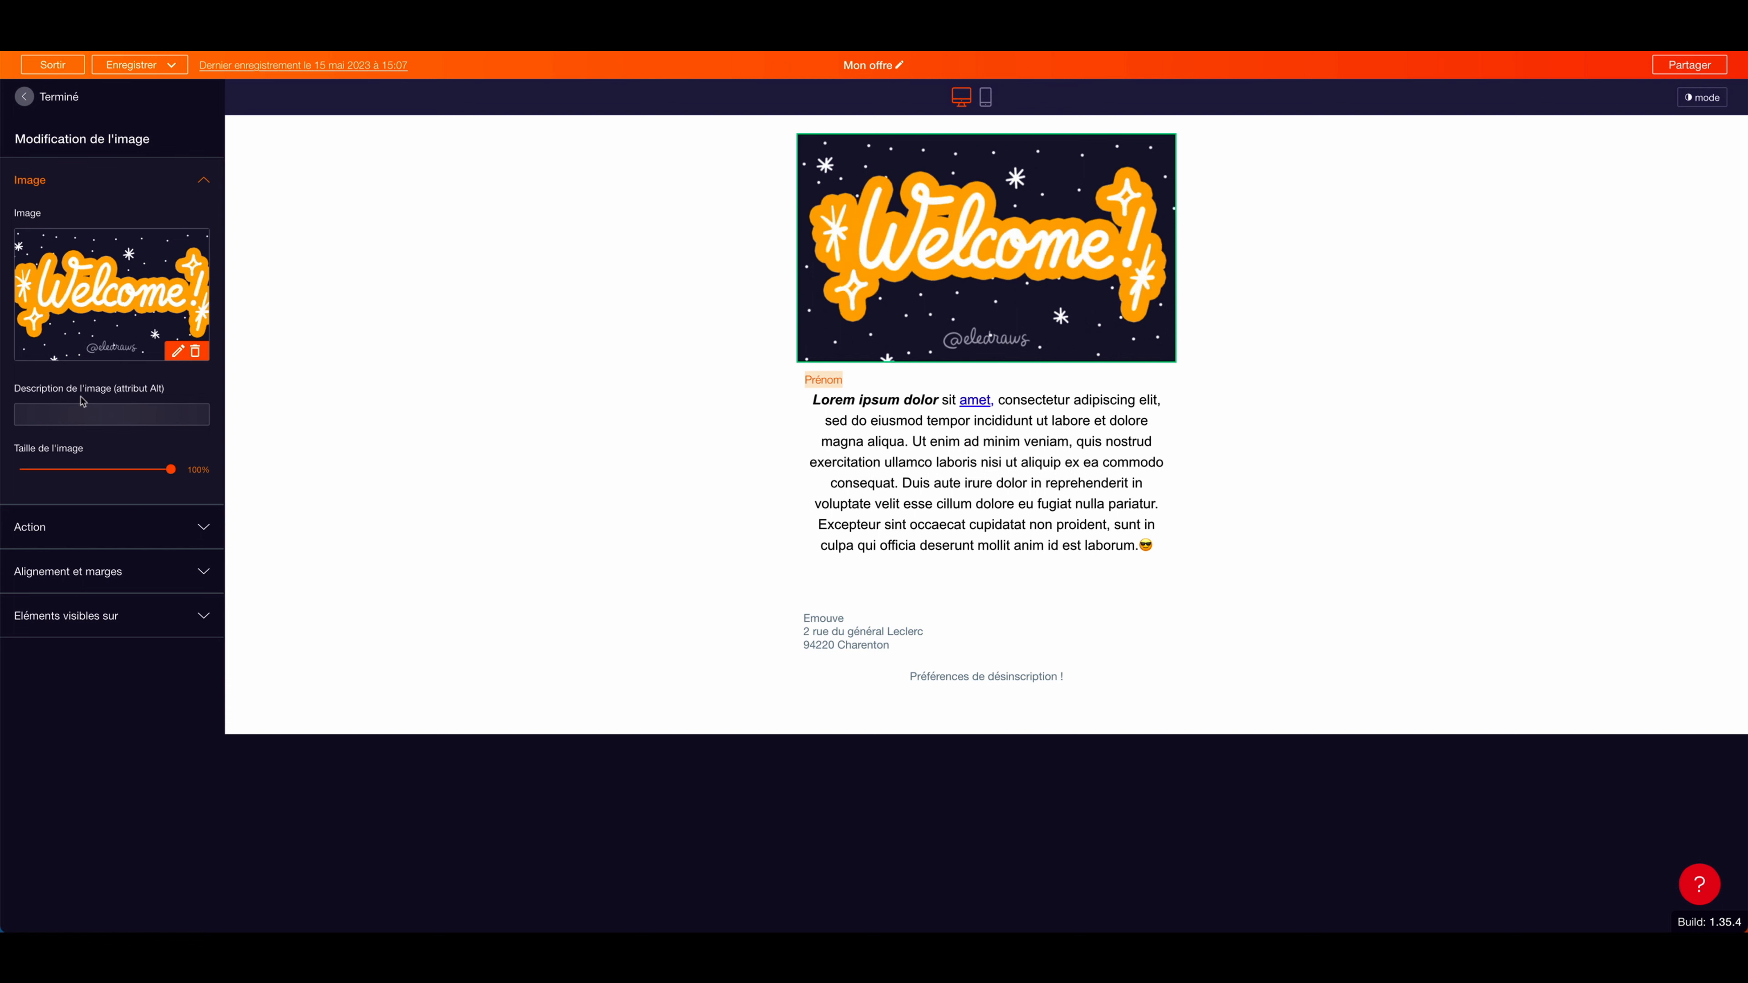
# Set the Welcome image's click action to "Lien externe", review its alignment and margin options, and finish editing the image.
pyautogui.click(102, 527)
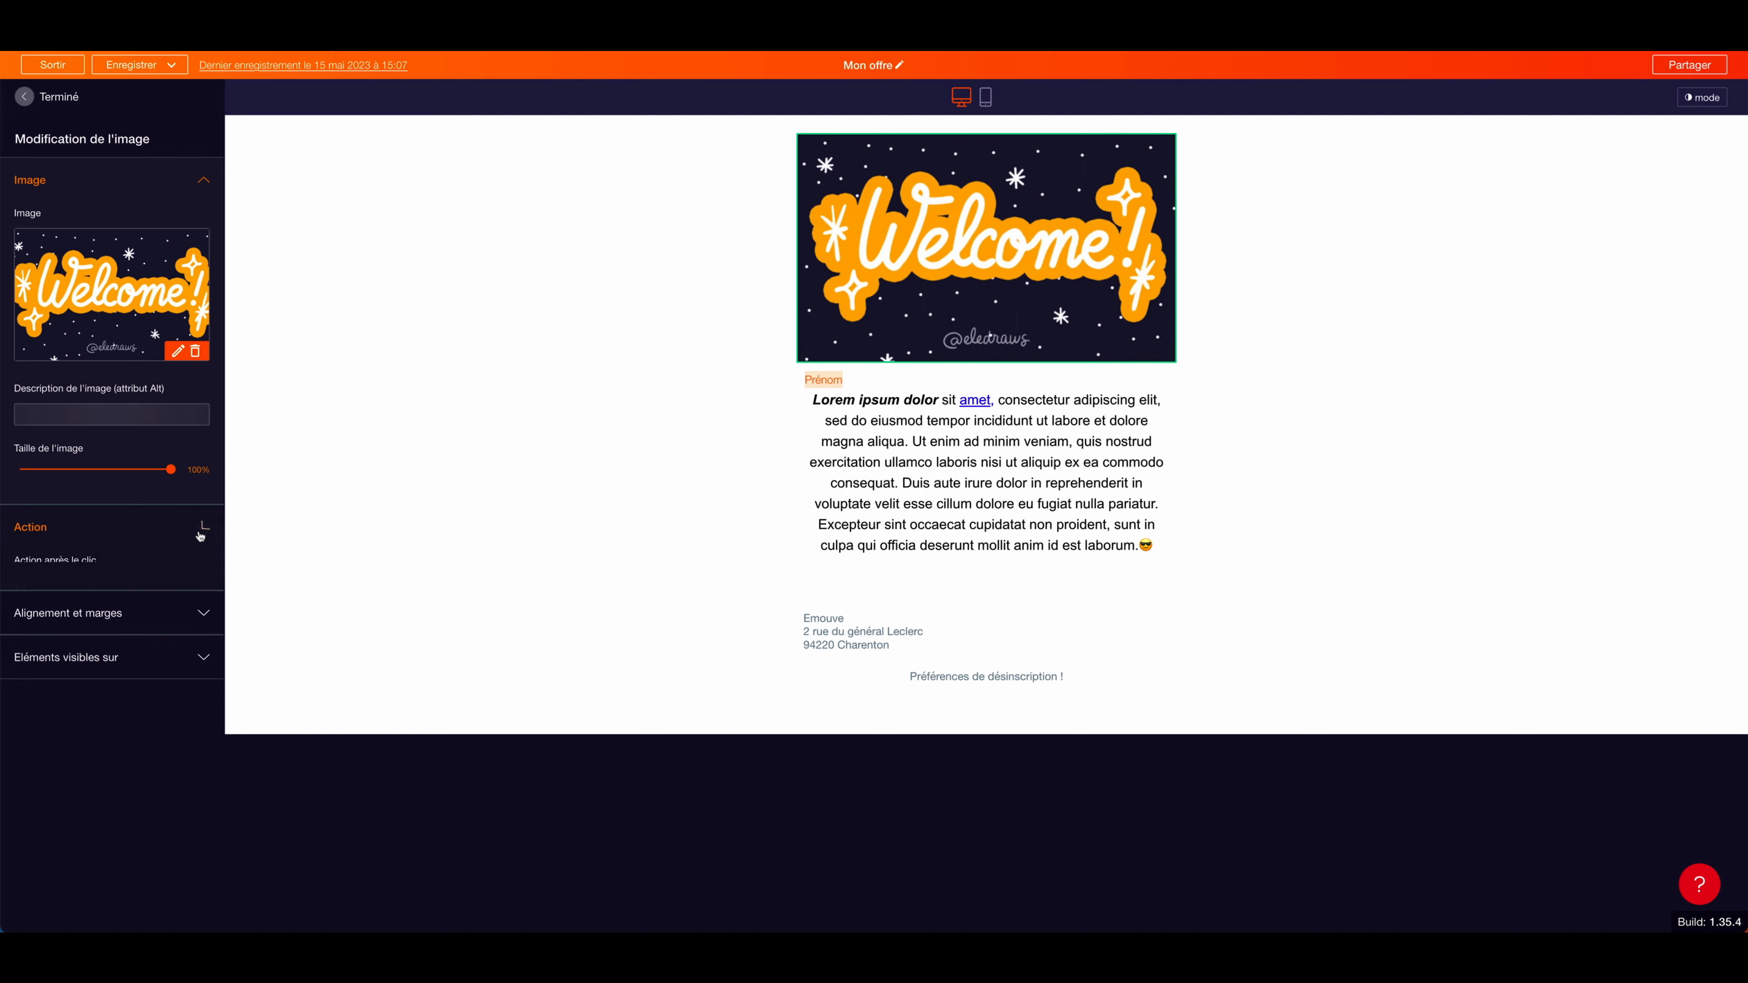
pyautogui.click(102, 588)
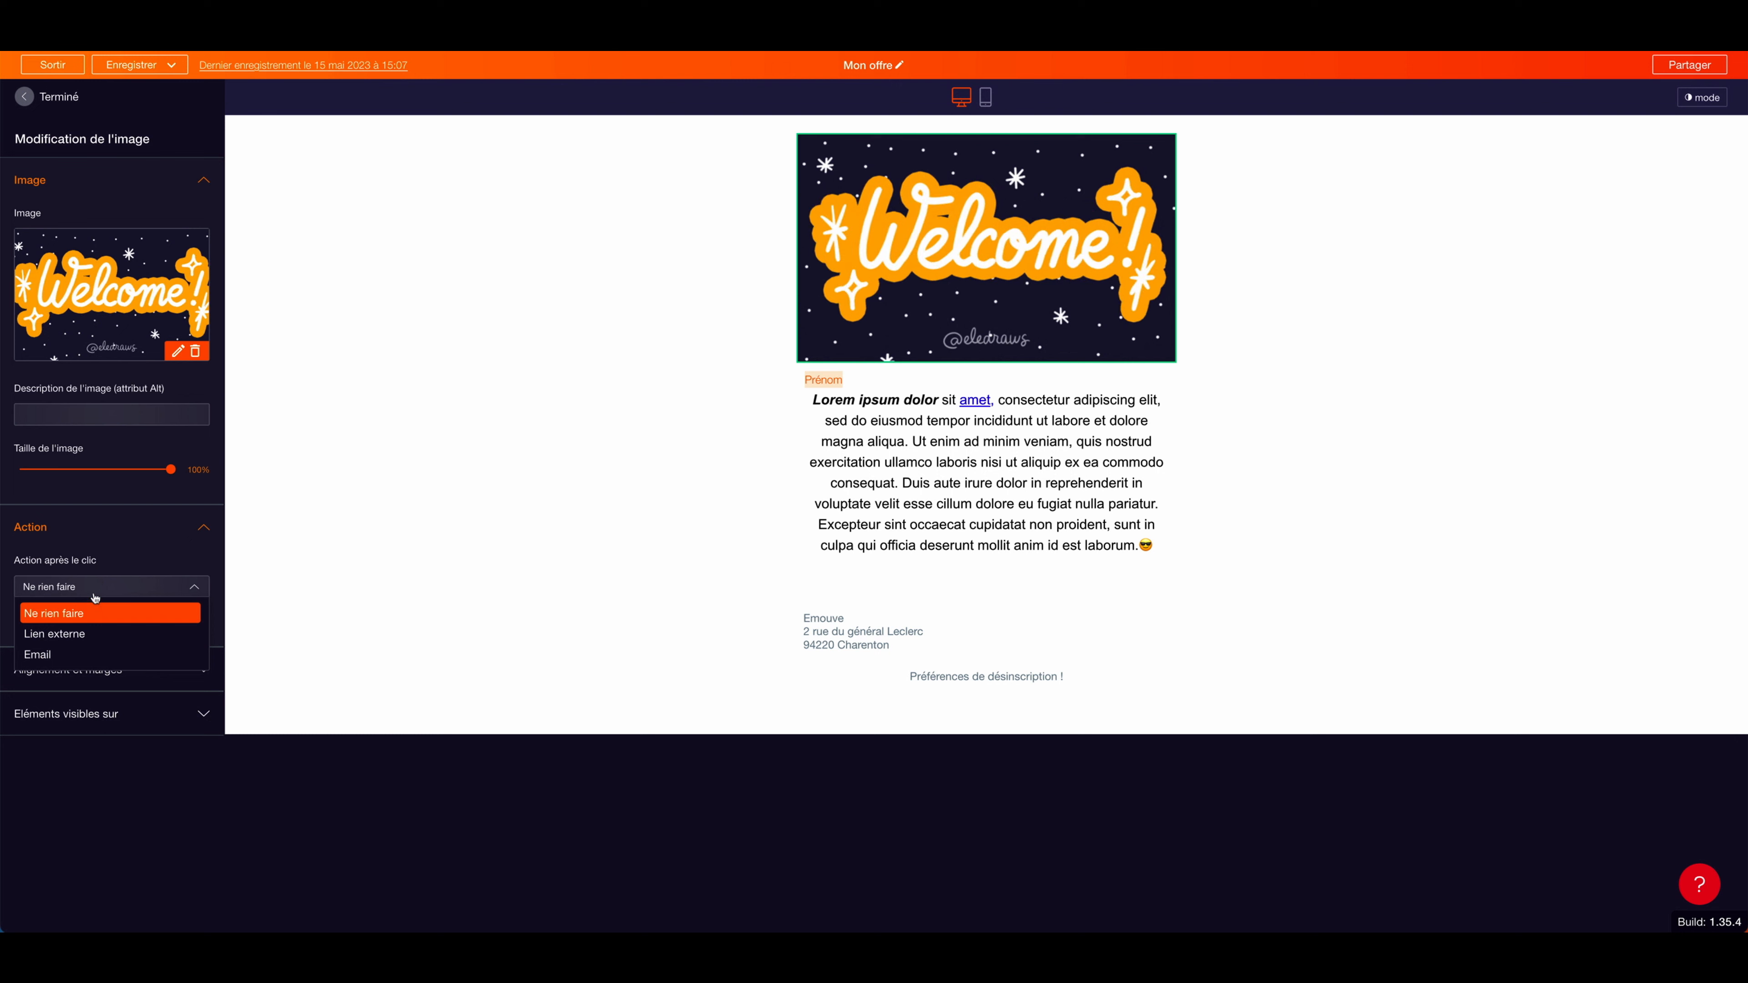
pyautogui.click(79, 634)
pyautogui.click(77, 591)
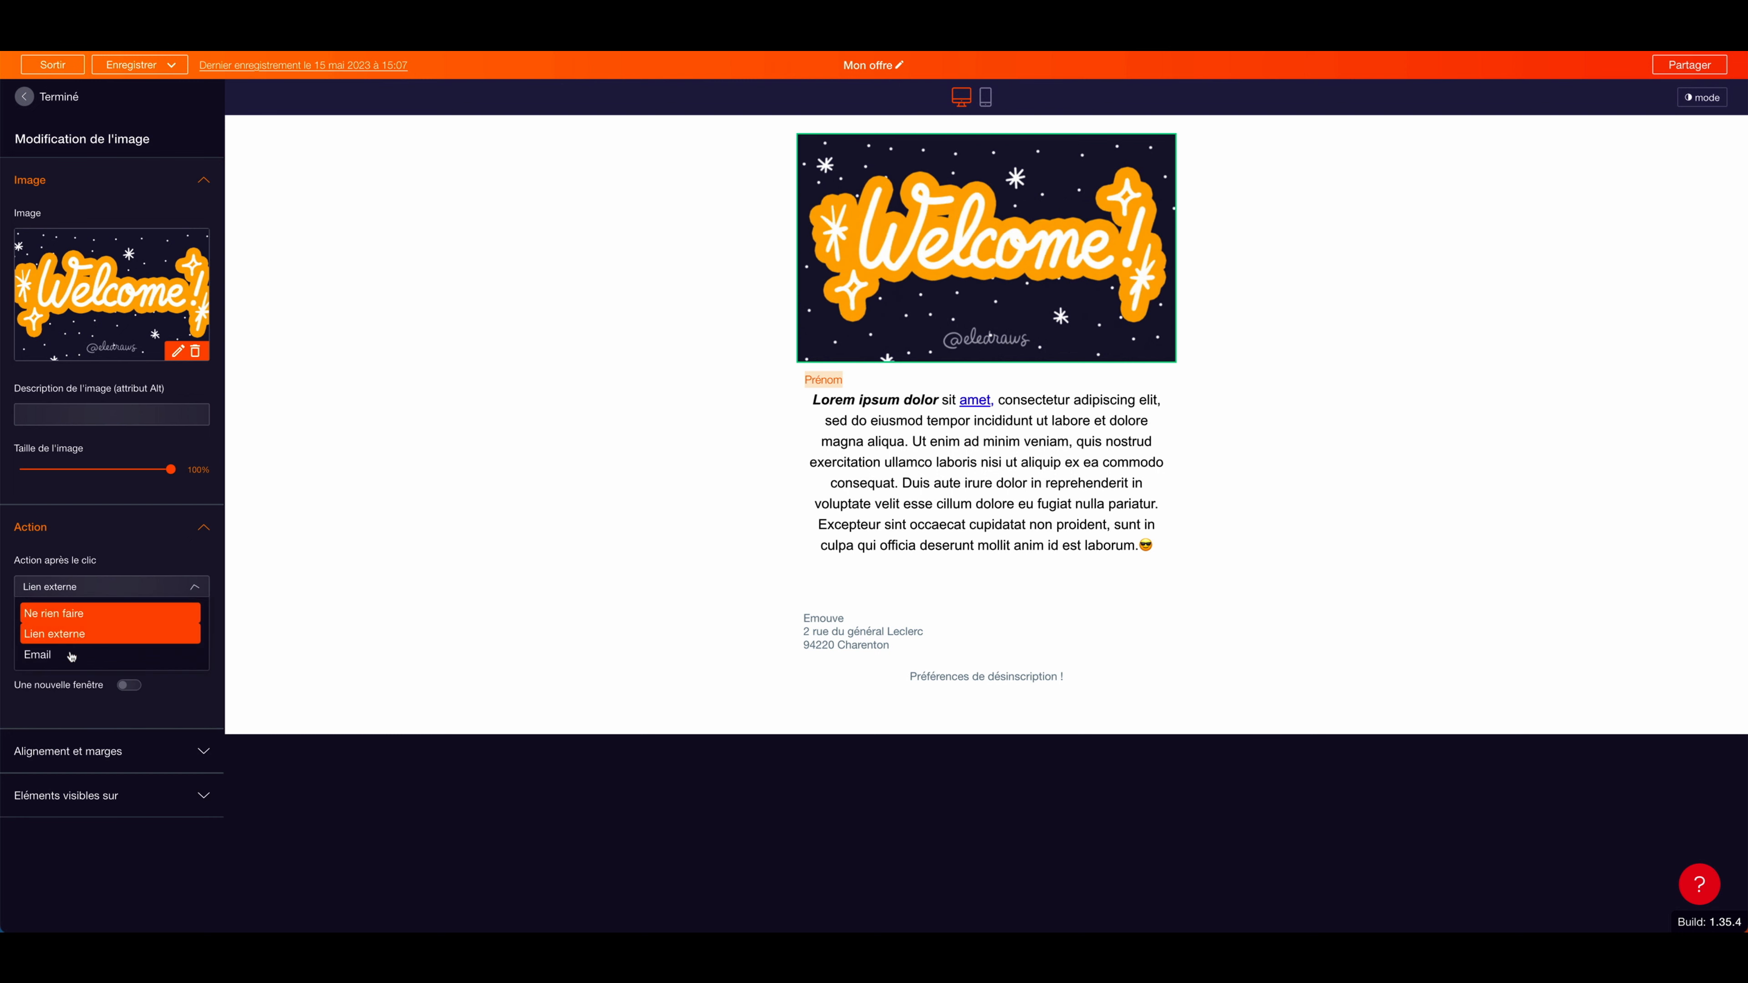
pyautogui.click(138, 769)
pyautogui.scroll(-3, 139, 767)
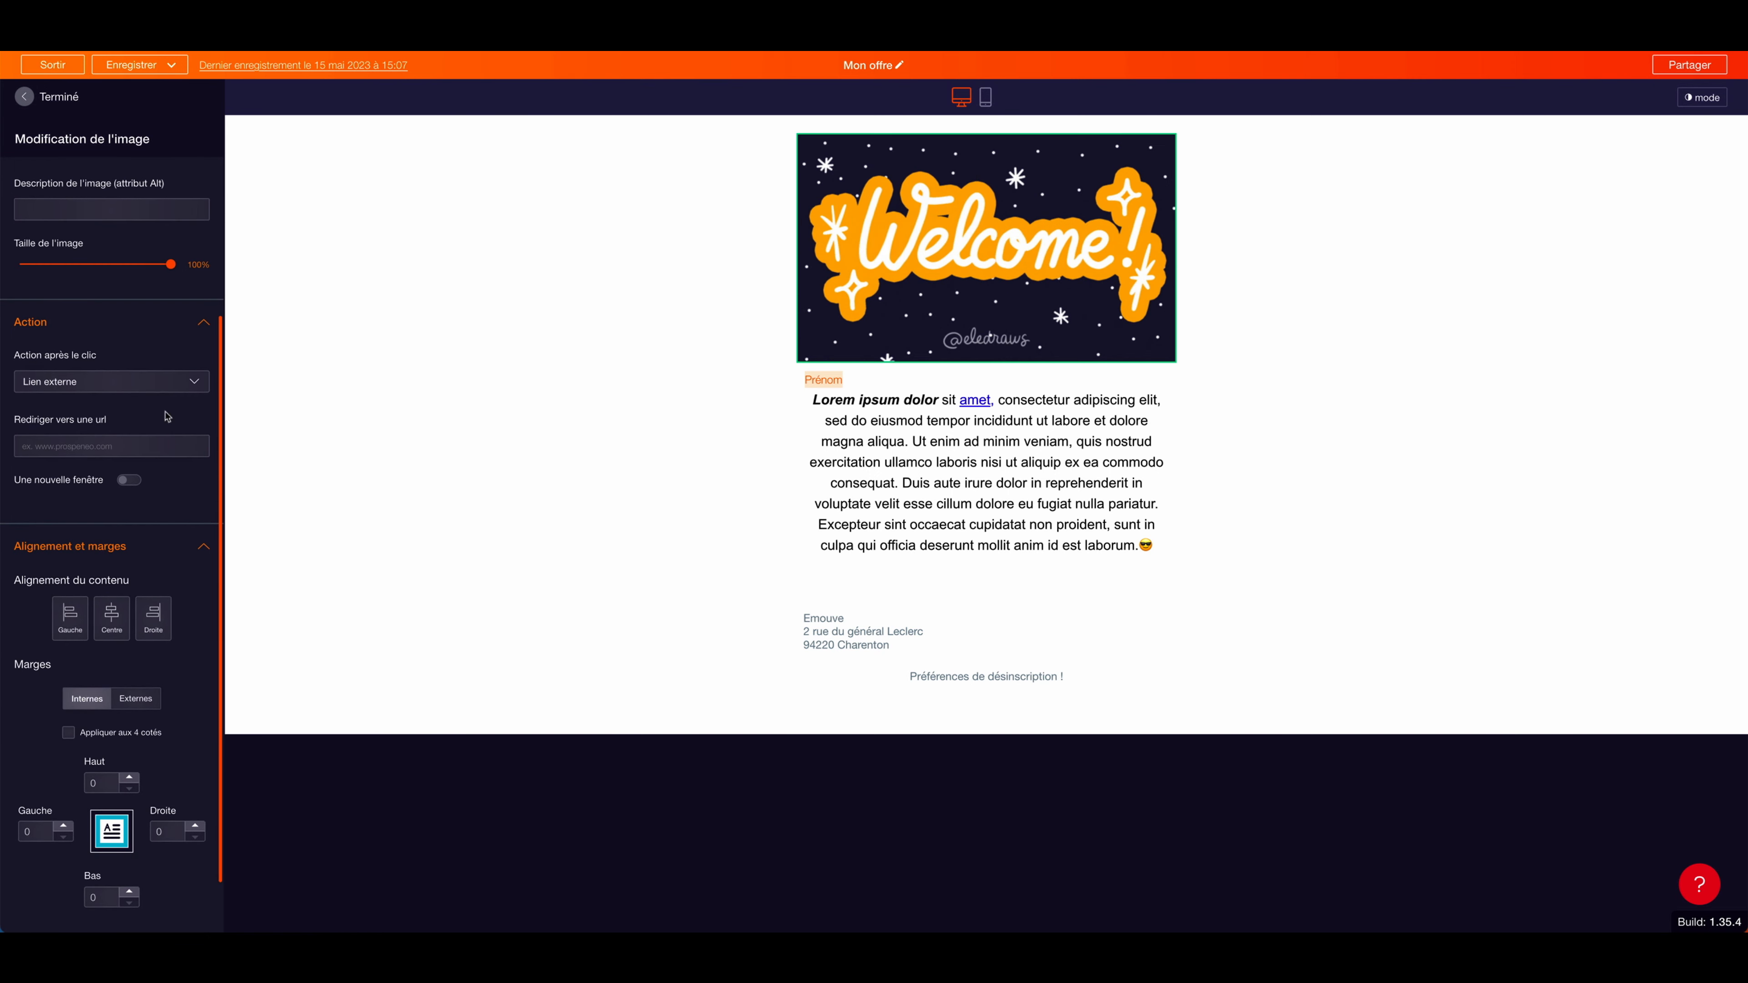
pyautogui.click(24, 98)
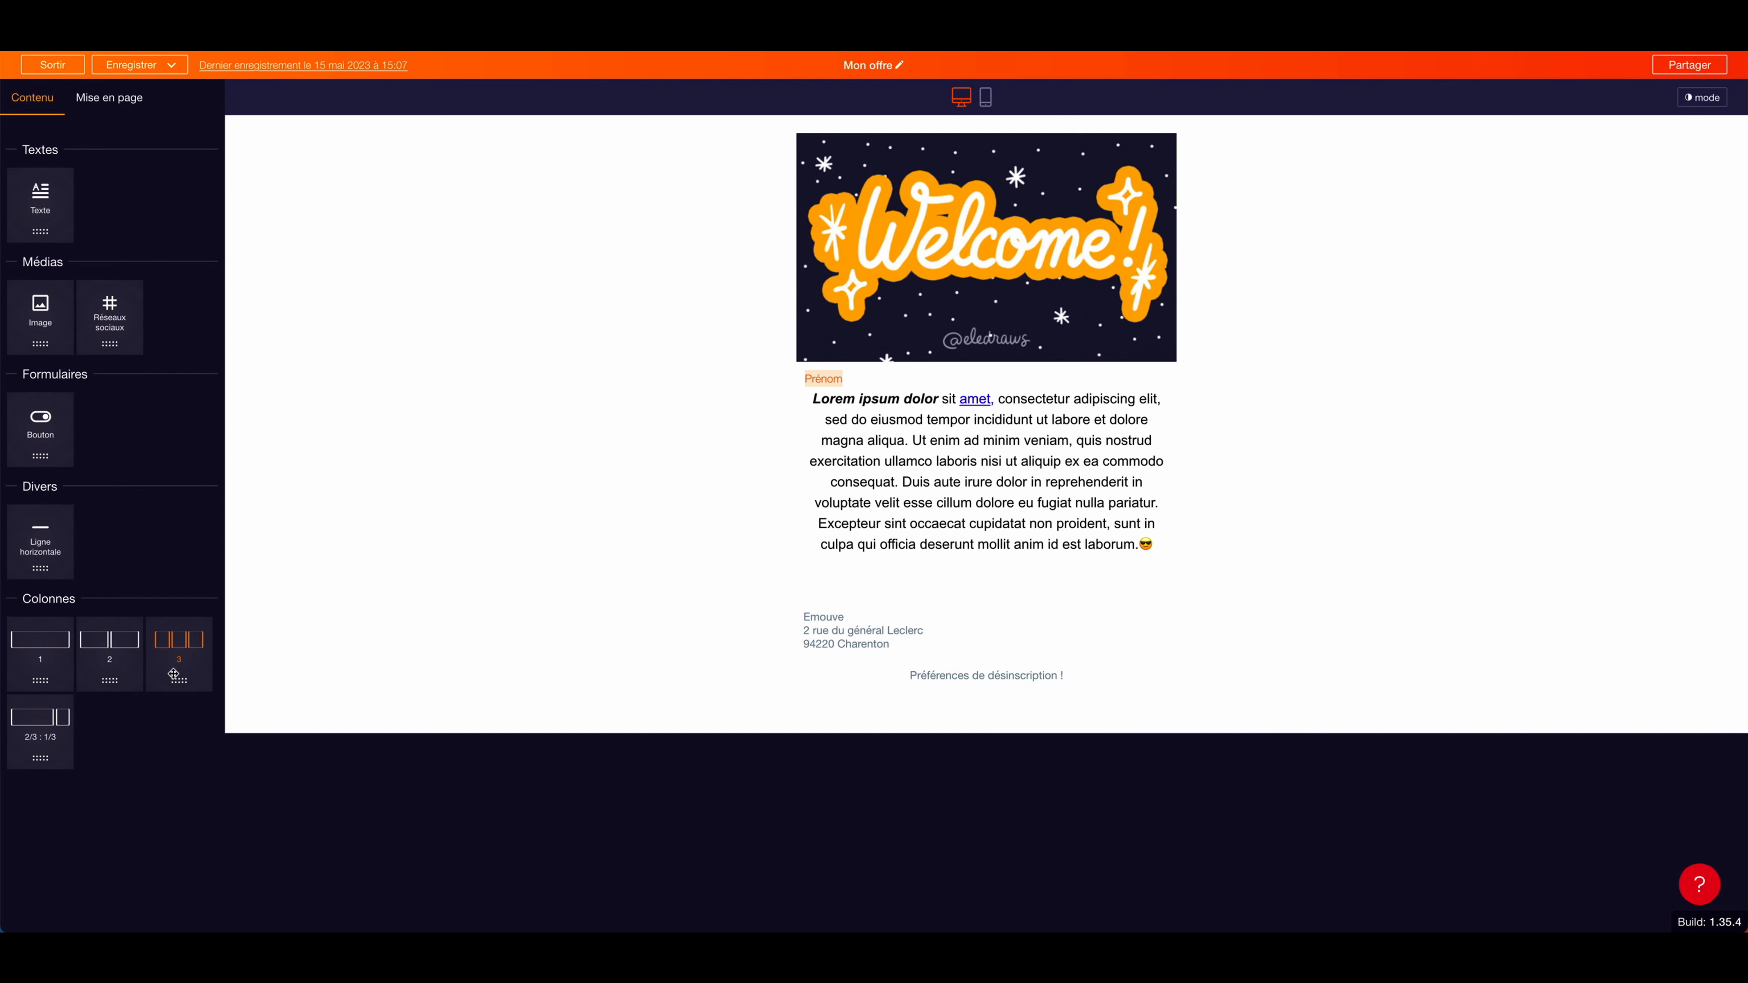
# Add a three-column layout below the text and place the "Capture d'écran 2022-0..." library image in its first column.
pyautogui.moveTo(178, 683); pyautogui.dragTo(1034, 584)
pyautogui.click(826, 661)
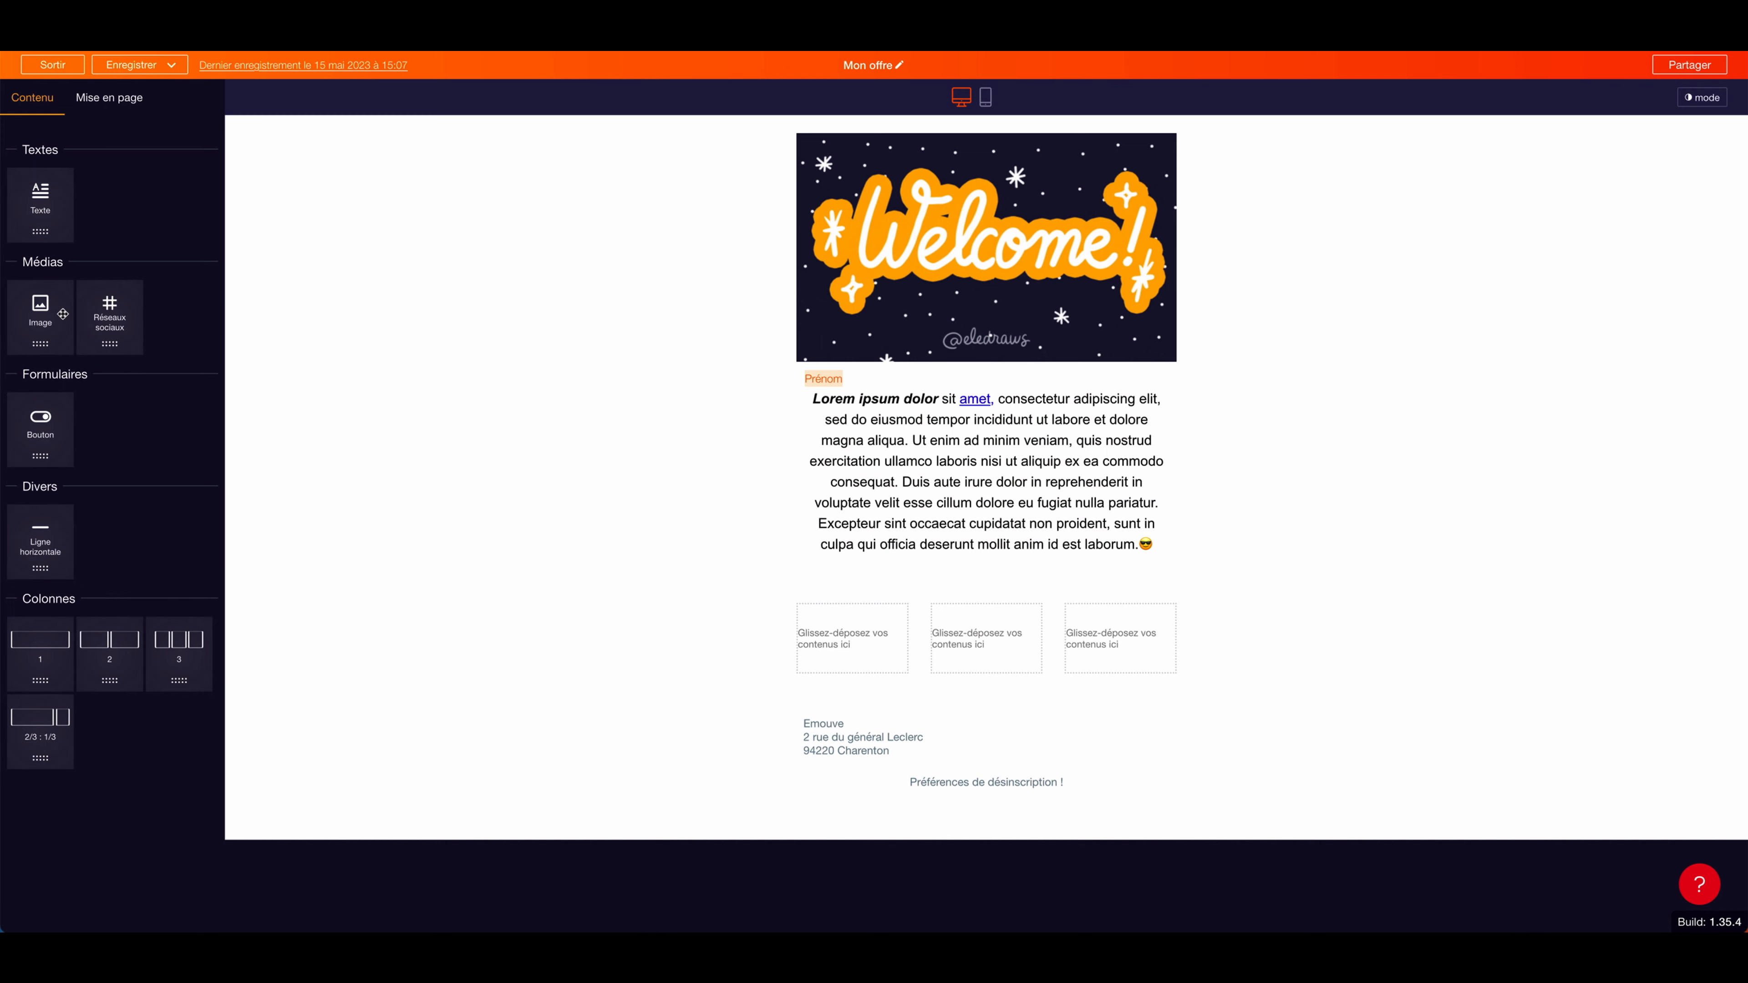
pyautogui.moveTo(63, 314); pyautogui.dragTo(853, 639)
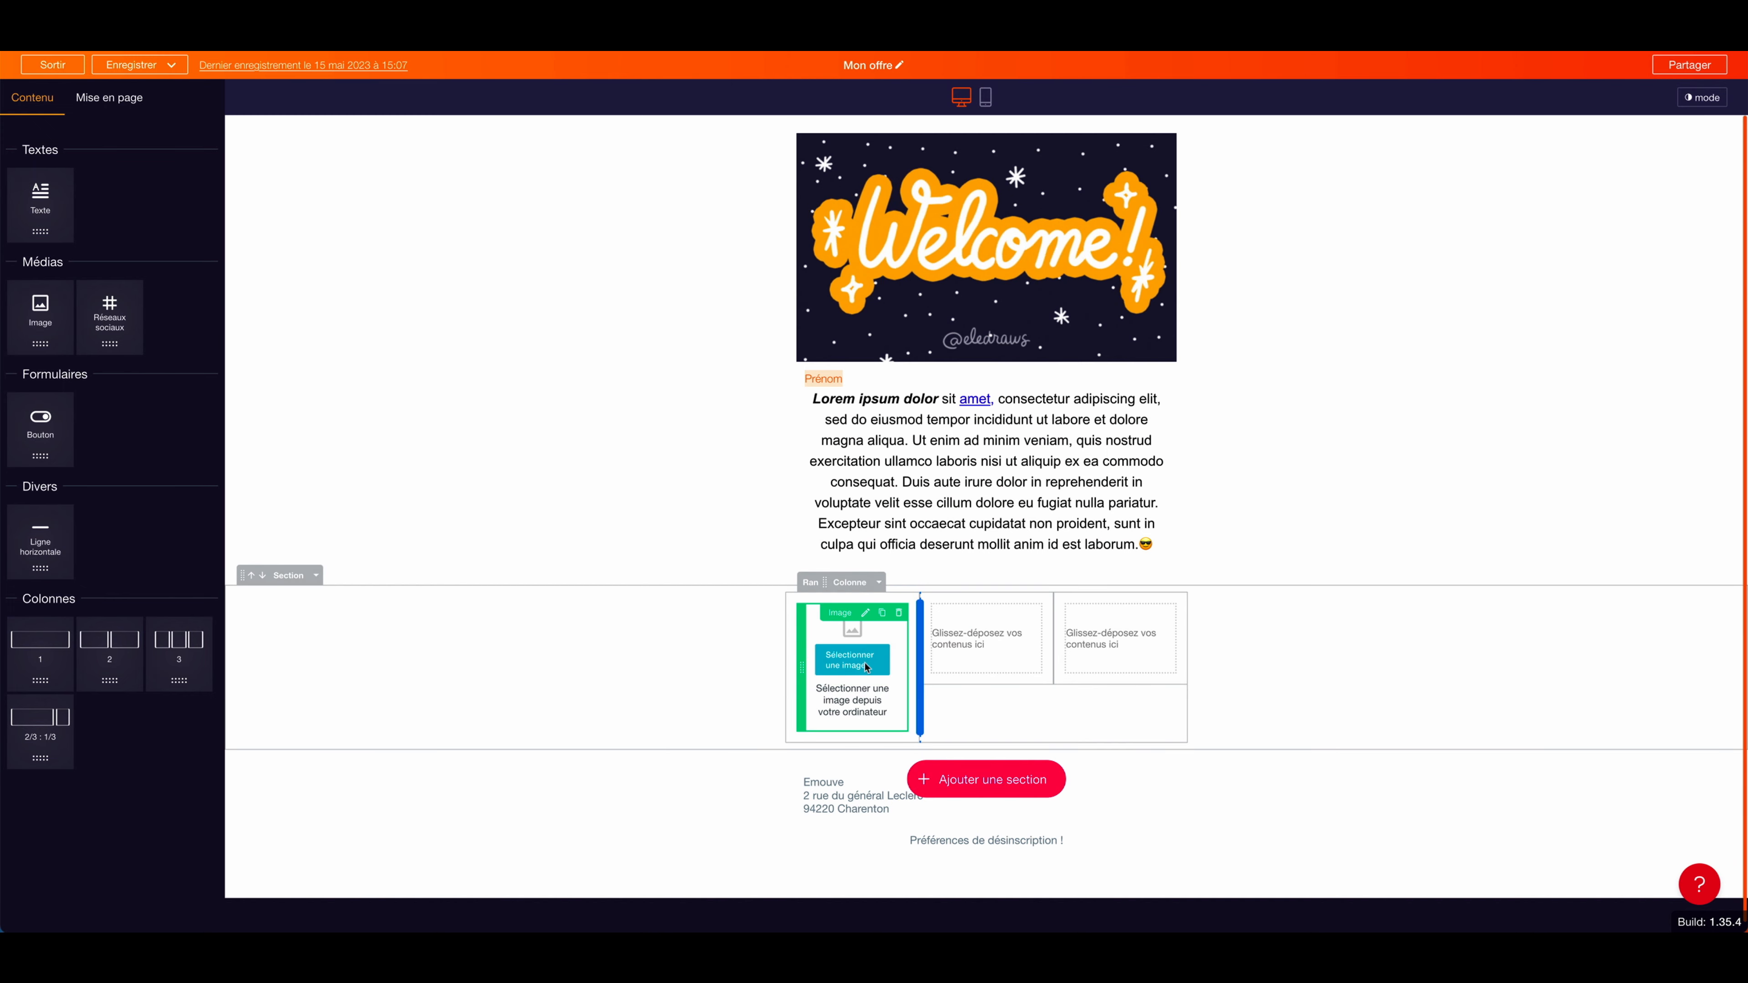
pyautogui.click(866, 669)
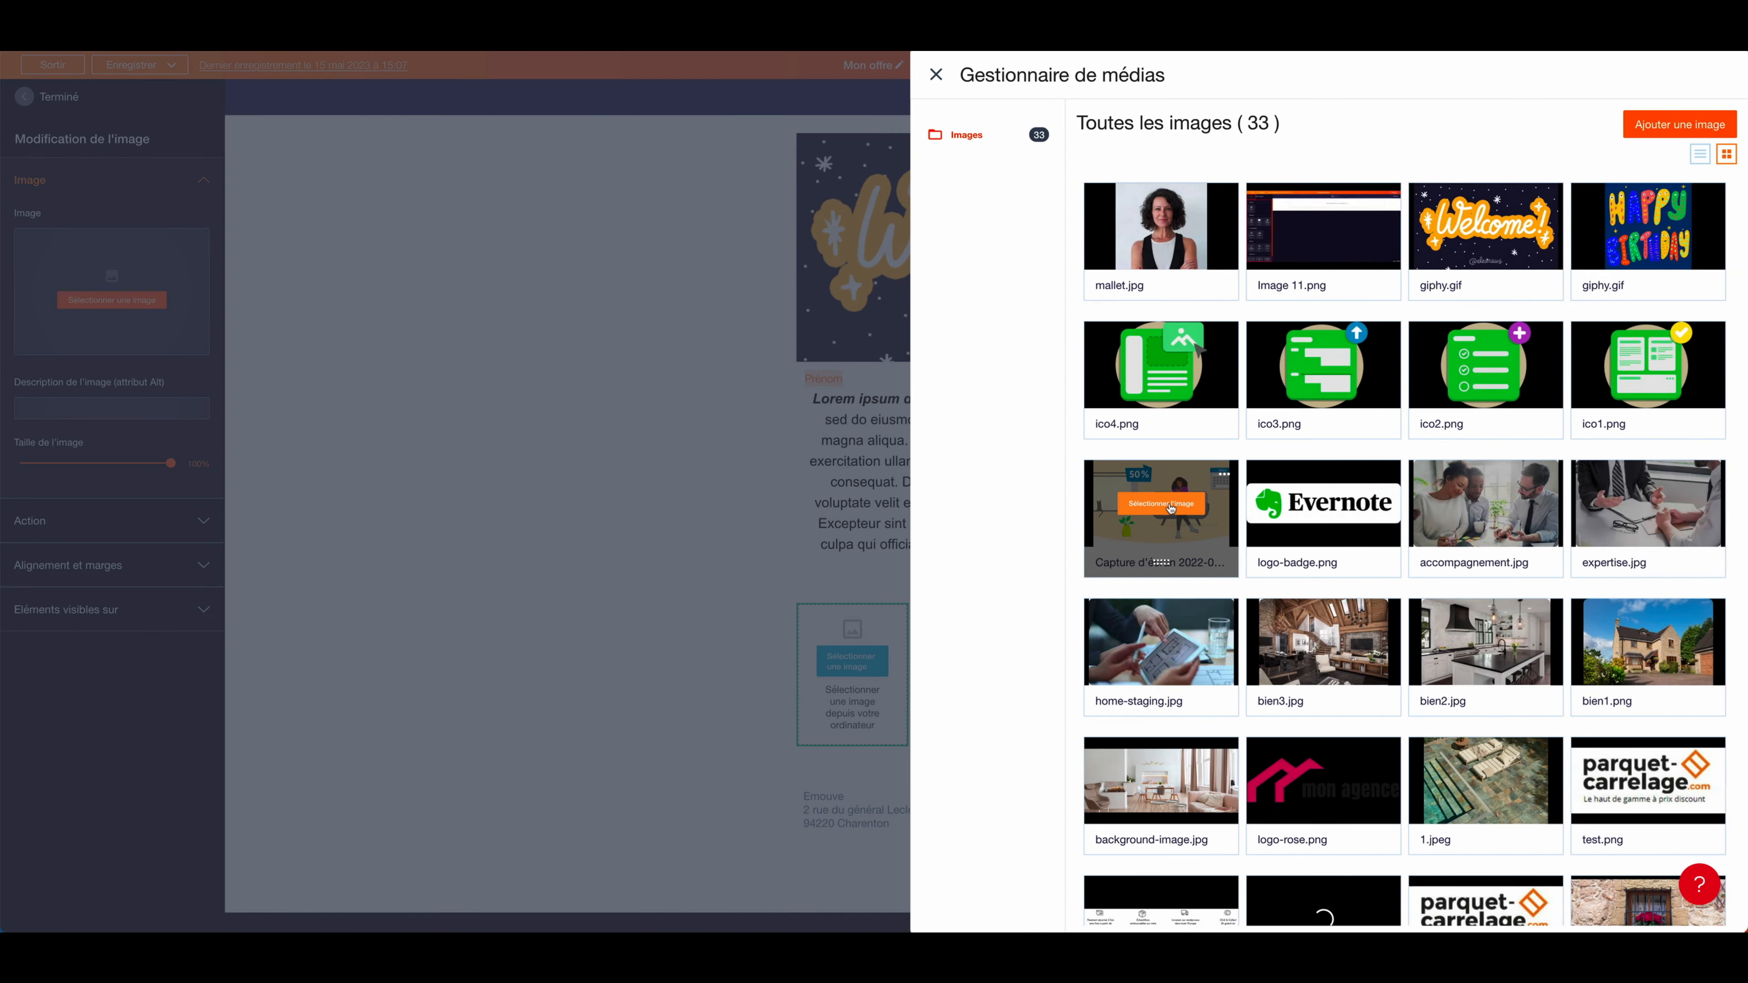
pyautogui.click(1170, 504)
pyautogui.click(998, 645)
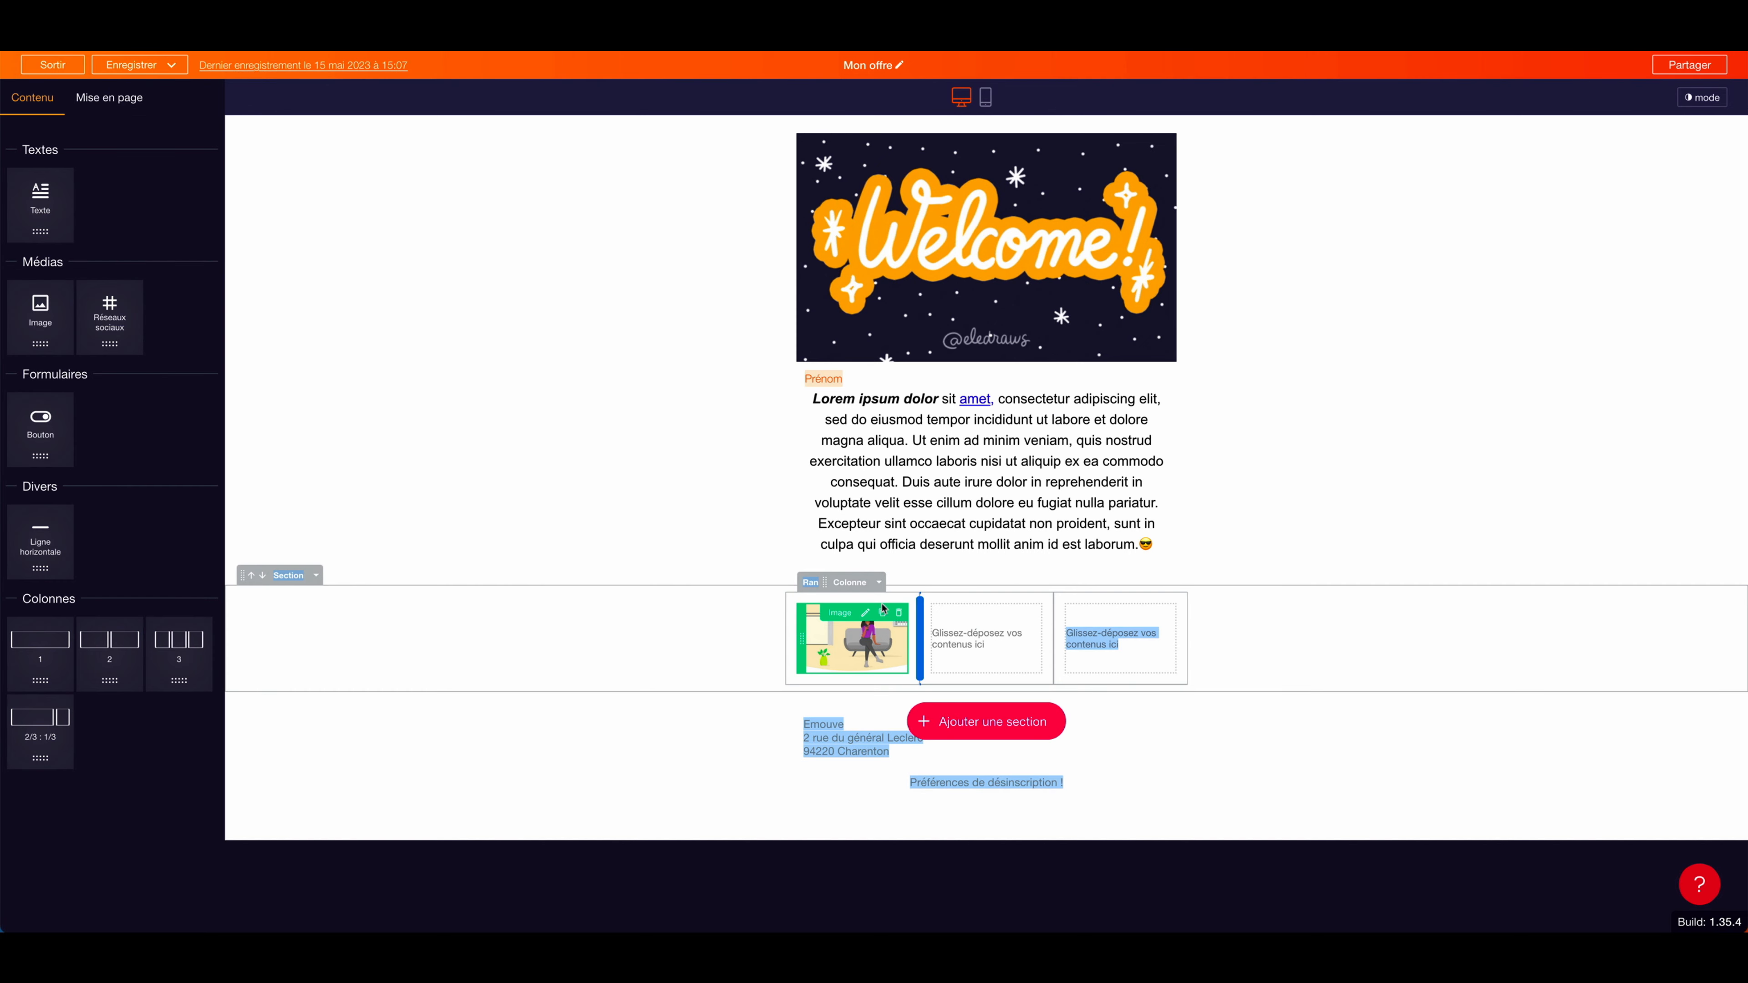
# Duplicate the first column's image and place the copies in the second and third columns.
pyautogui.click(883, 618)
pyautogui.moveTo(810, 723); pyautogui.dragTo(1098, 639)
pyautogui.click(1018, 613)
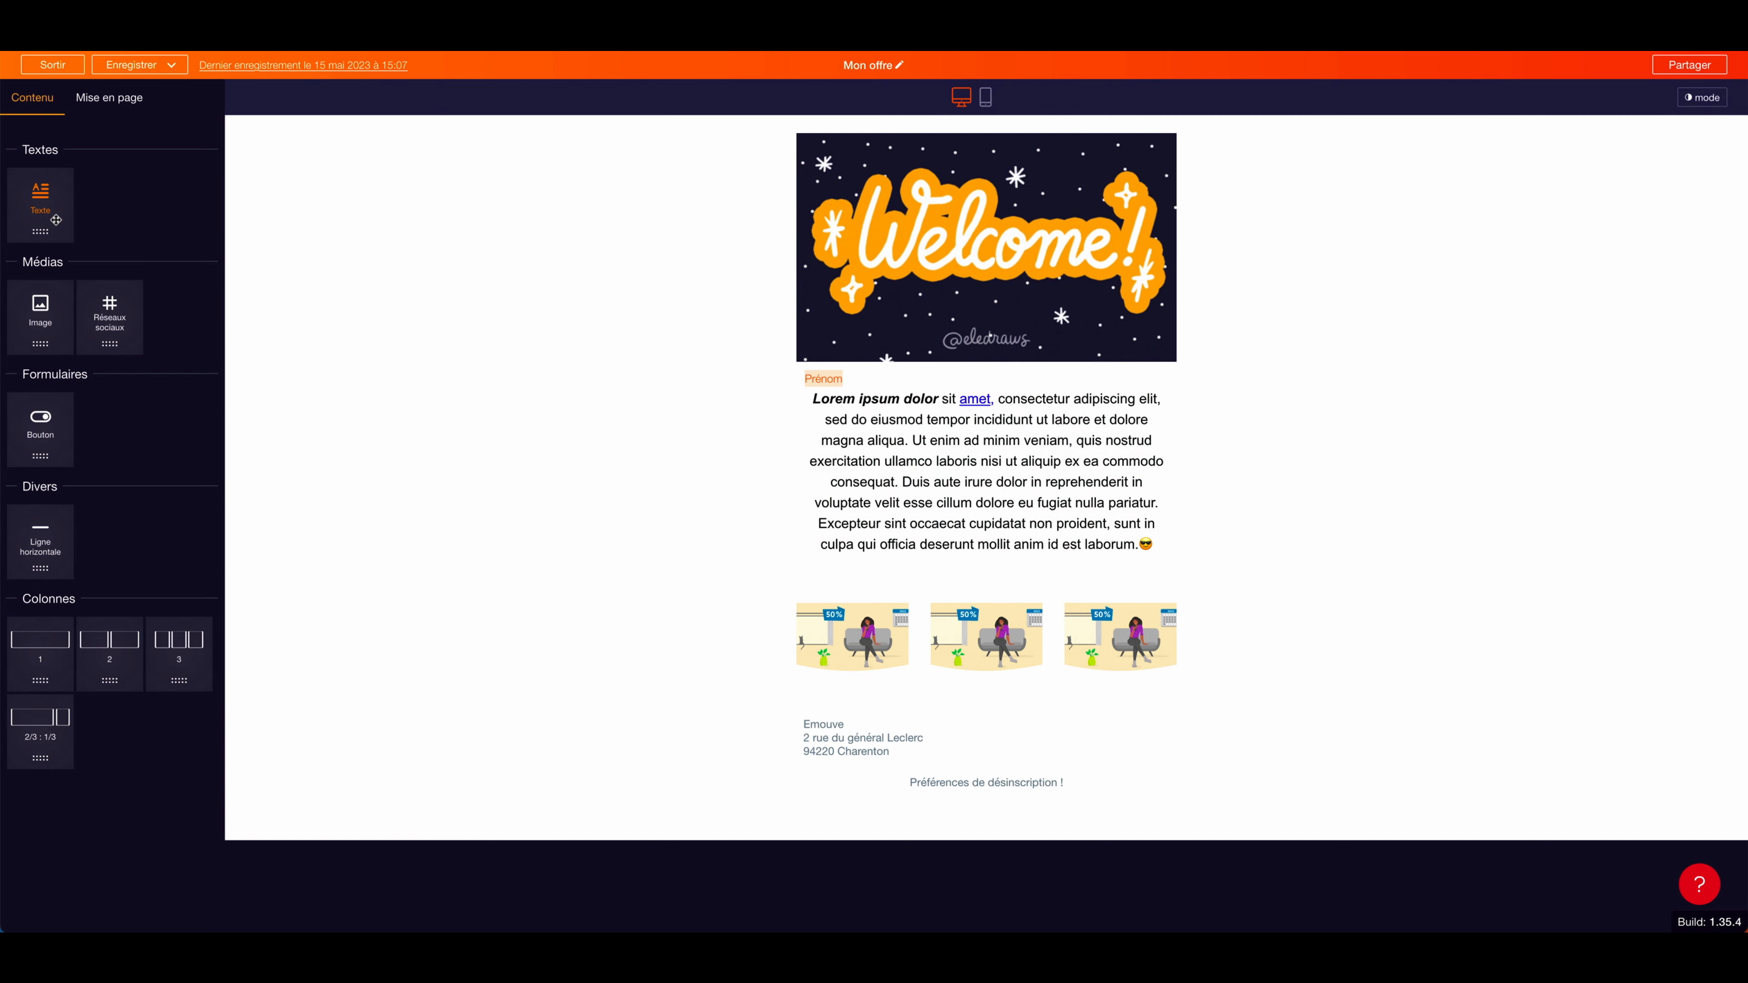
# Add a text block below the first column's image and one above the second column's image, and delete the third column.
pyautogui.moveTo(56, 220); pyautogui.dragTo(848, 675)
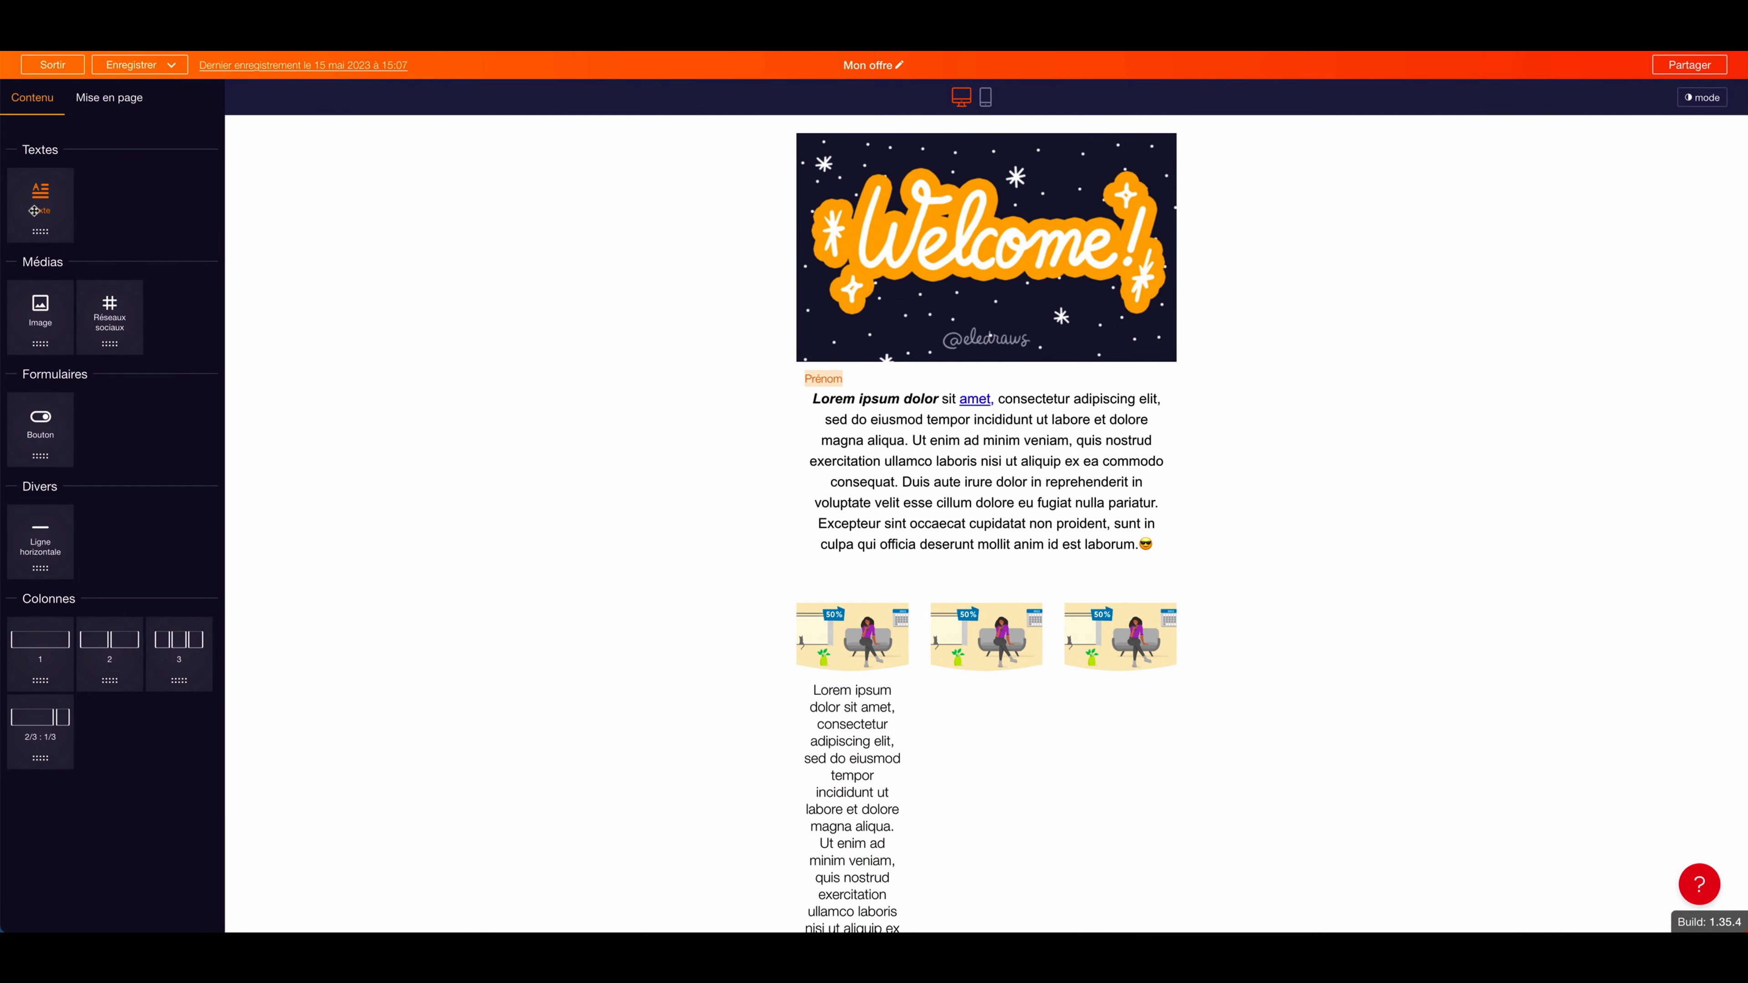
pyautogui.moveTo(34, 211); pyautogui.dragTo(991, 619)
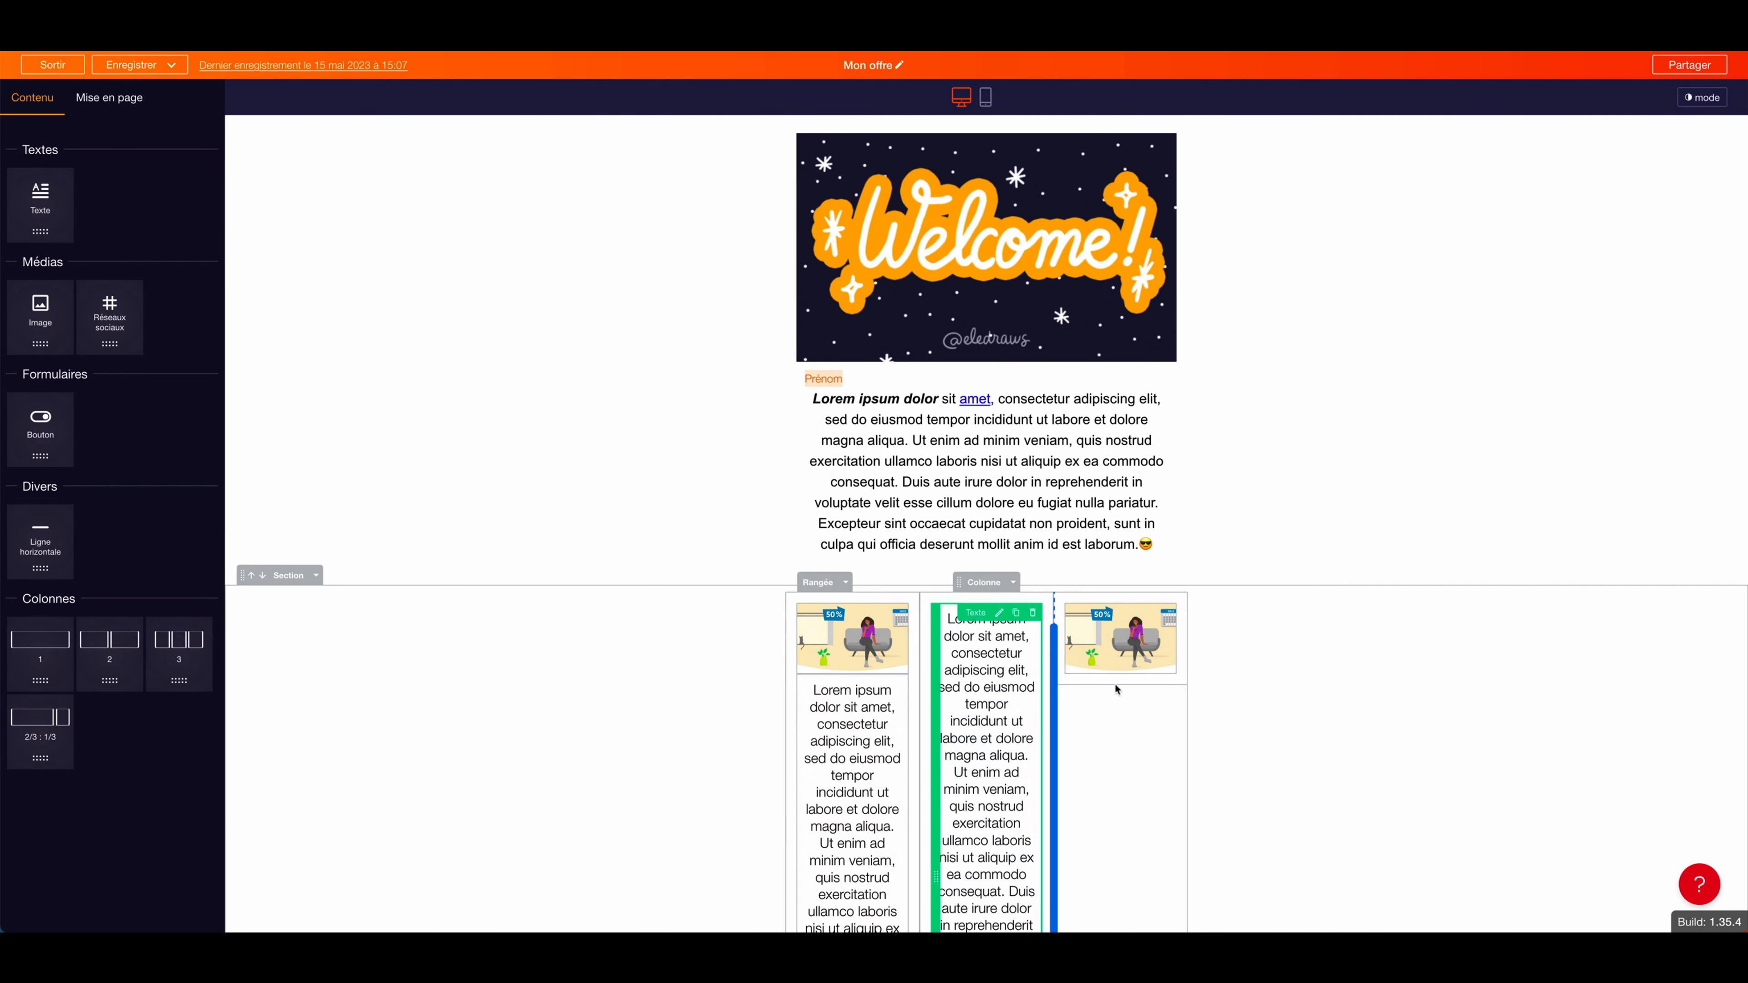
pyautogui.scroll(-5, 1112, 686)
pyautogui.scroll(5, 1118, 688)
pyautogui.moveTo(1146, 574)
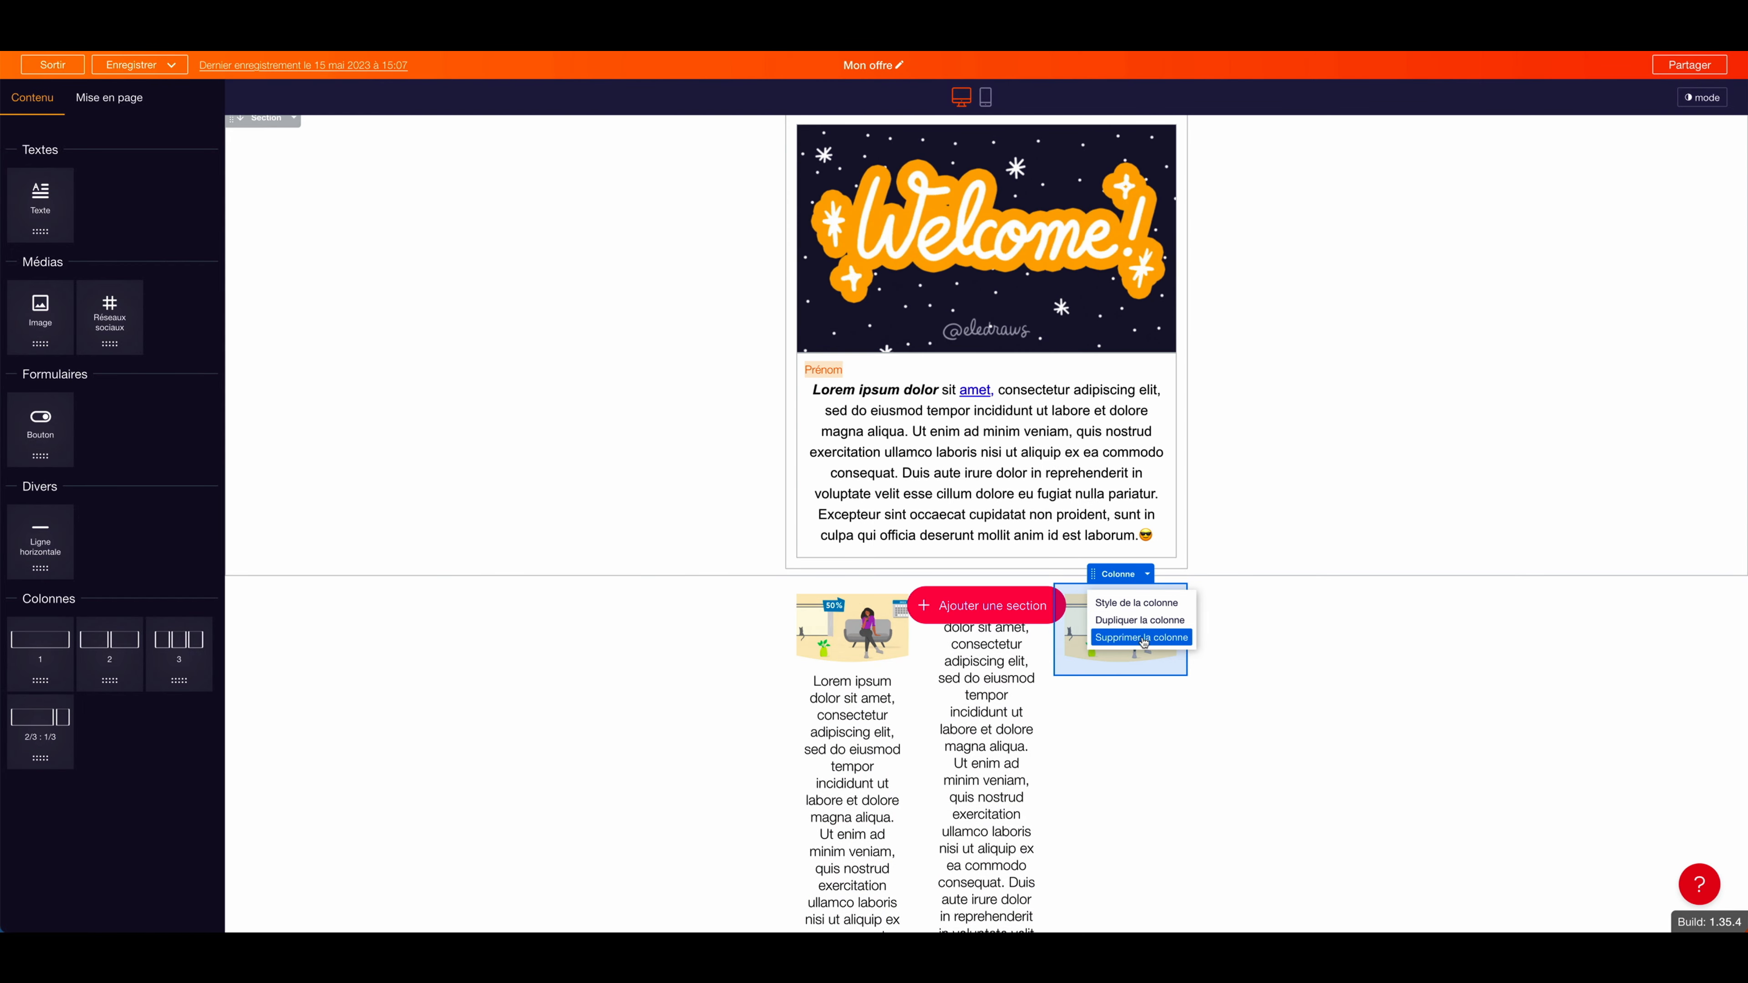
pyautogui.click(1145, 637)
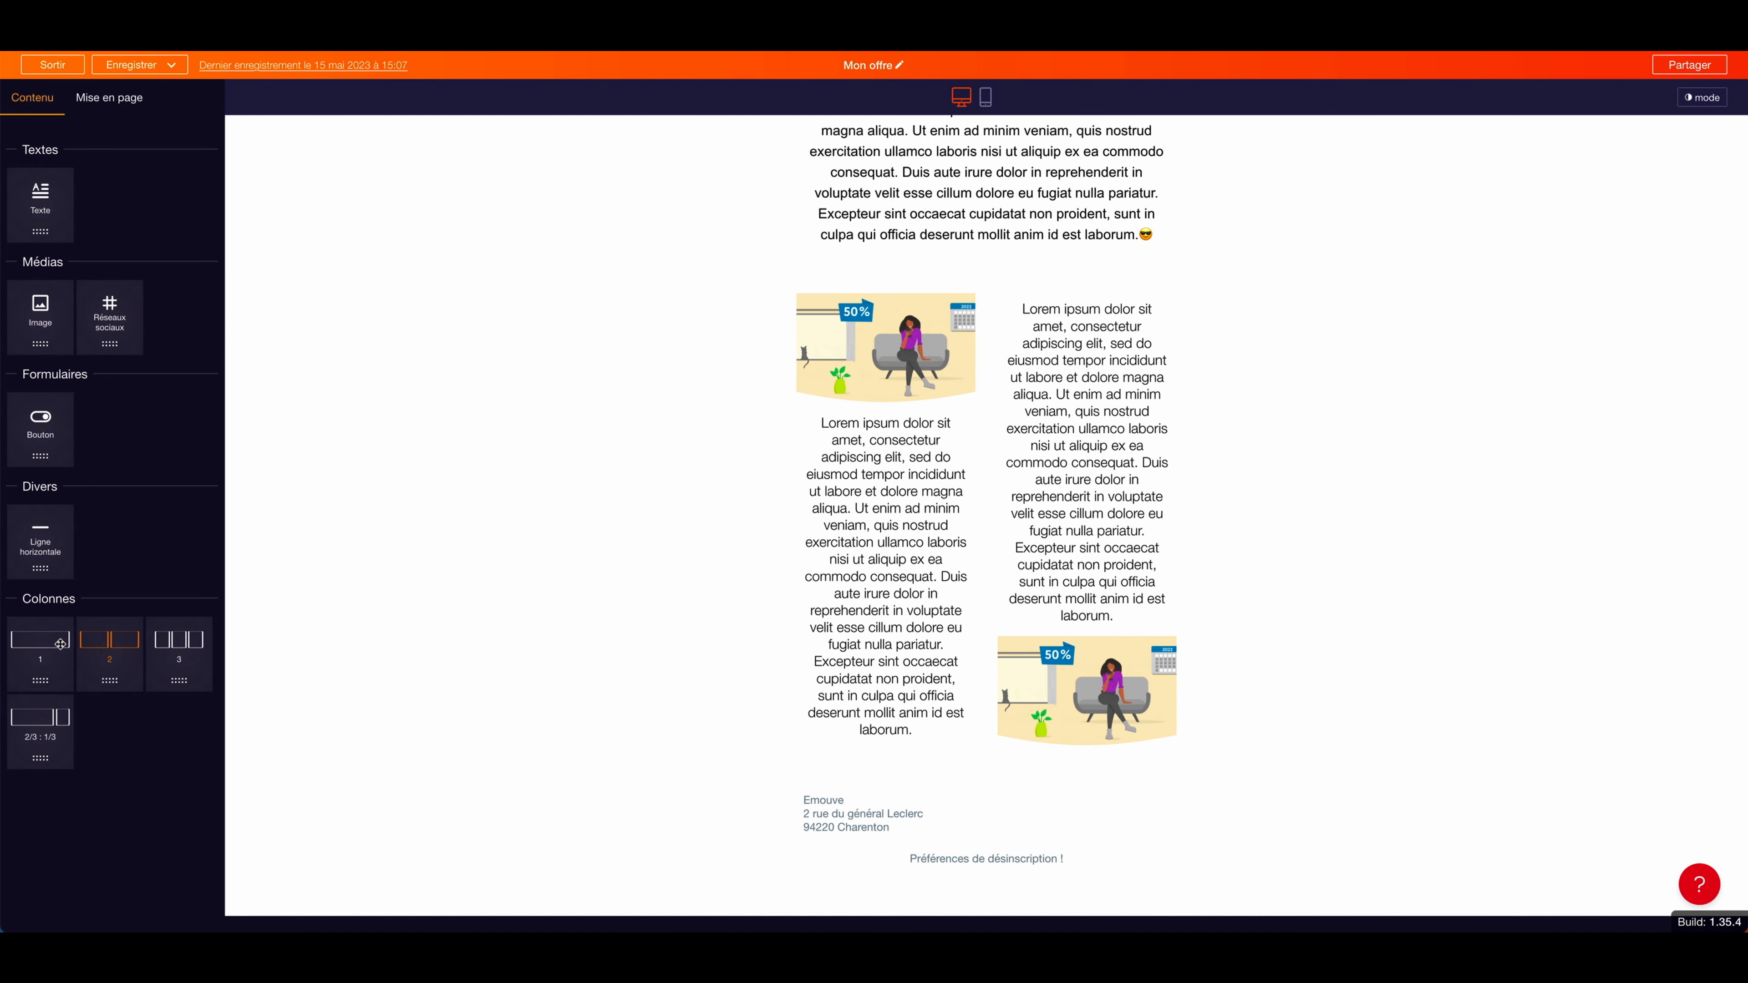
# Add a three-column layout above the footer, place a social networks block in its first column and start editing that block.
pyautogui.moveTo(199, 665); pyautogui.dragTo(845, 758)
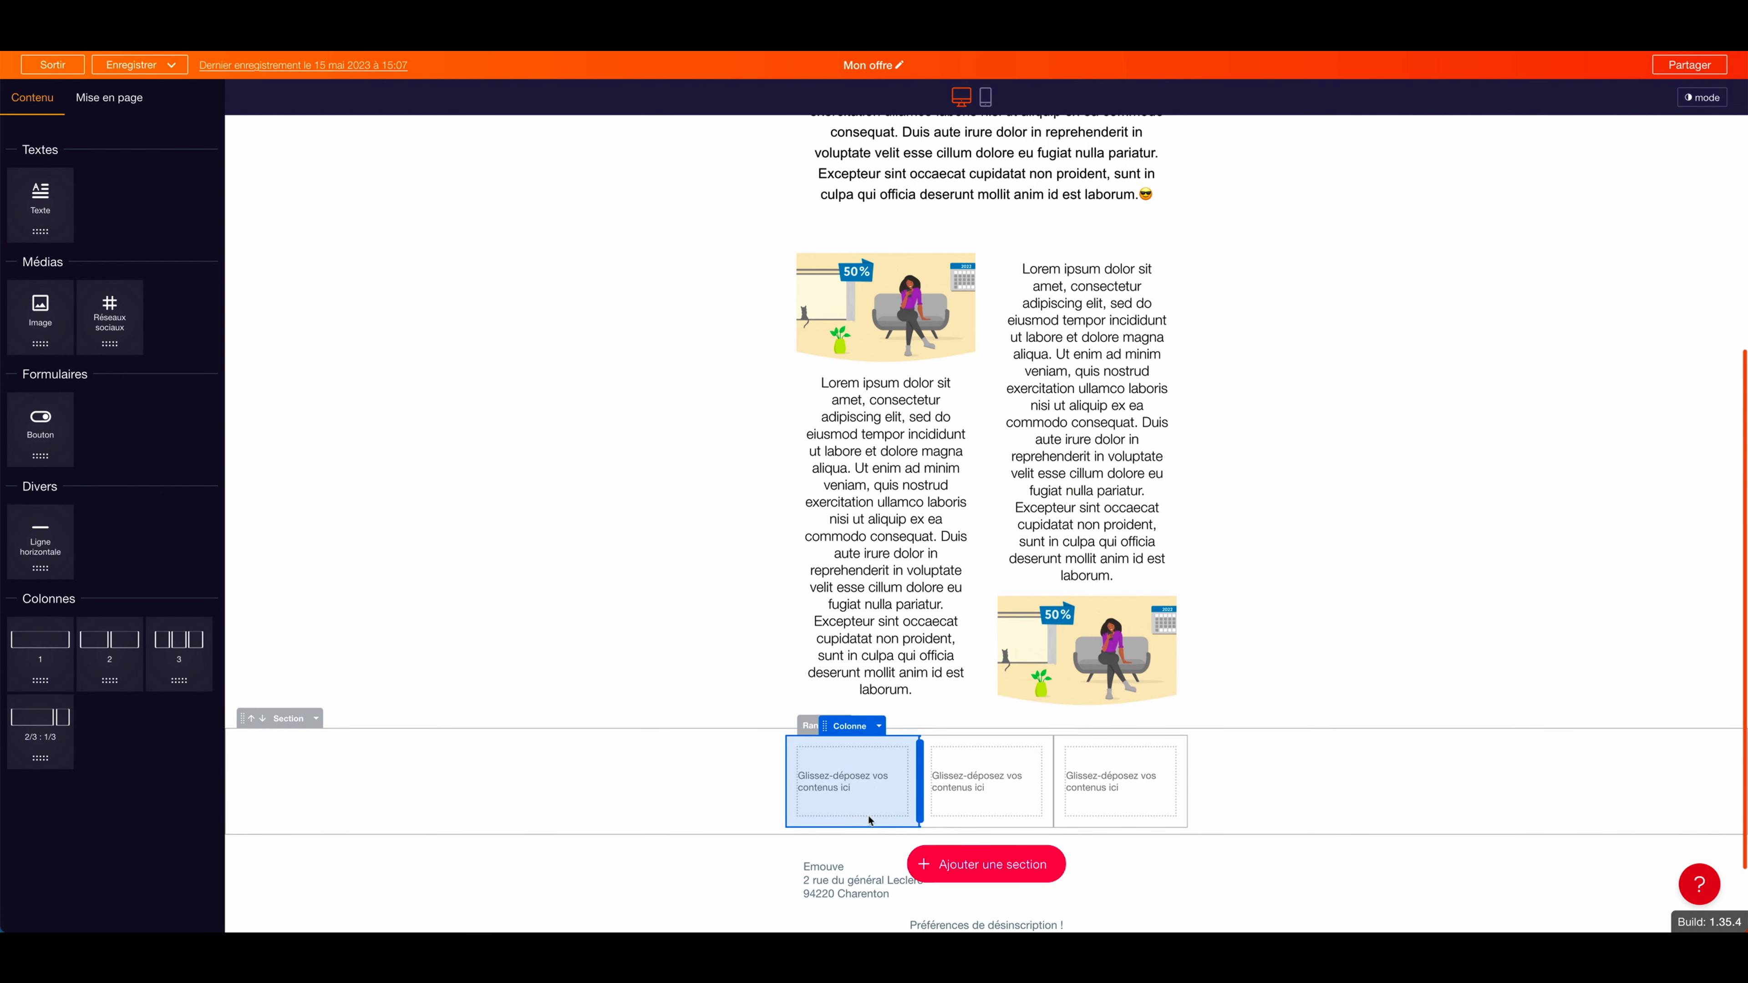
pyautogui.moveTo(121, 324); pyautogui.dragTo(852, 779)
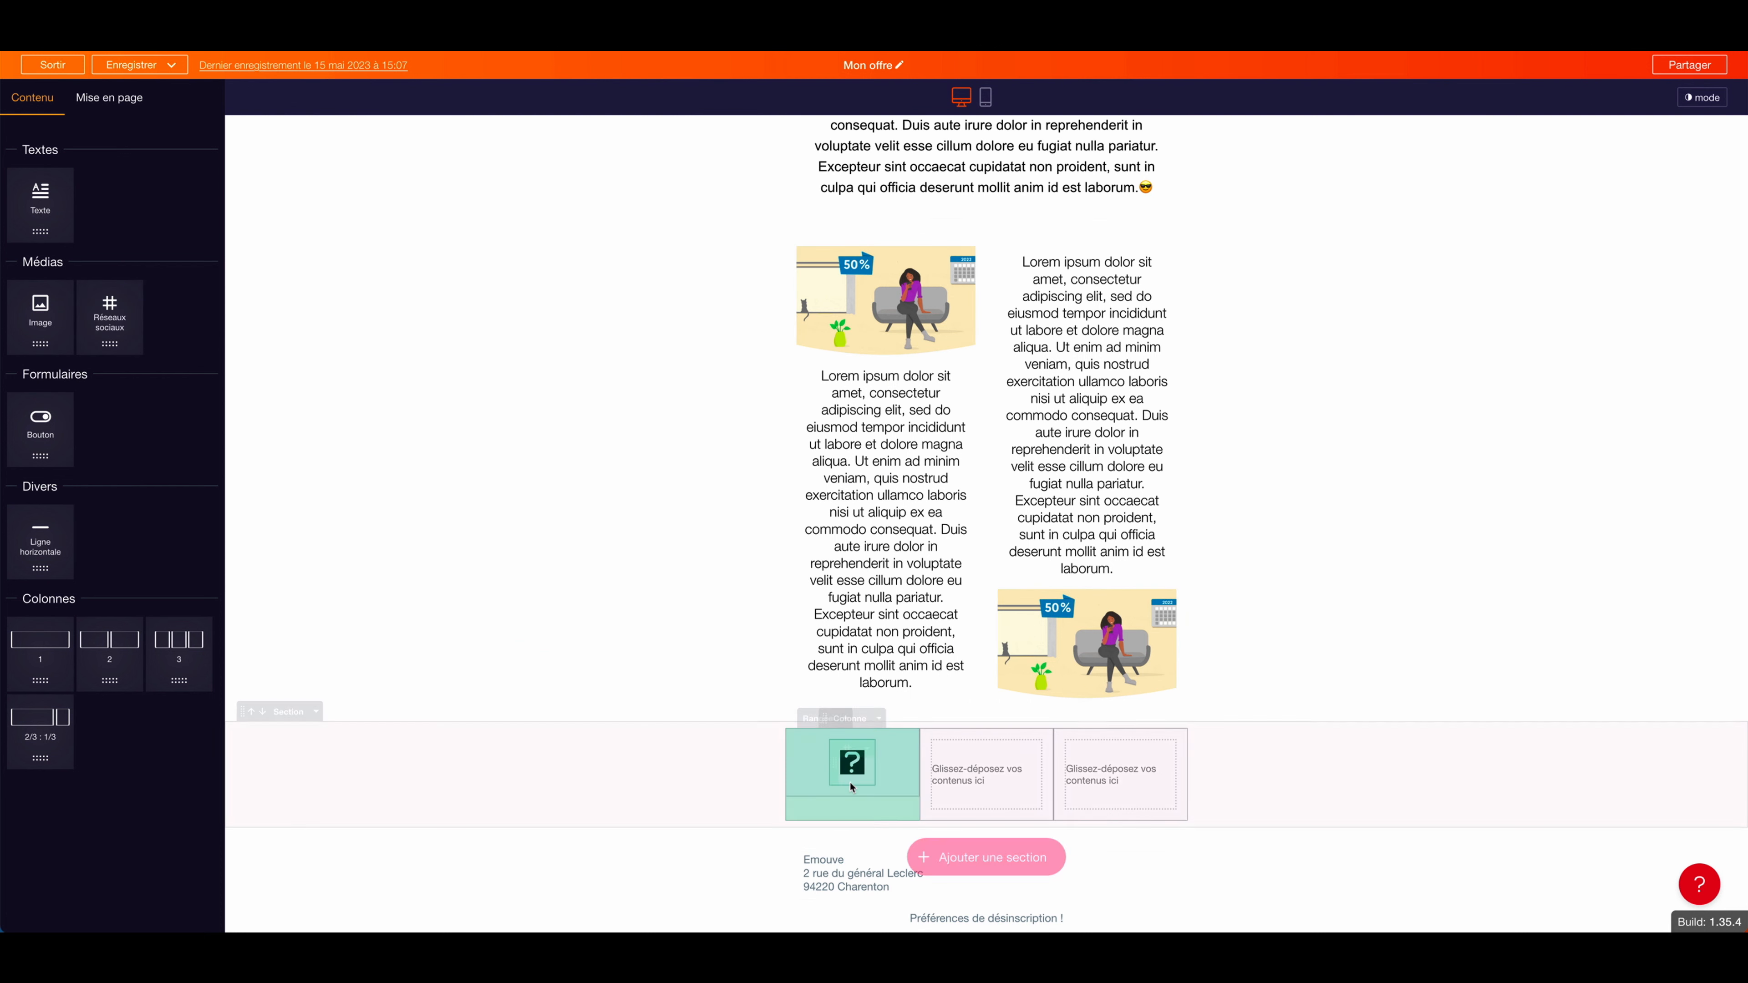
pyautogui.click(856, 777)
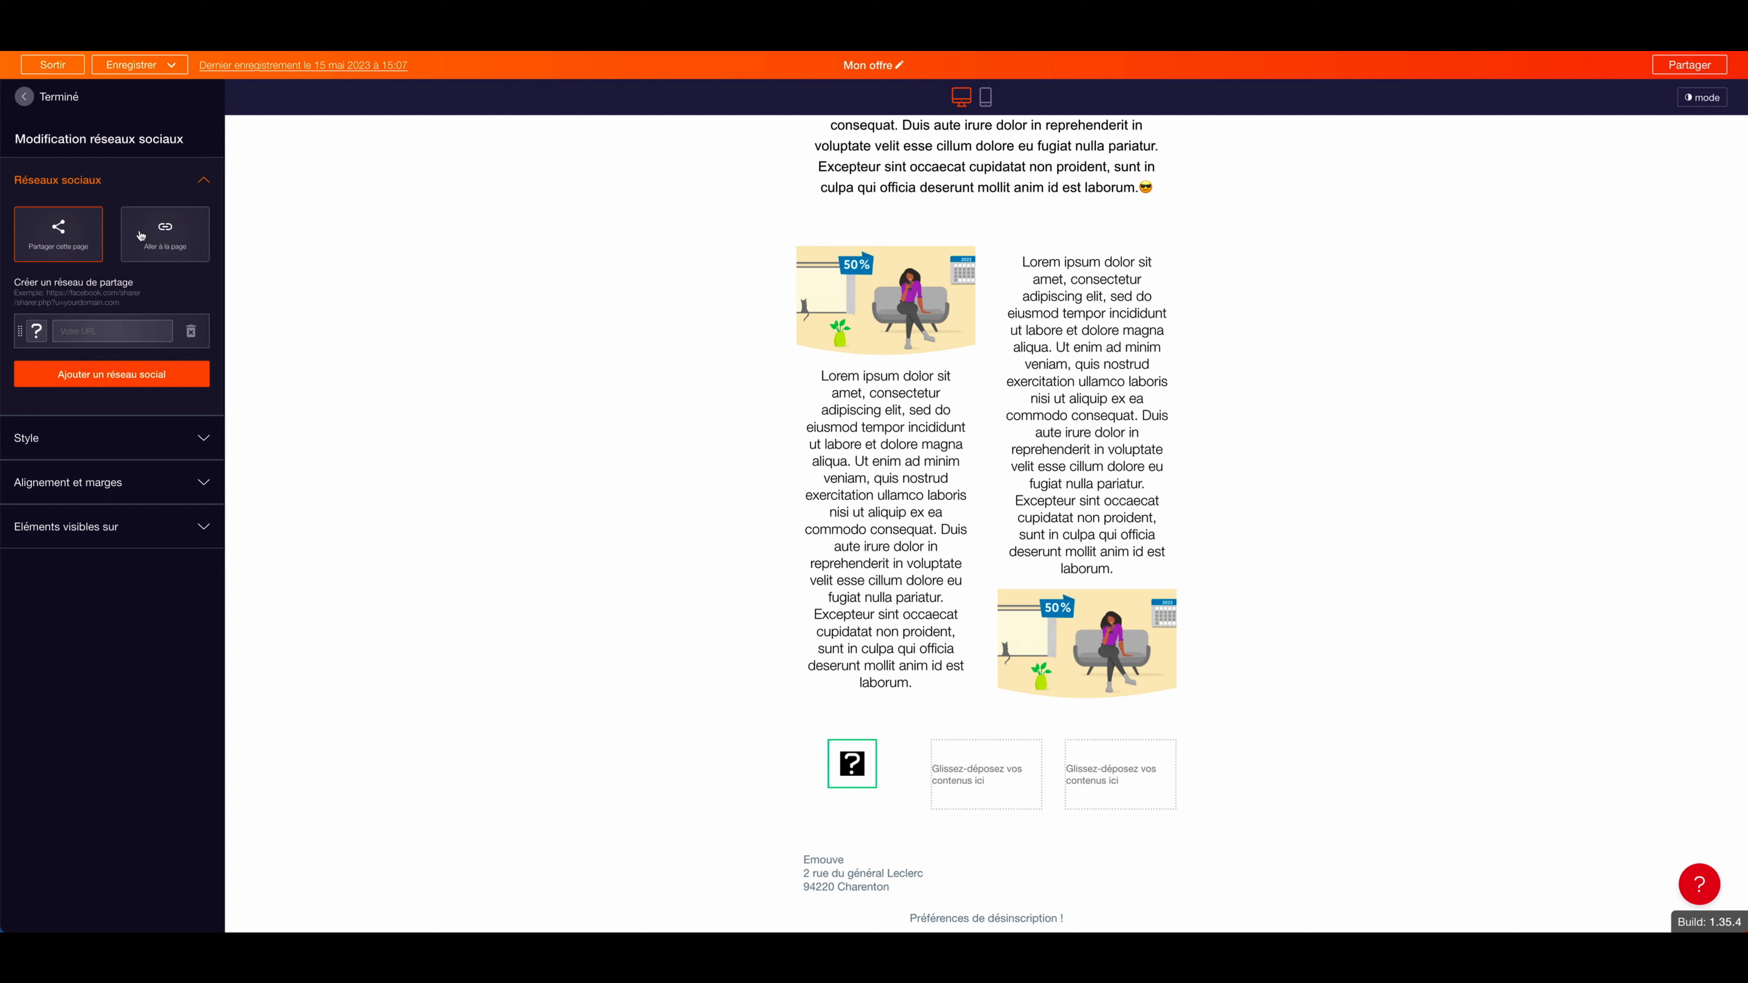
# Set the social networks block to "Aller à la page" and give its entry the round Facebook icon, searching for "fac".
pyautogui.click(169, 238)
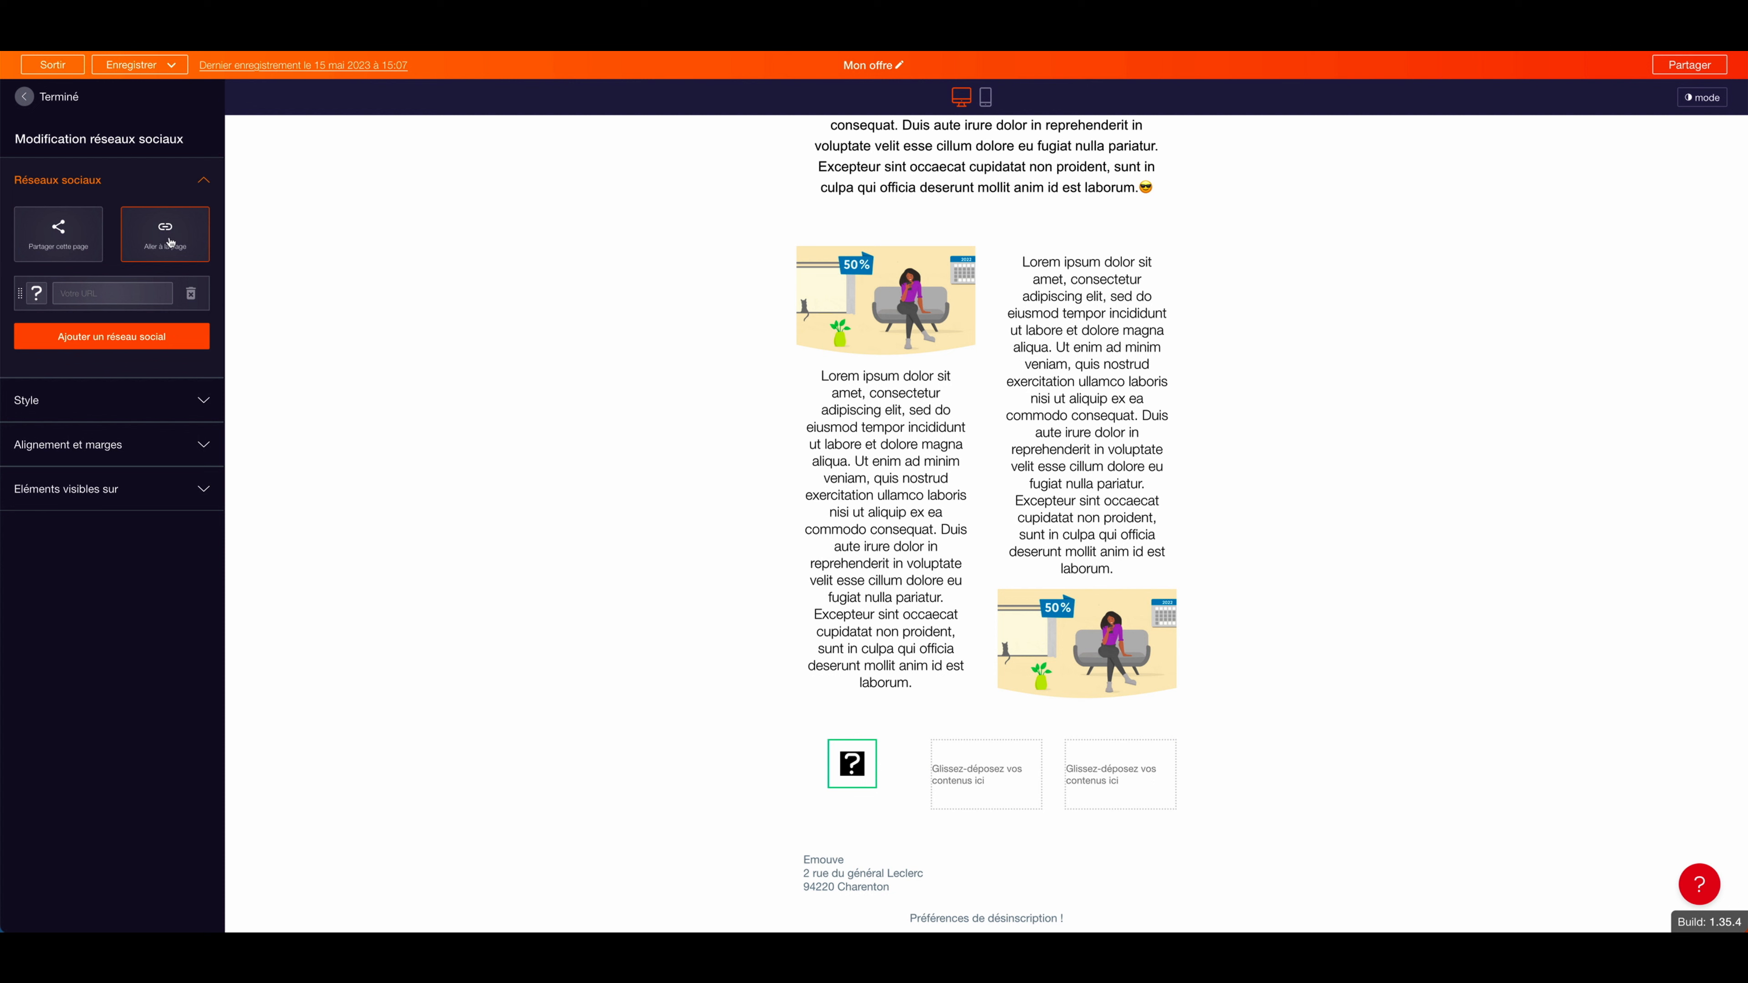
pyautogui.click(38, 296)
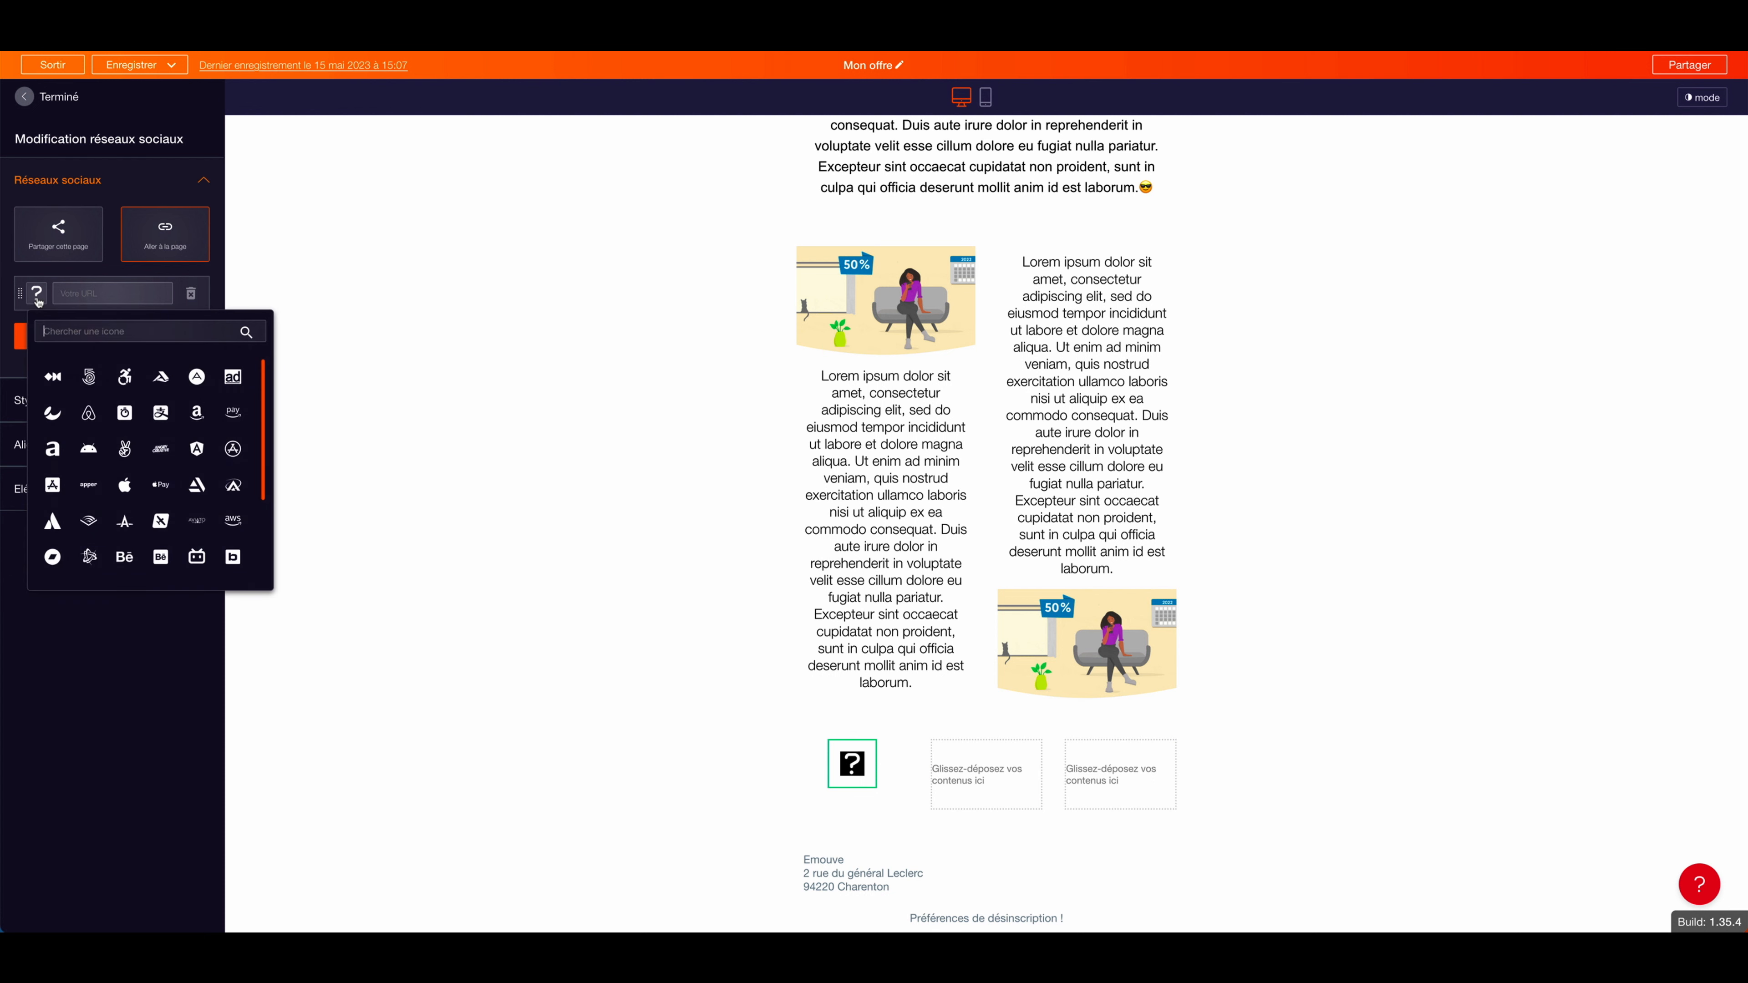
pyautogui.write('fac')
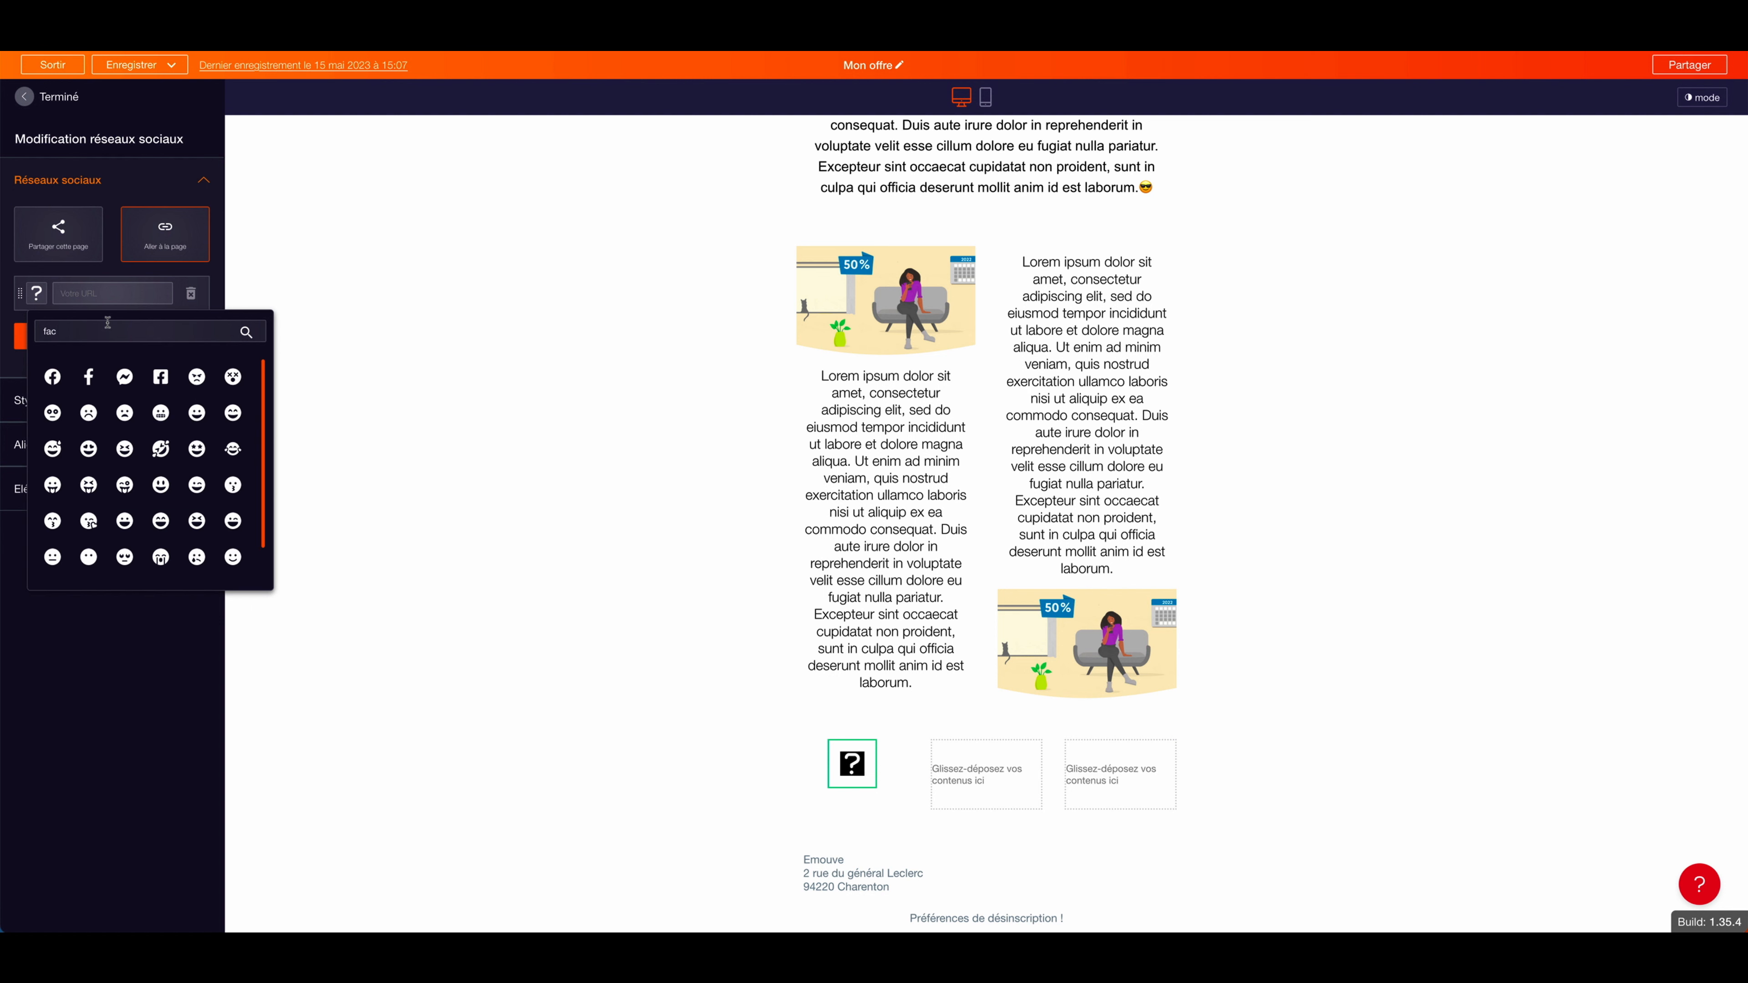
pyautogui.click(51, 377)
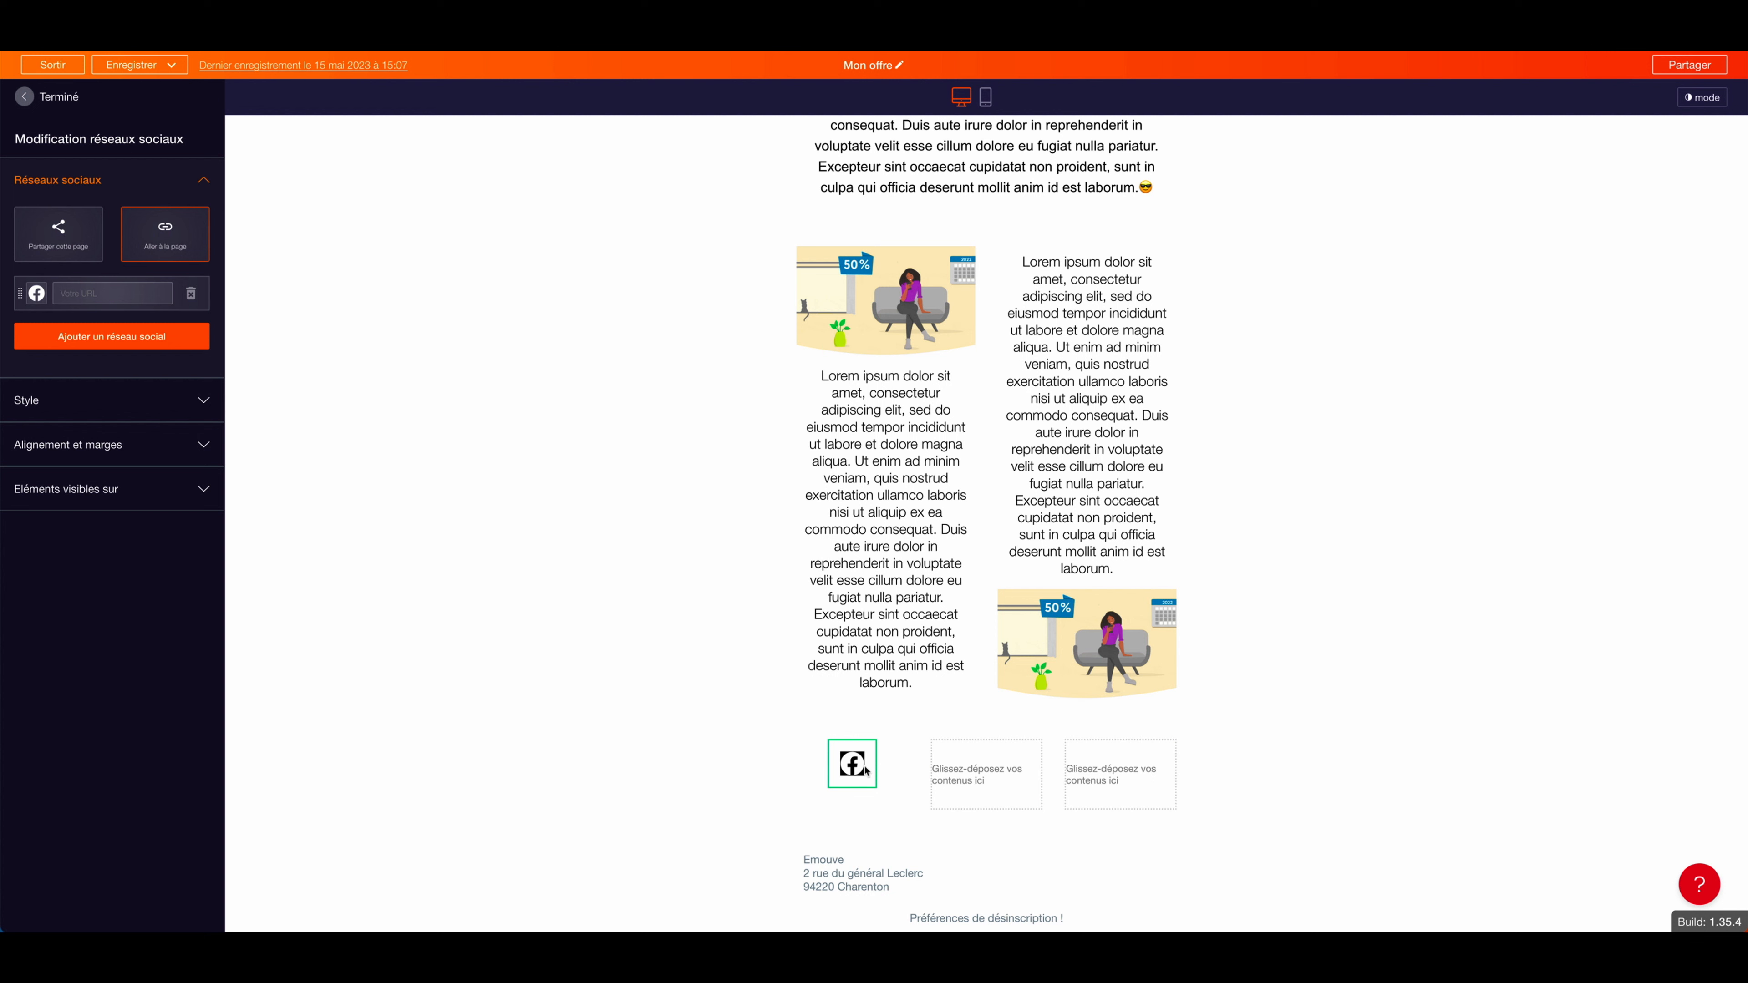
# Style the social networks block with a red (ff0000) background colour and bright green (0aef3d) icons.
pyautogui.click(203, 406)
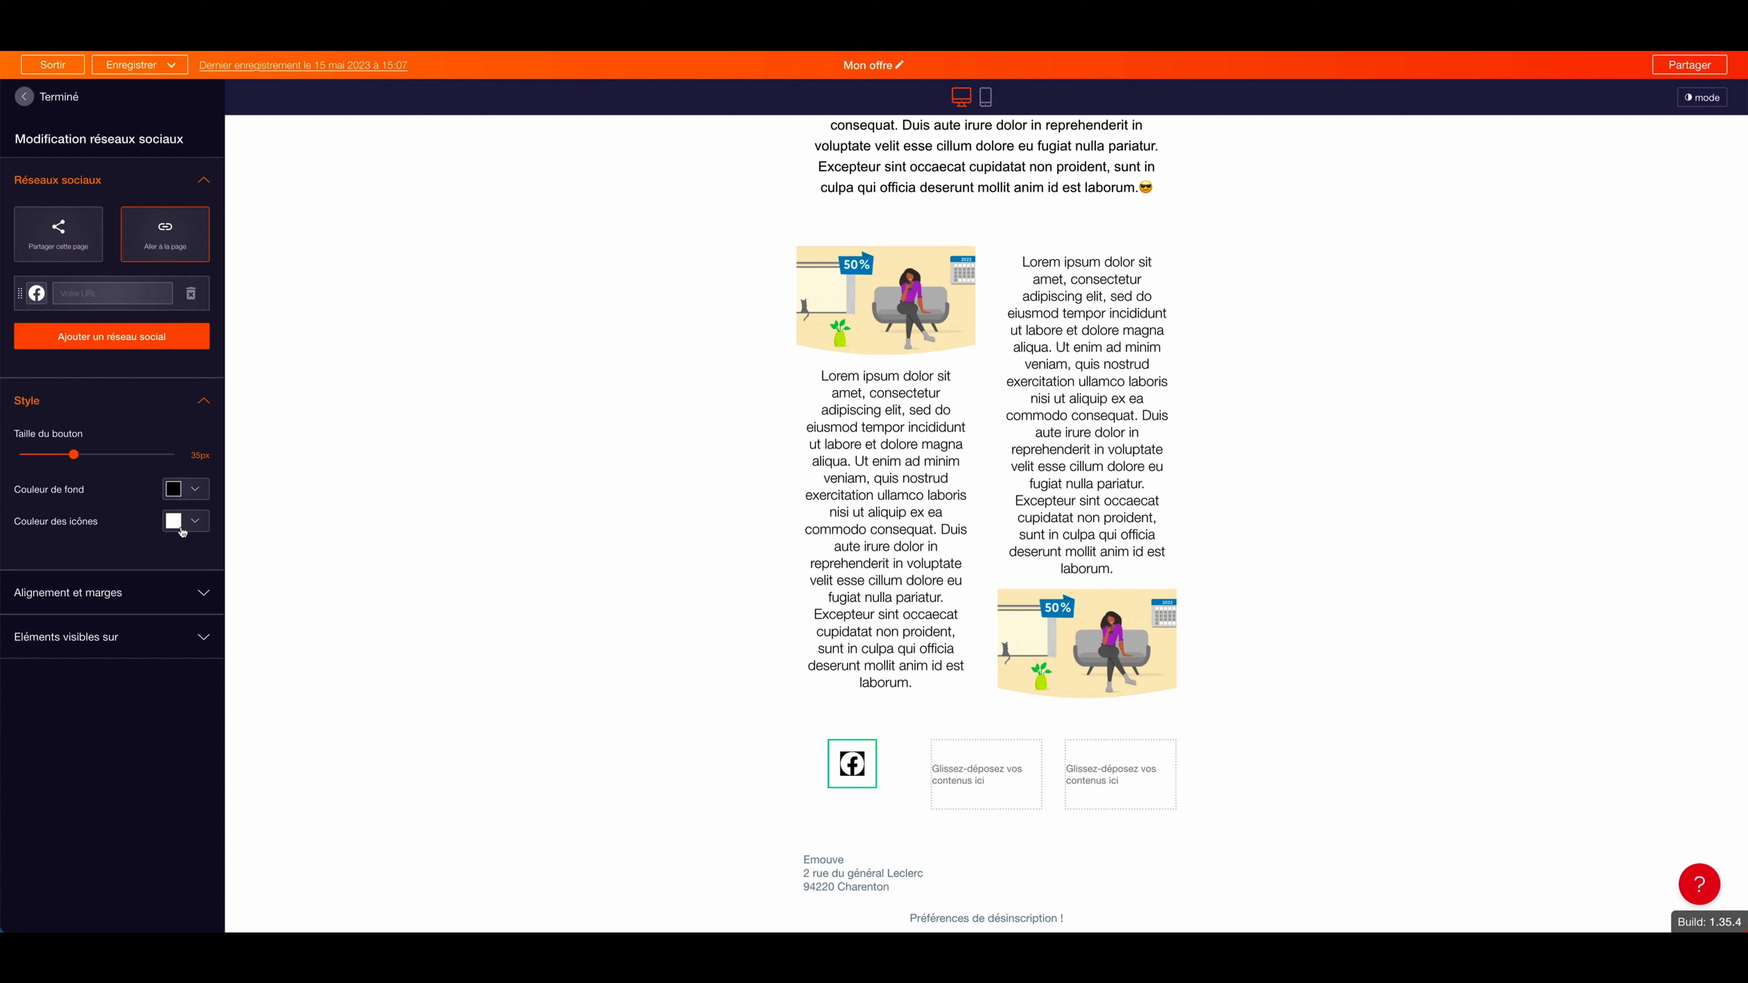
pyautogui.click(176, 491)
pyautogui.click(220, 822)
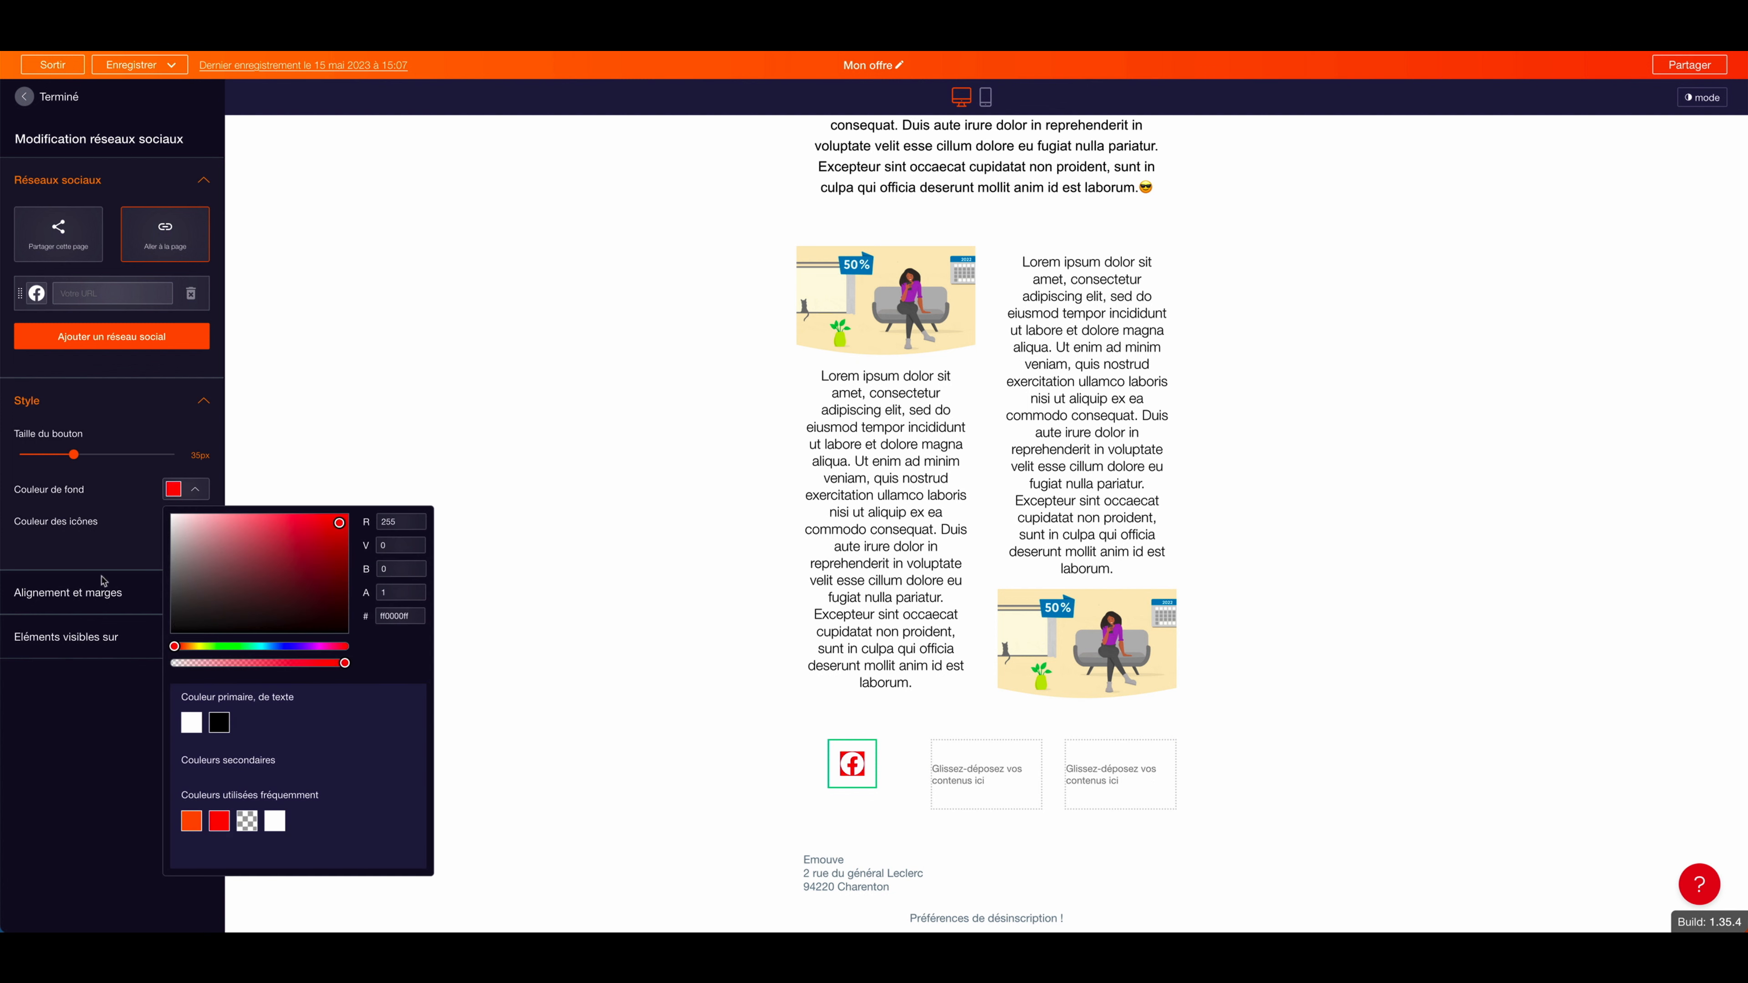
pyautogui.click(127, 542)
pyautogui.click(195, 525)
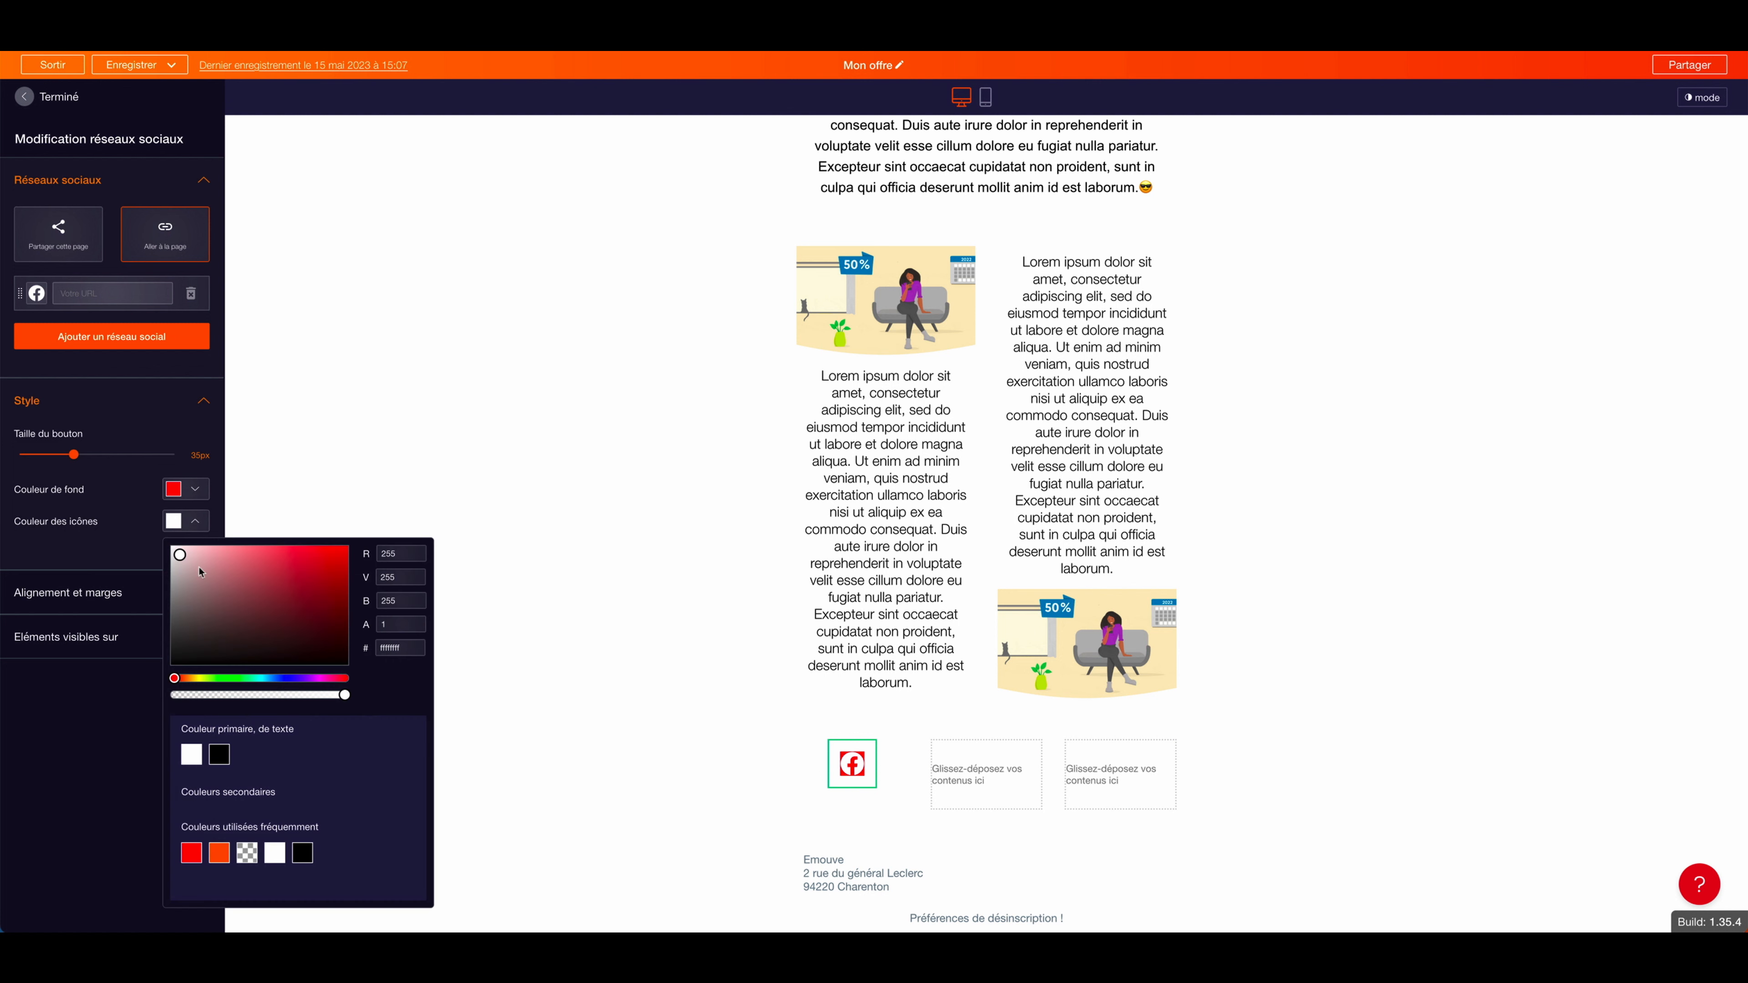
pyautogui.click(237, 678)
pyautogui.click(333, 562)
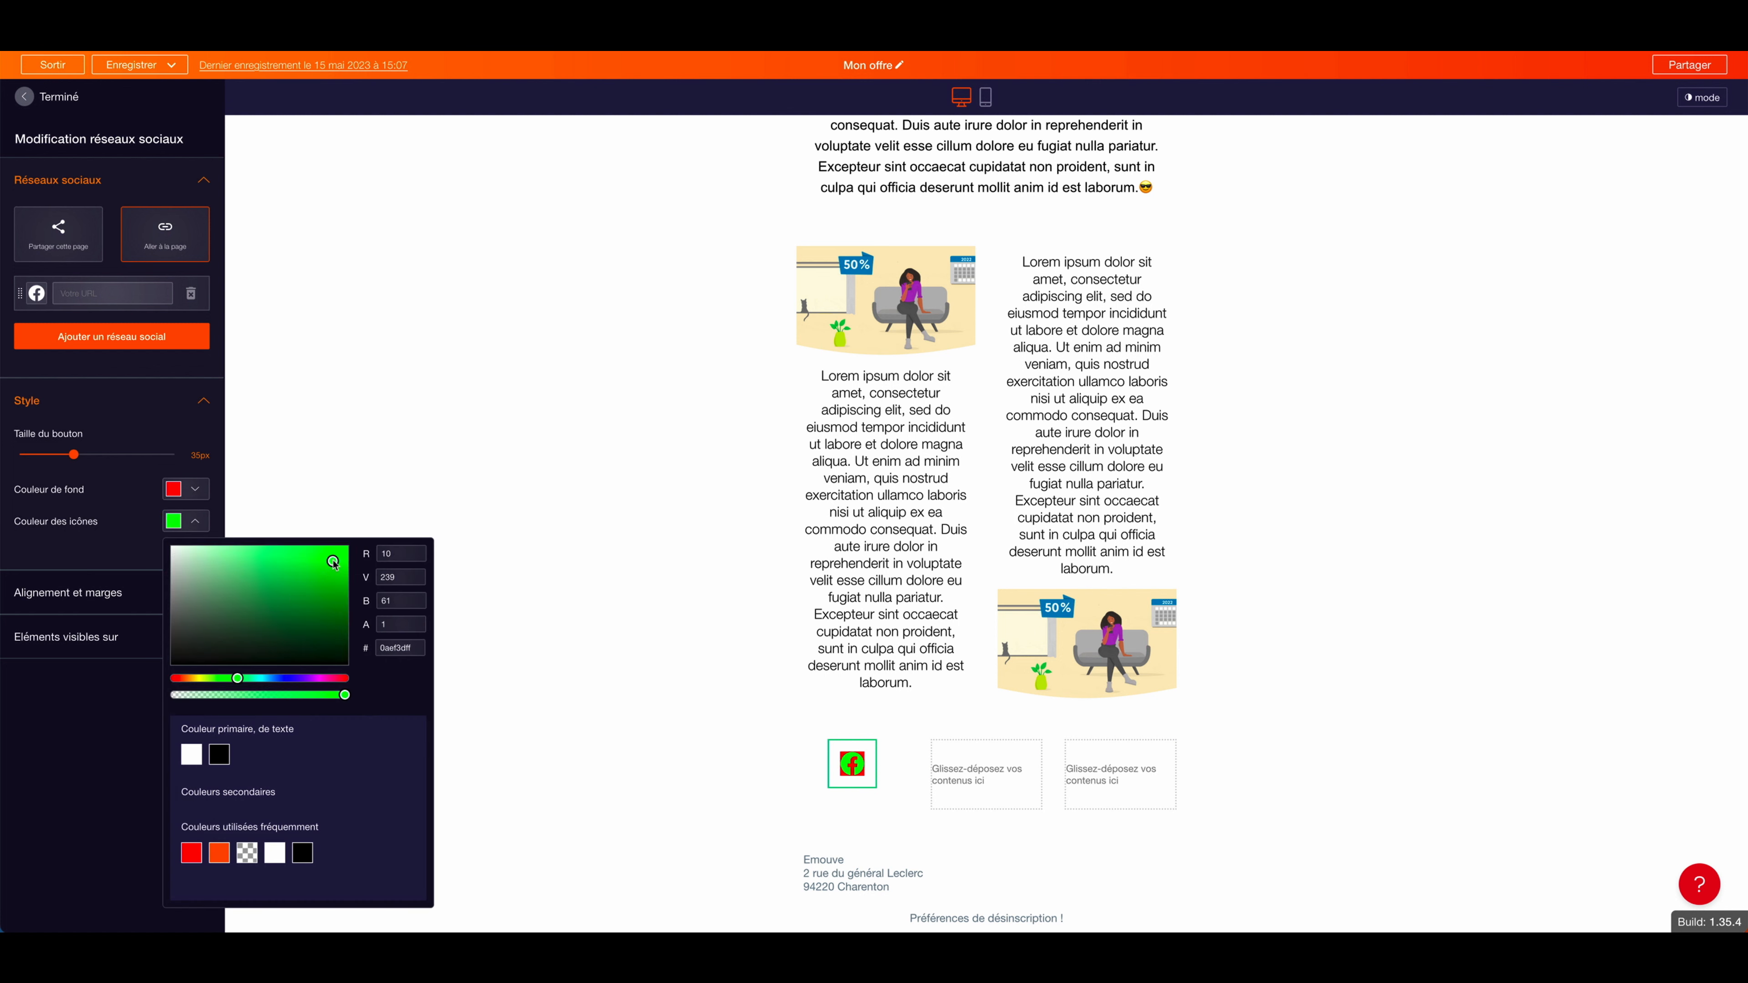
pyautogui.click(98, 541)
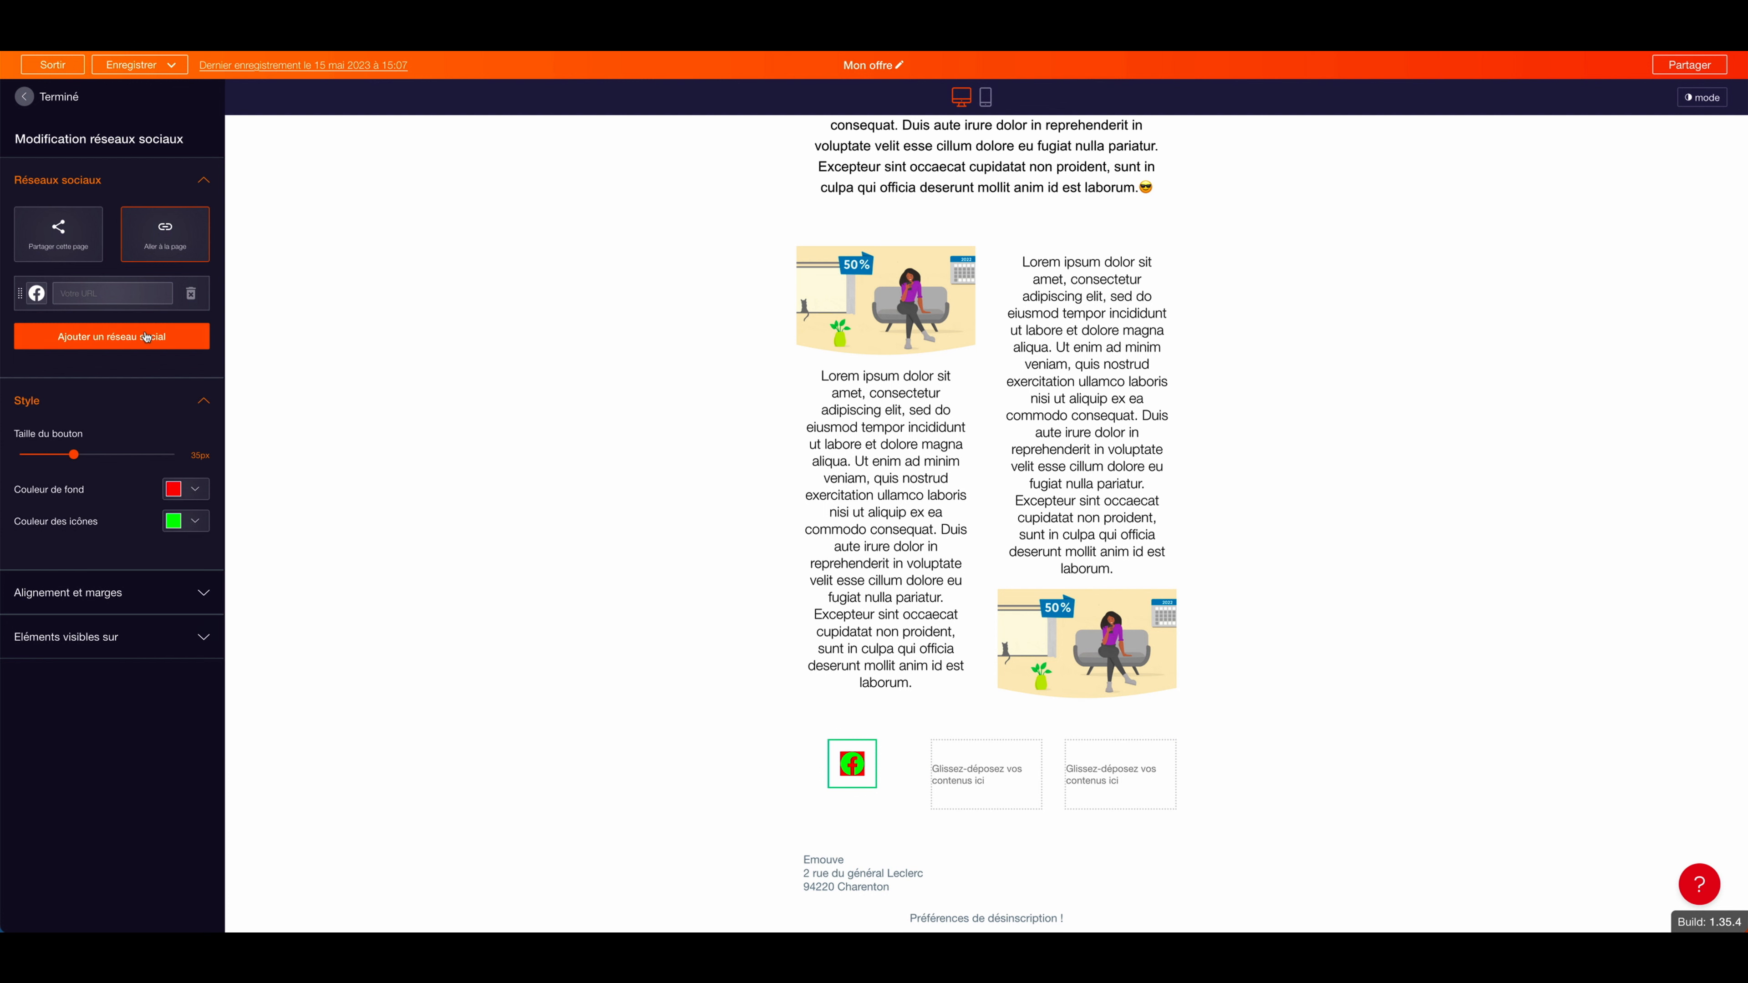
# Add a second social network with the Airbnb icon to the block and finish editing it.
pyautogui.click(104, 339)
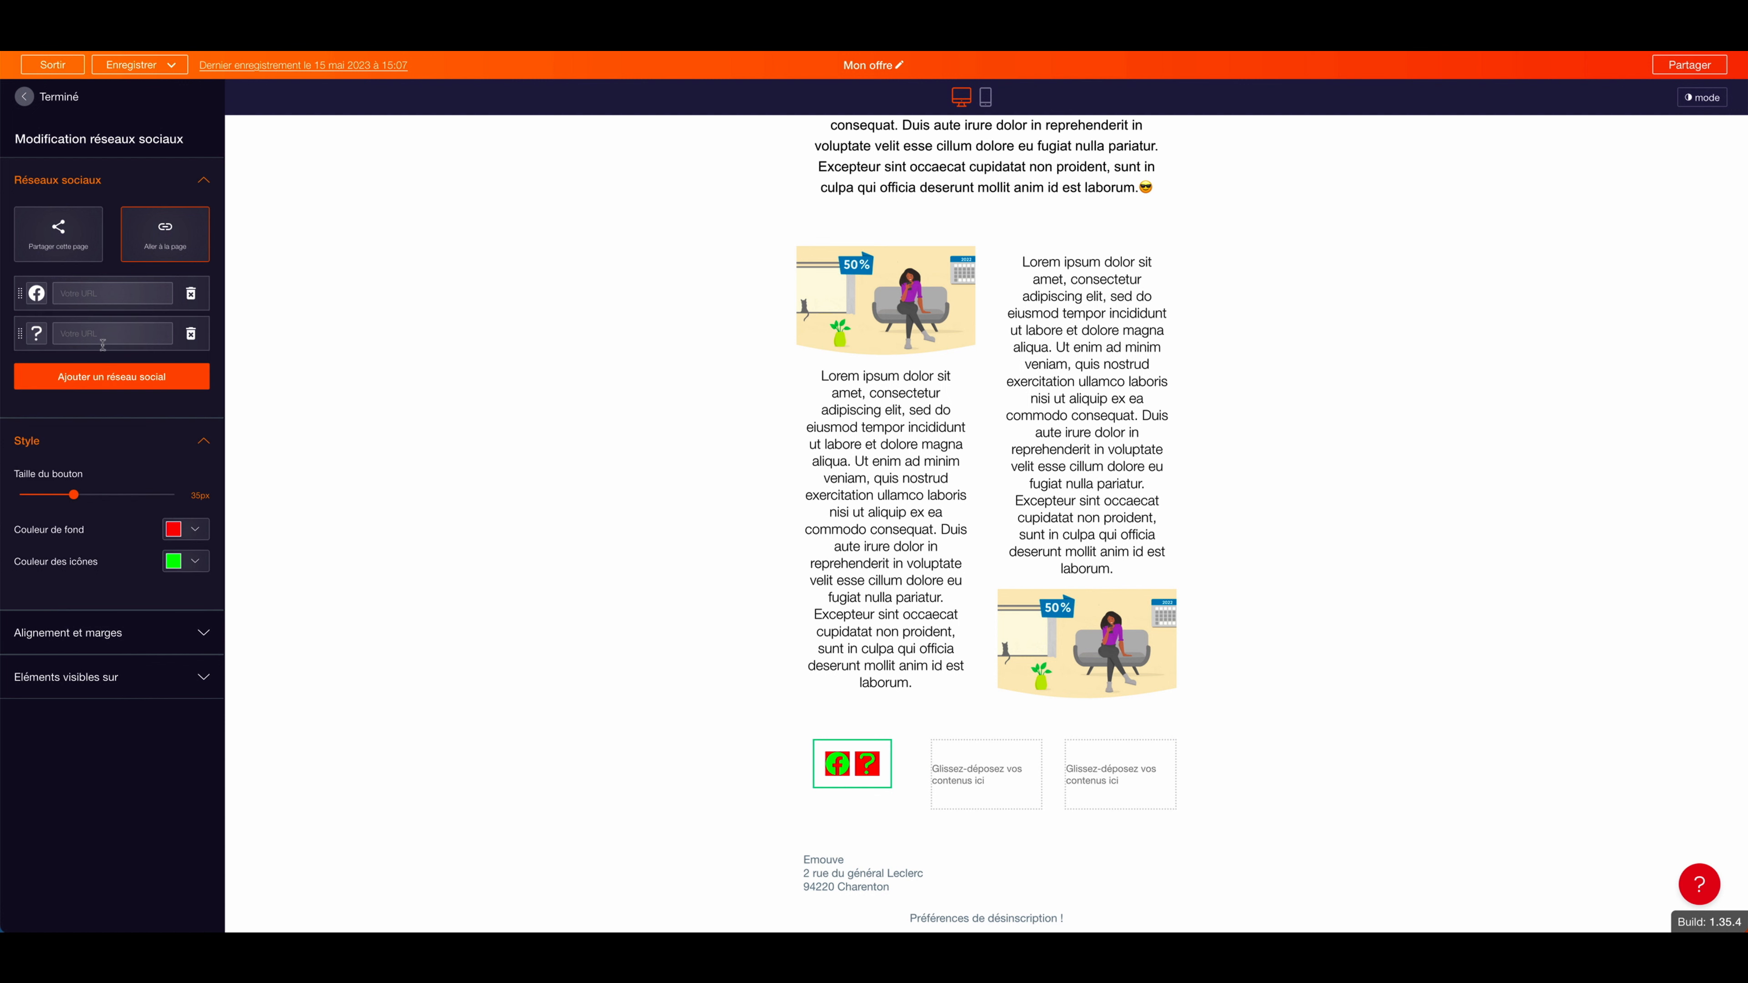
pyautogui.click(38, 336)
pyautogui.click(87, 454)
pyautogui.click(25, 98)
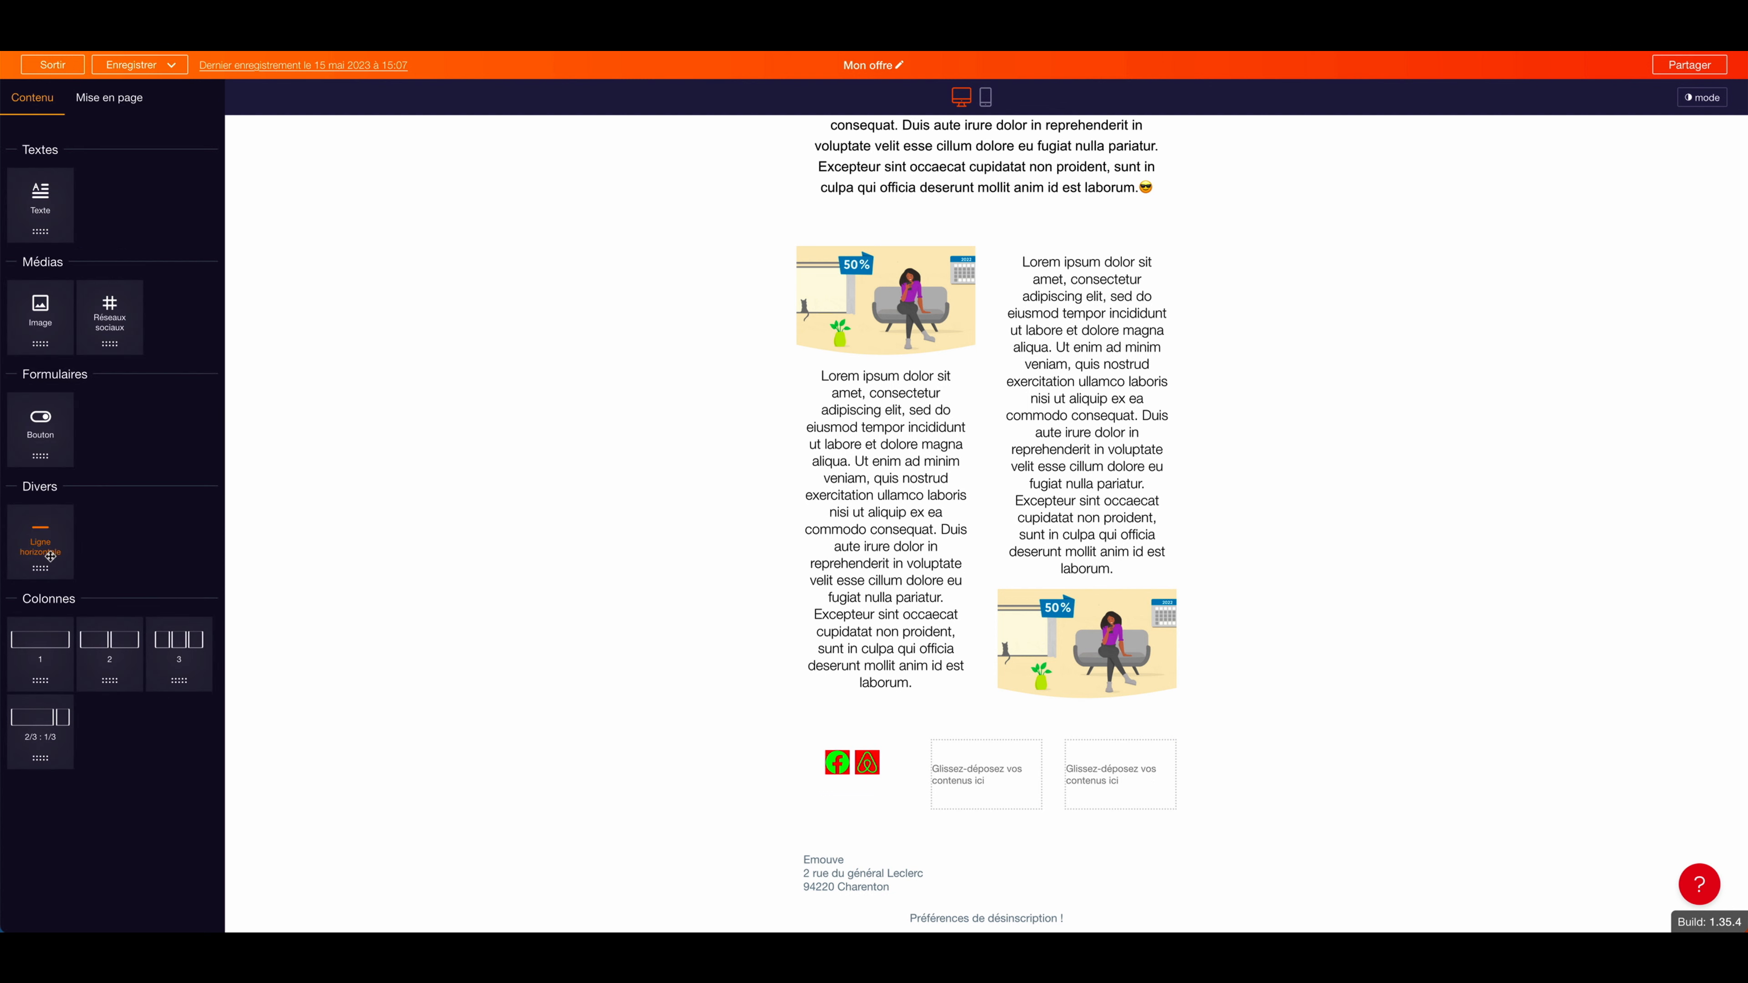
# Place social networks blocks in the second and third columns and widen the first column by narrowing the second.
pyautogui.moveTo(109, 342); pyautogui.dragTo(1006, 805)
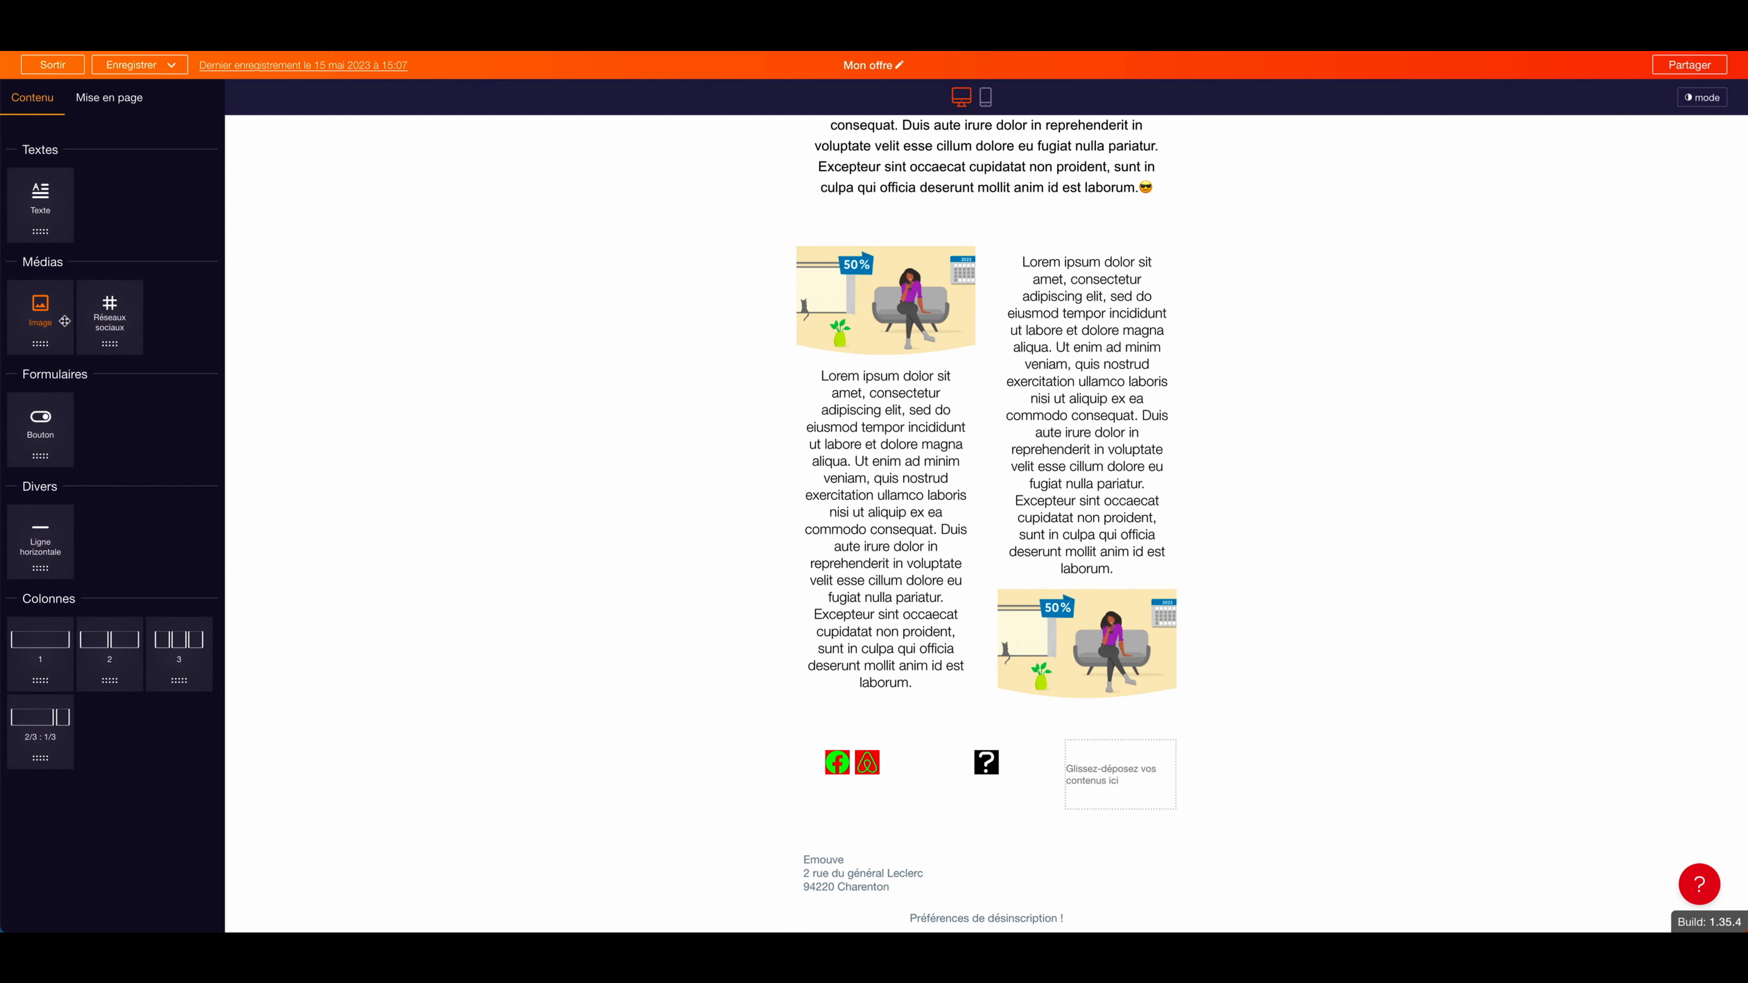
pyautogui.moveTo(109, 324); pyautogui.dragTo(1093, 782)
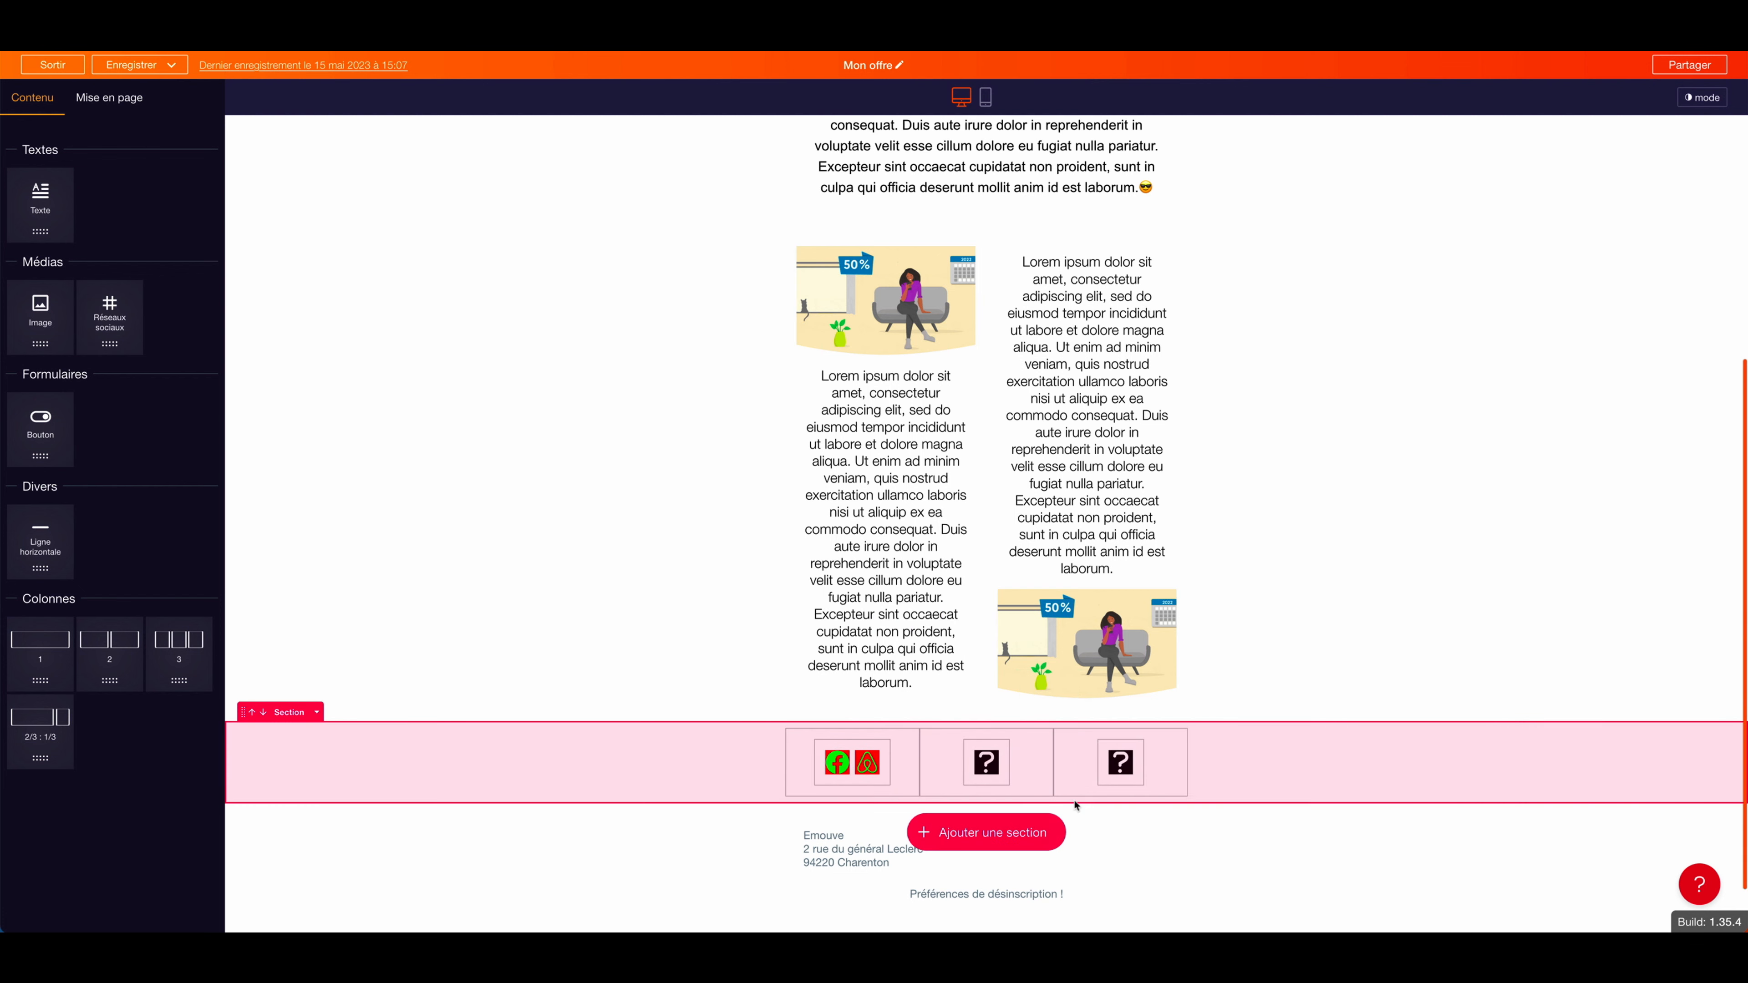
pyautogui.click(1039, 775)
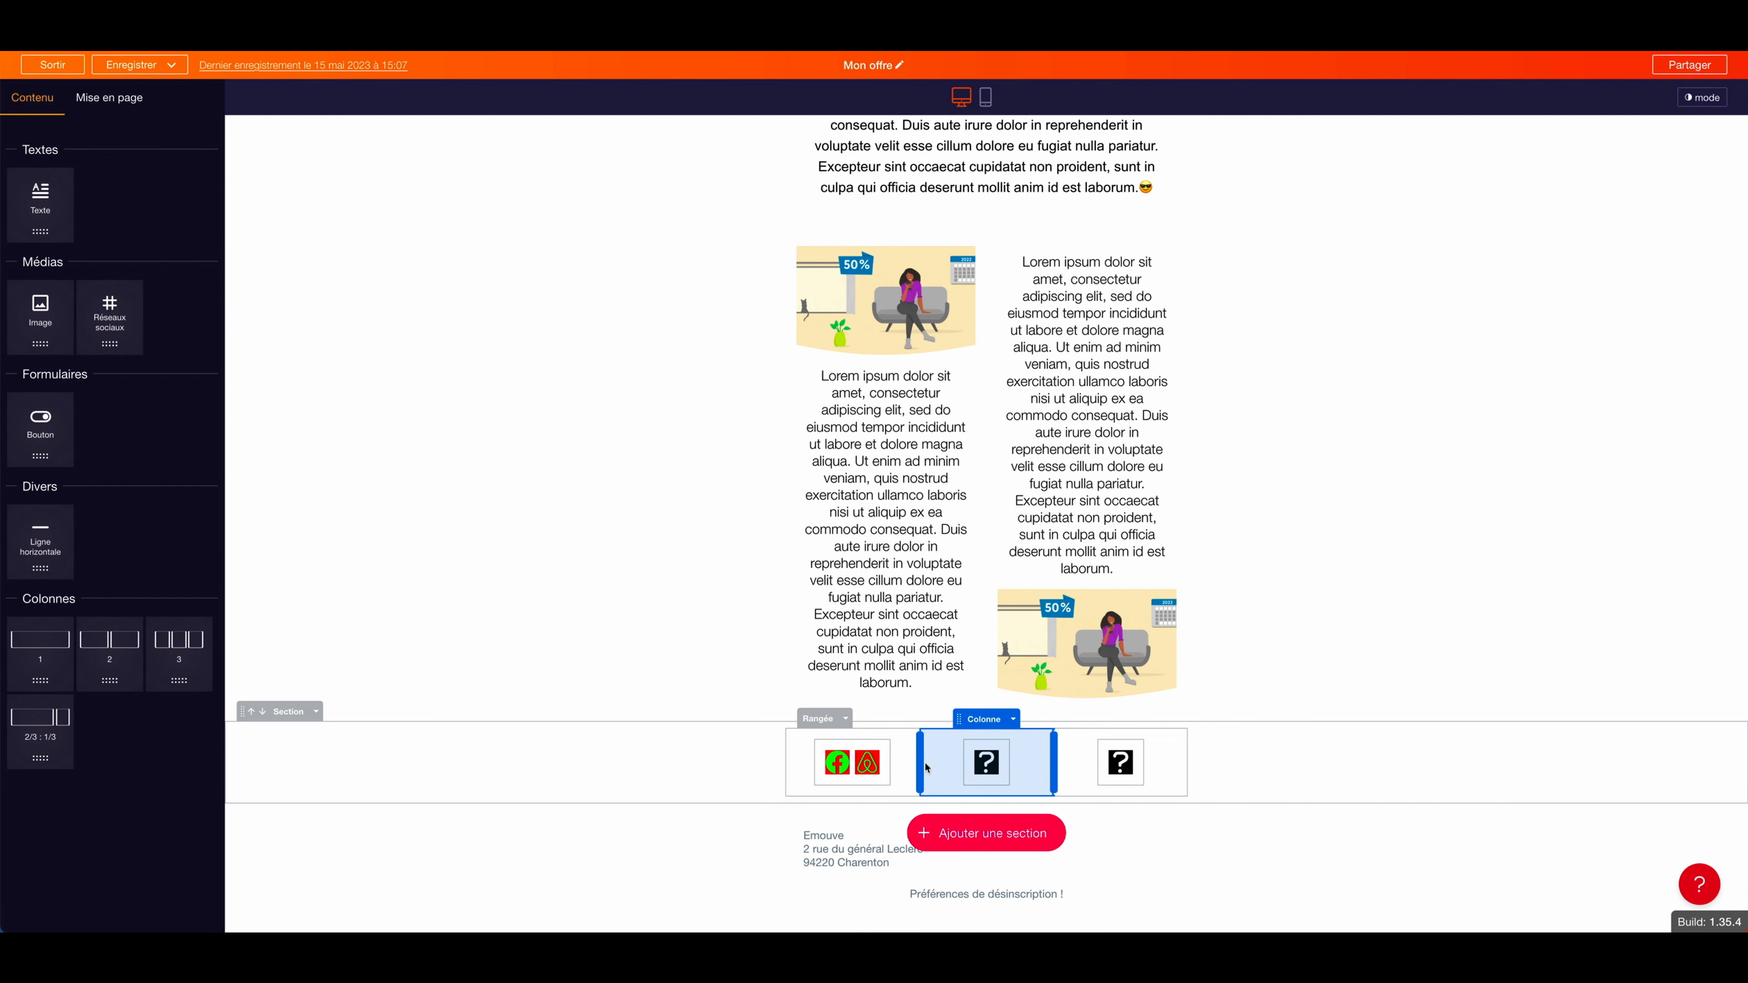
pyautogui.moveTo(921, 761); pyautogui.dragTo(954, 765)
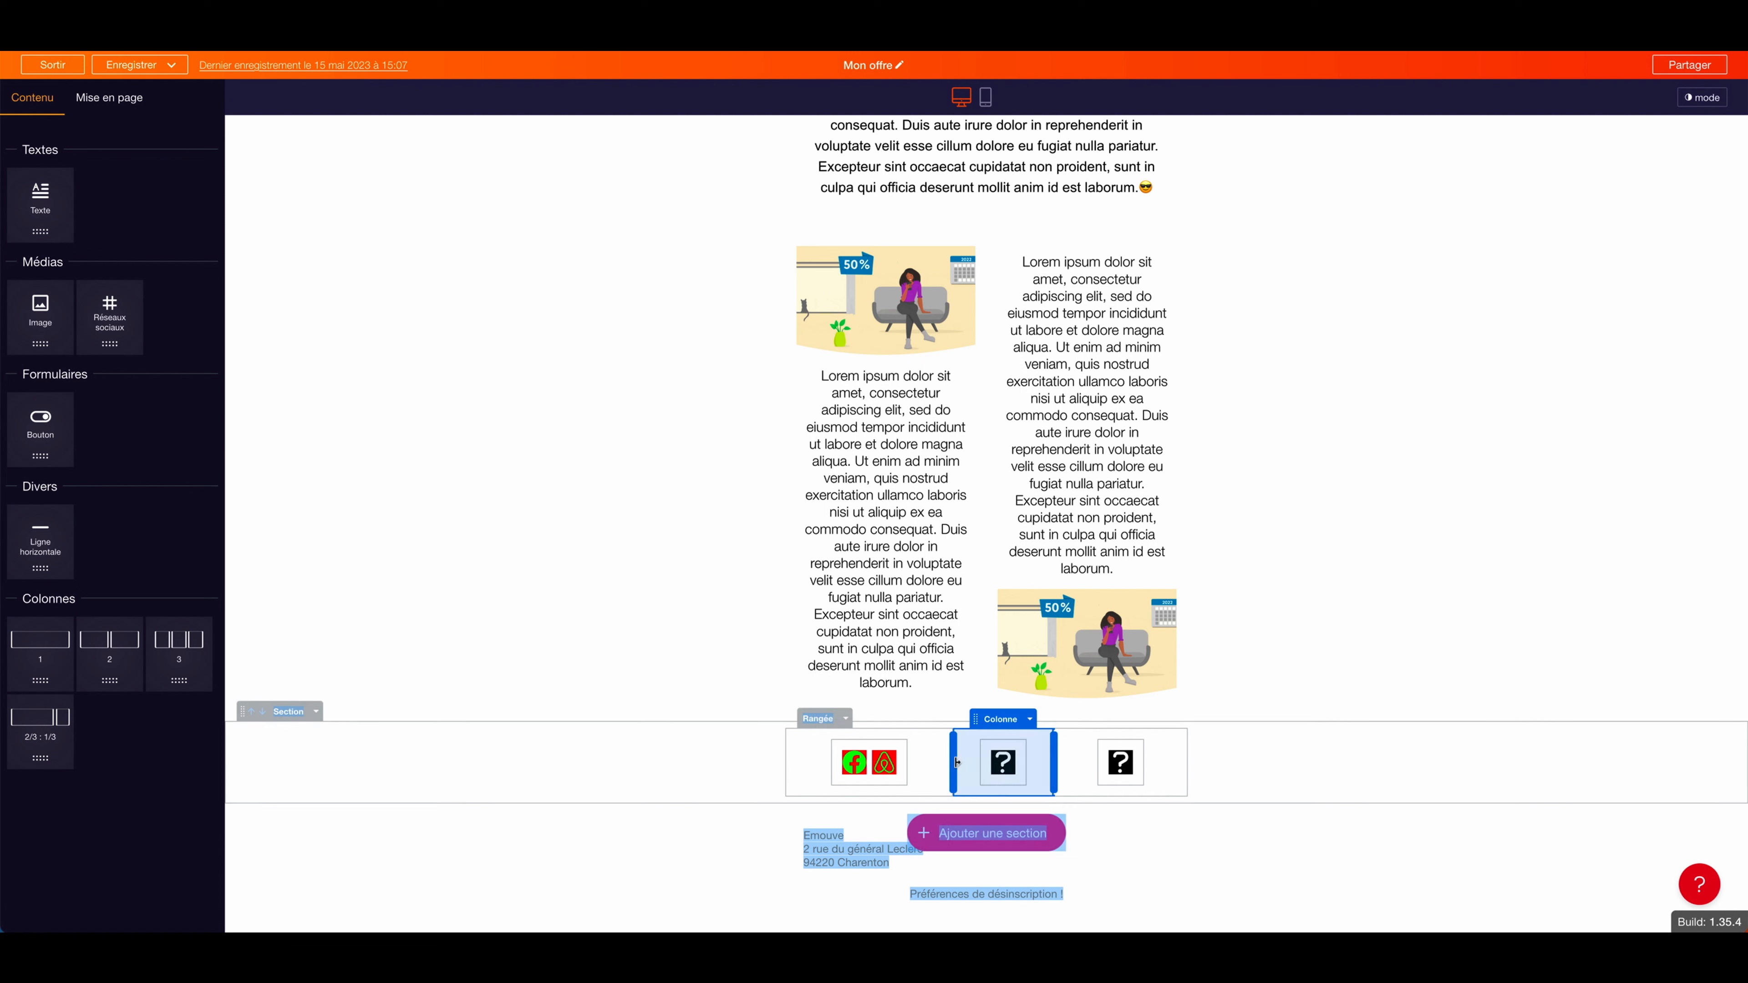
pyautogui.click(864, 771)
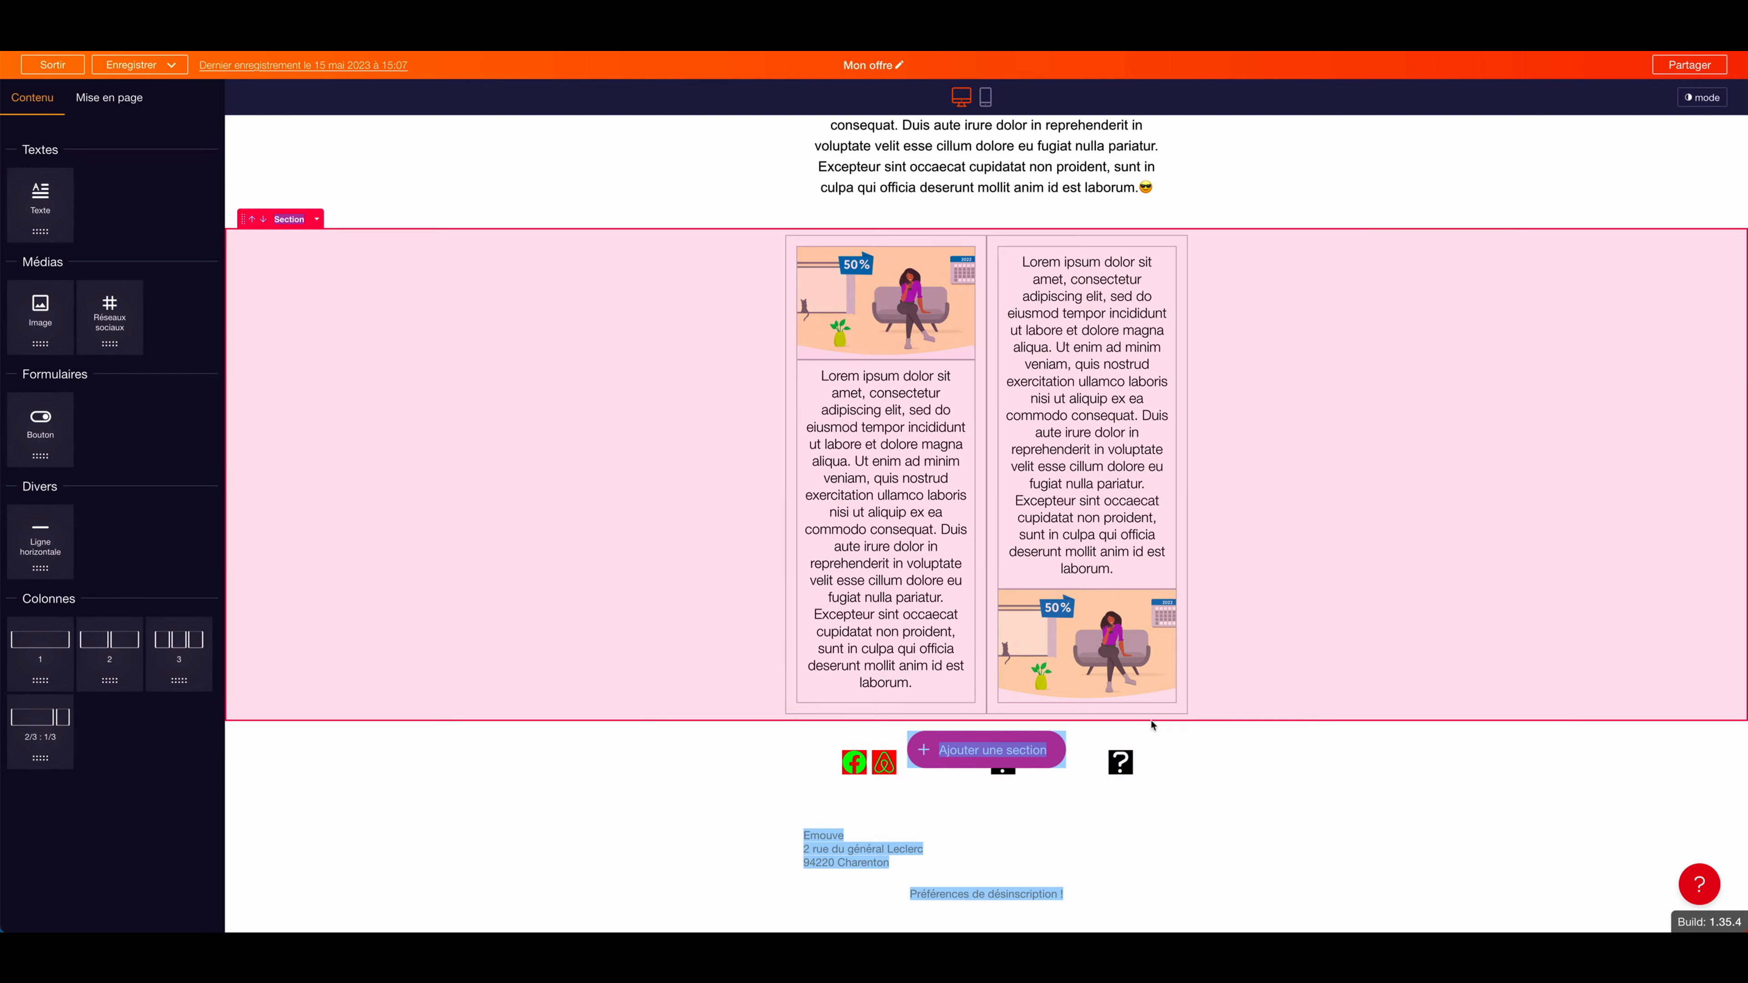
# Delete the second and third columns of the social networks row, keeping the column with the Facebook and Airbnb icons.
pyautogui.click(1007, 771)
pyautogui.click(1029, 720)
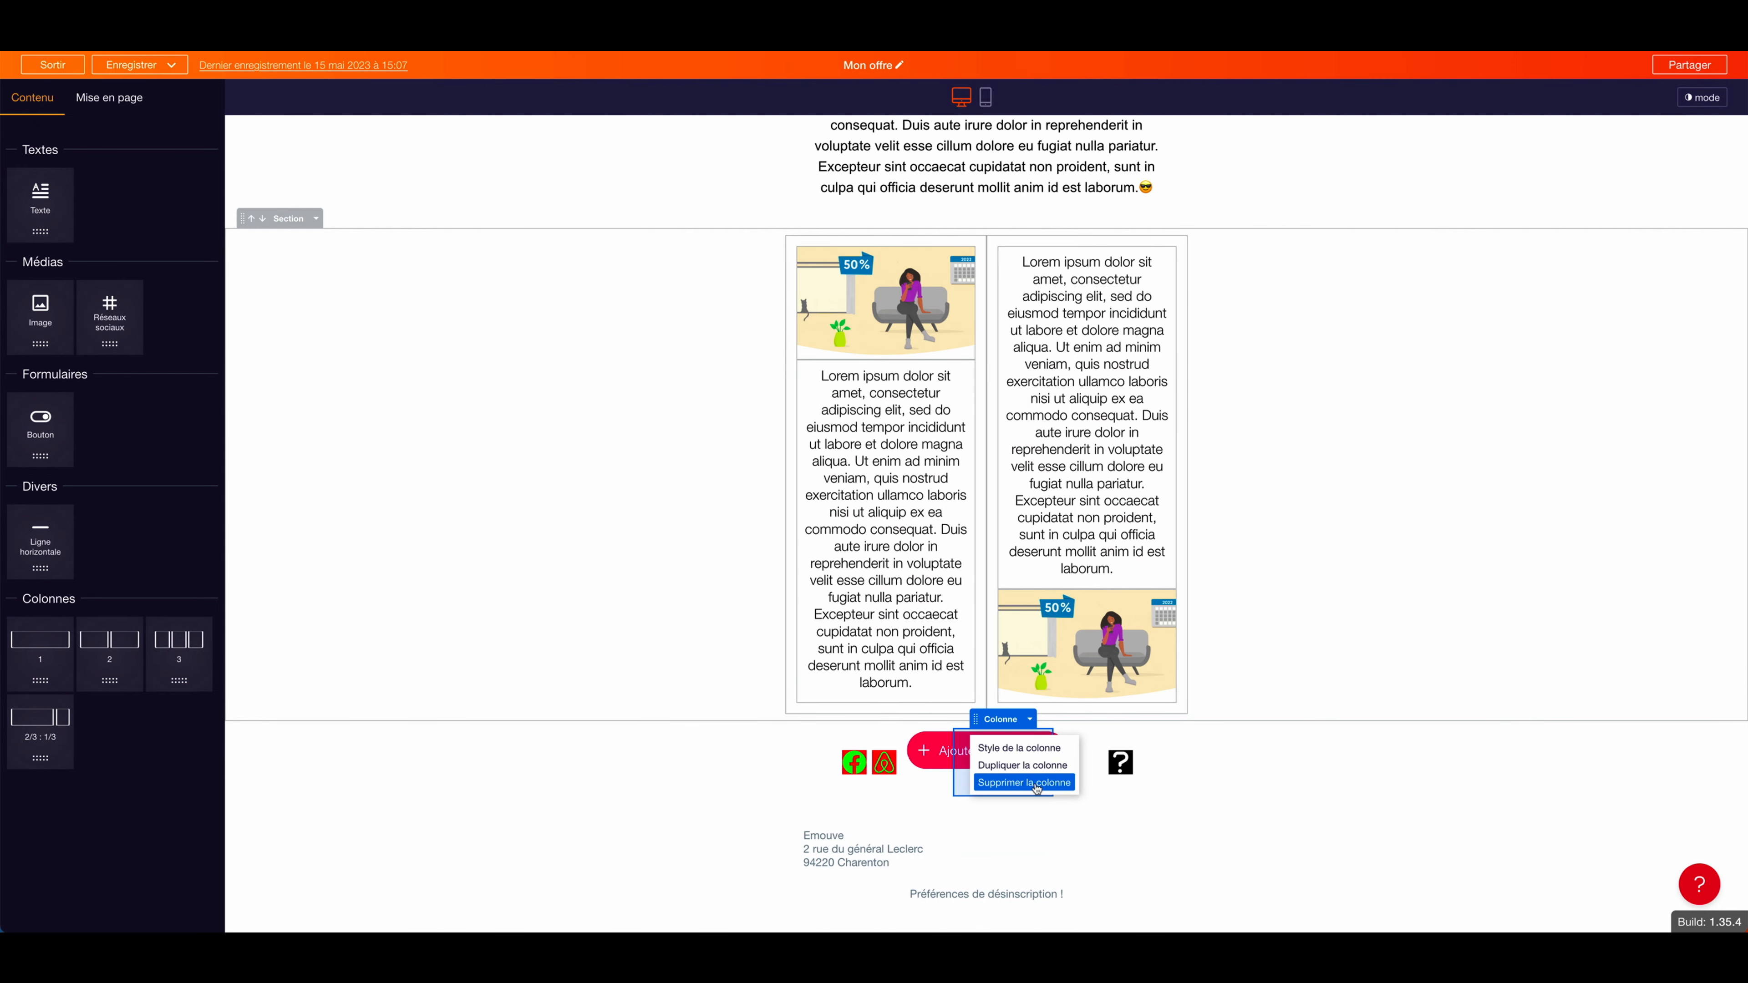
pyautogui.click(1037, 783)
pyautogui.click(1077, 761)
pyautogui.click(1113, 720)
pyautogui.click(1111, 783)
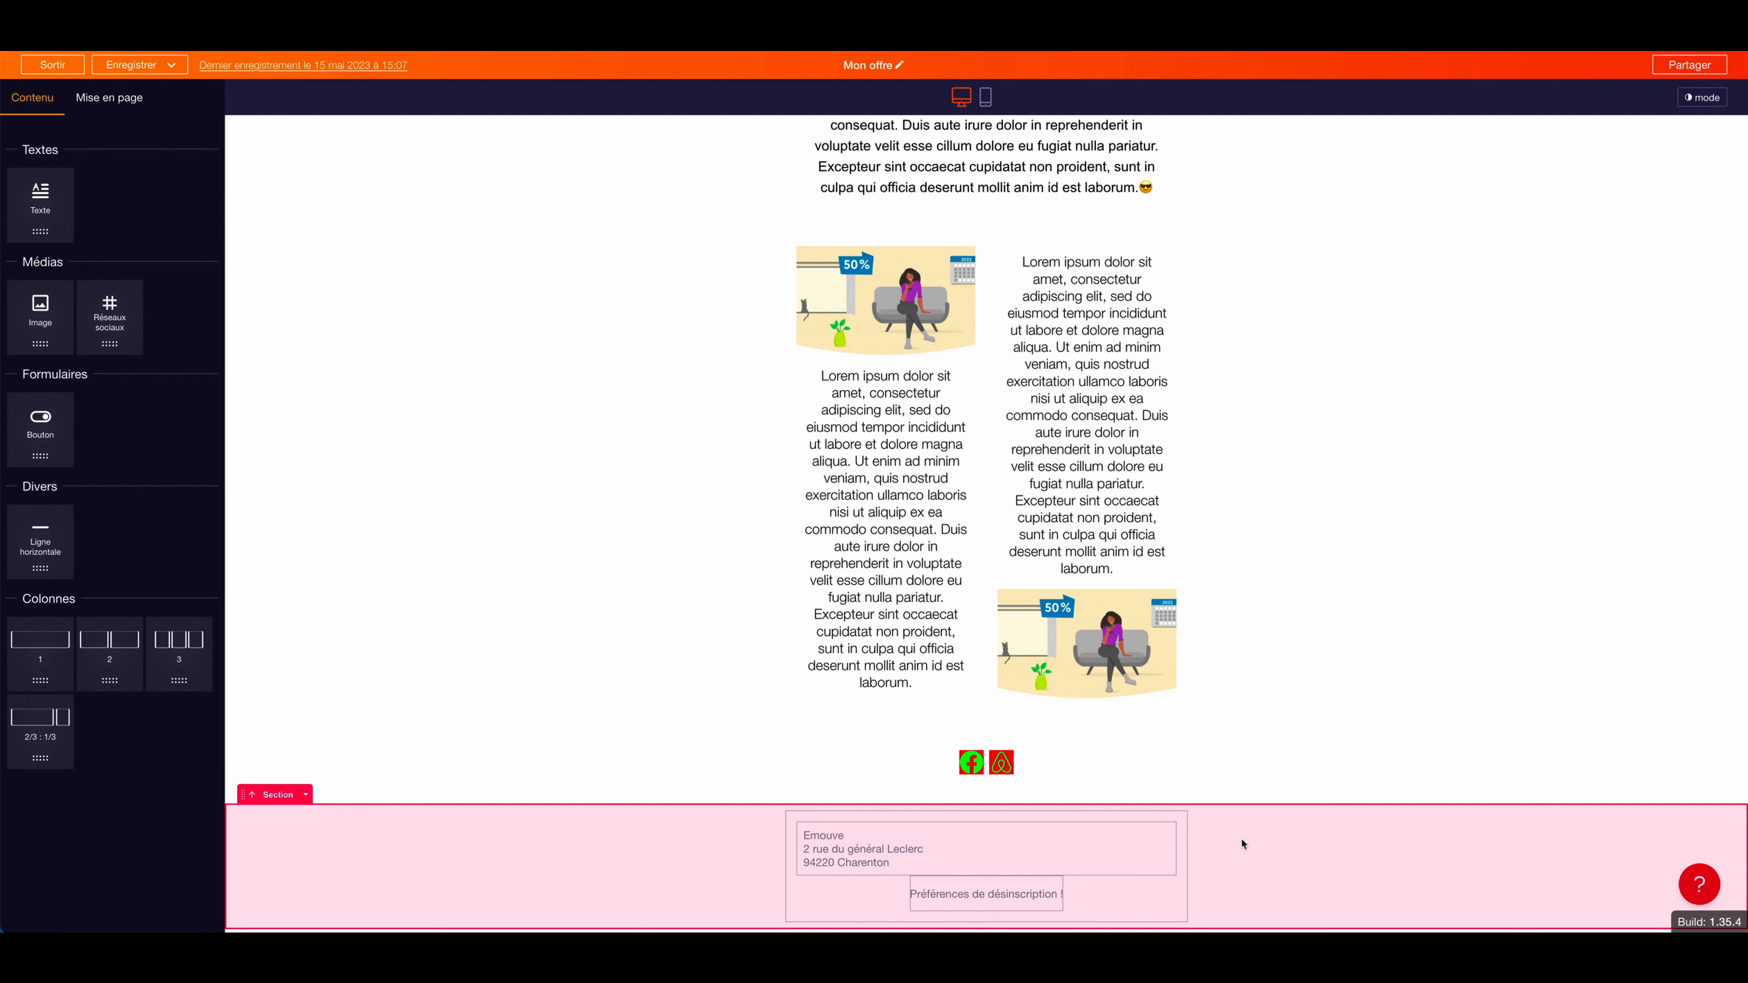
# Add an empty section between the two-column image and text section and the social network icons.
pyautogui.scroll(-1, 246, 641)
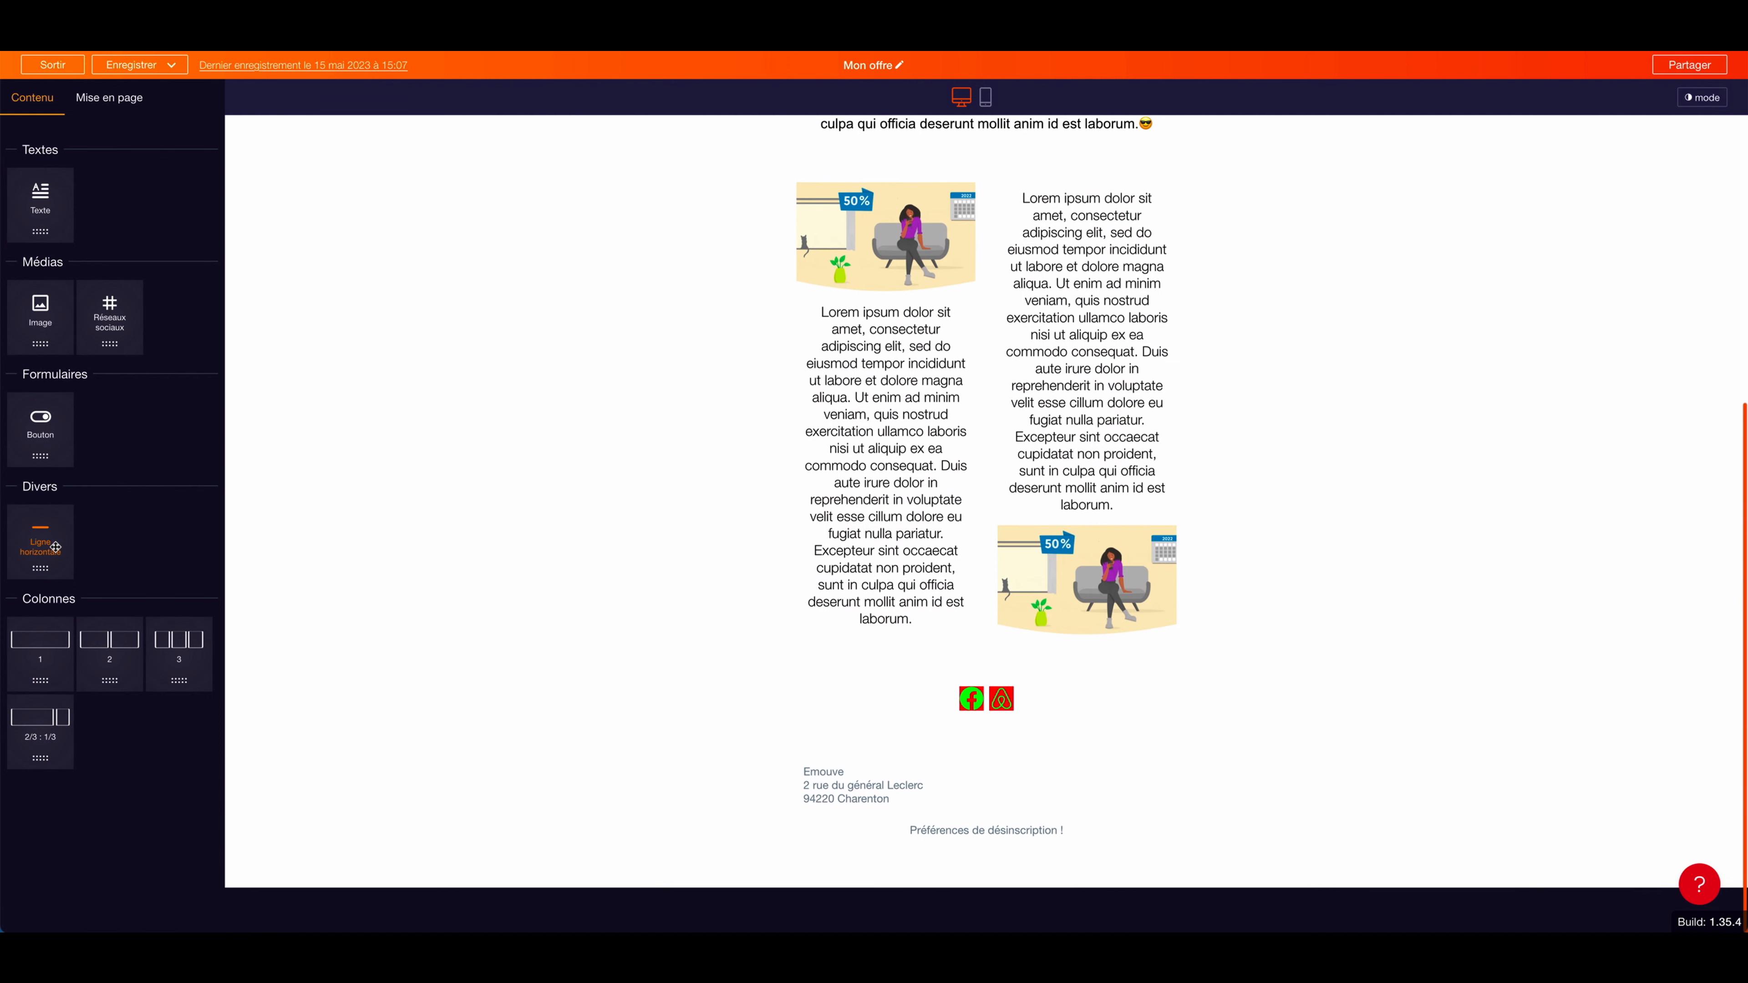
pyautogui.moveTo(64, 537); pyautogui.dragTo(940, 682)
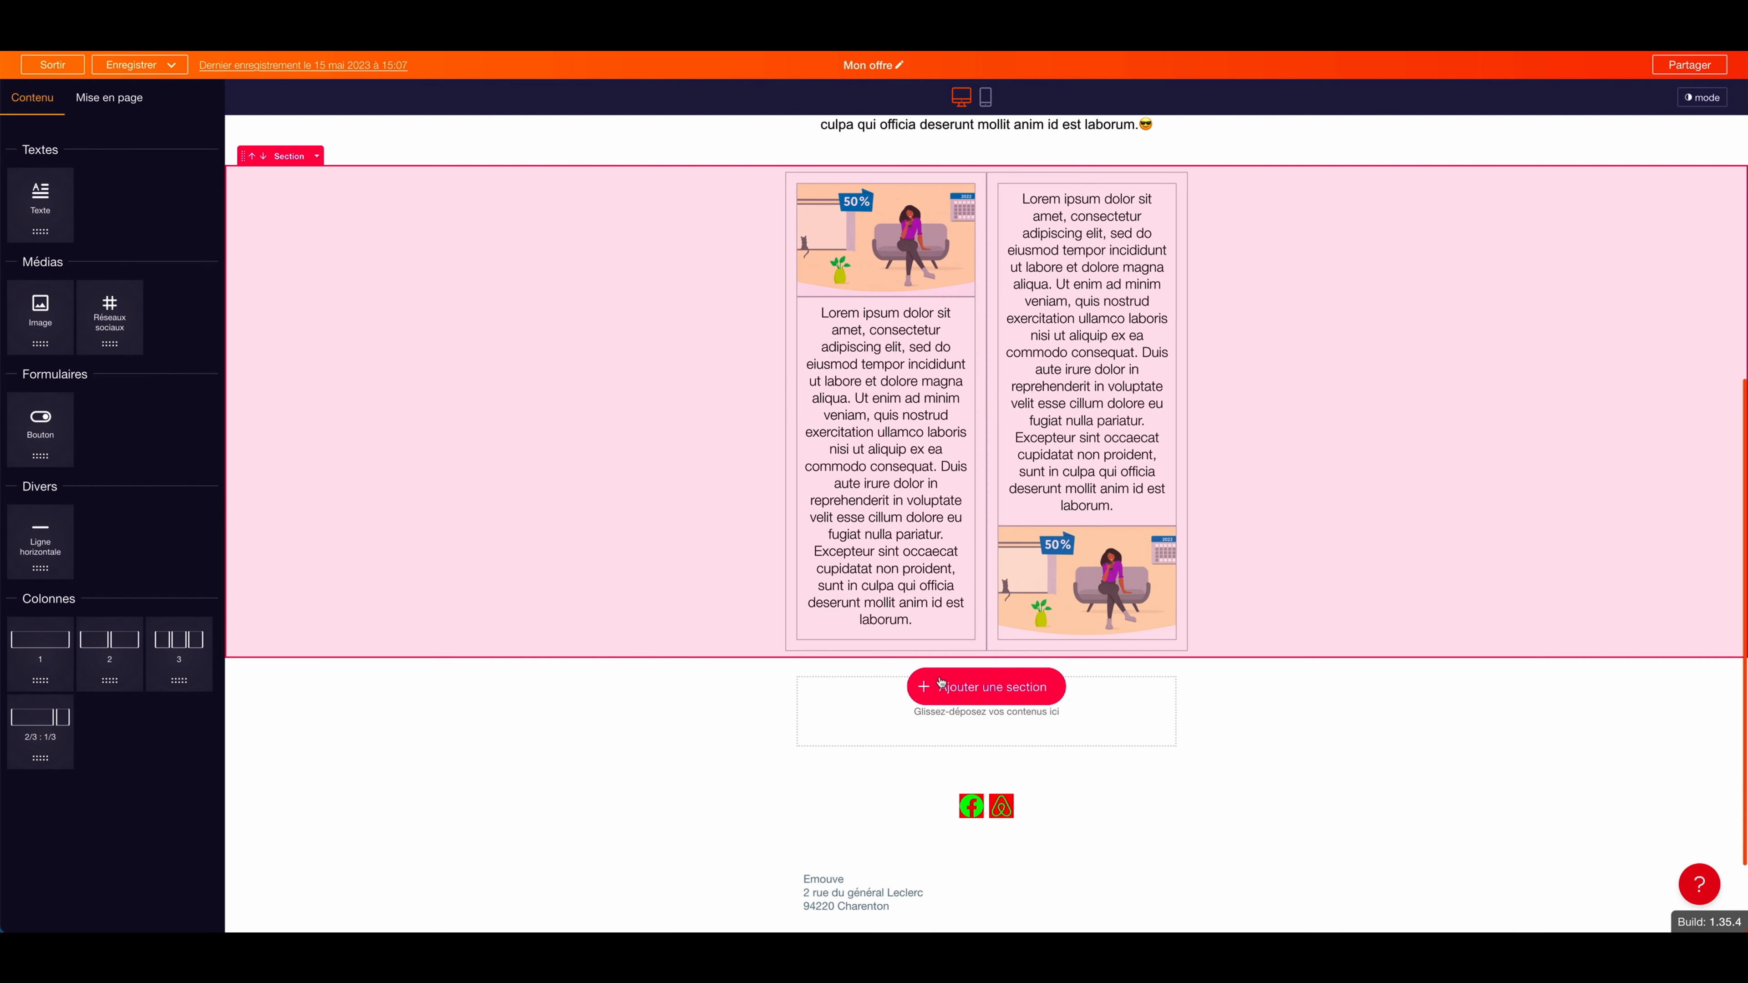
pyautogui.click(961, 692)
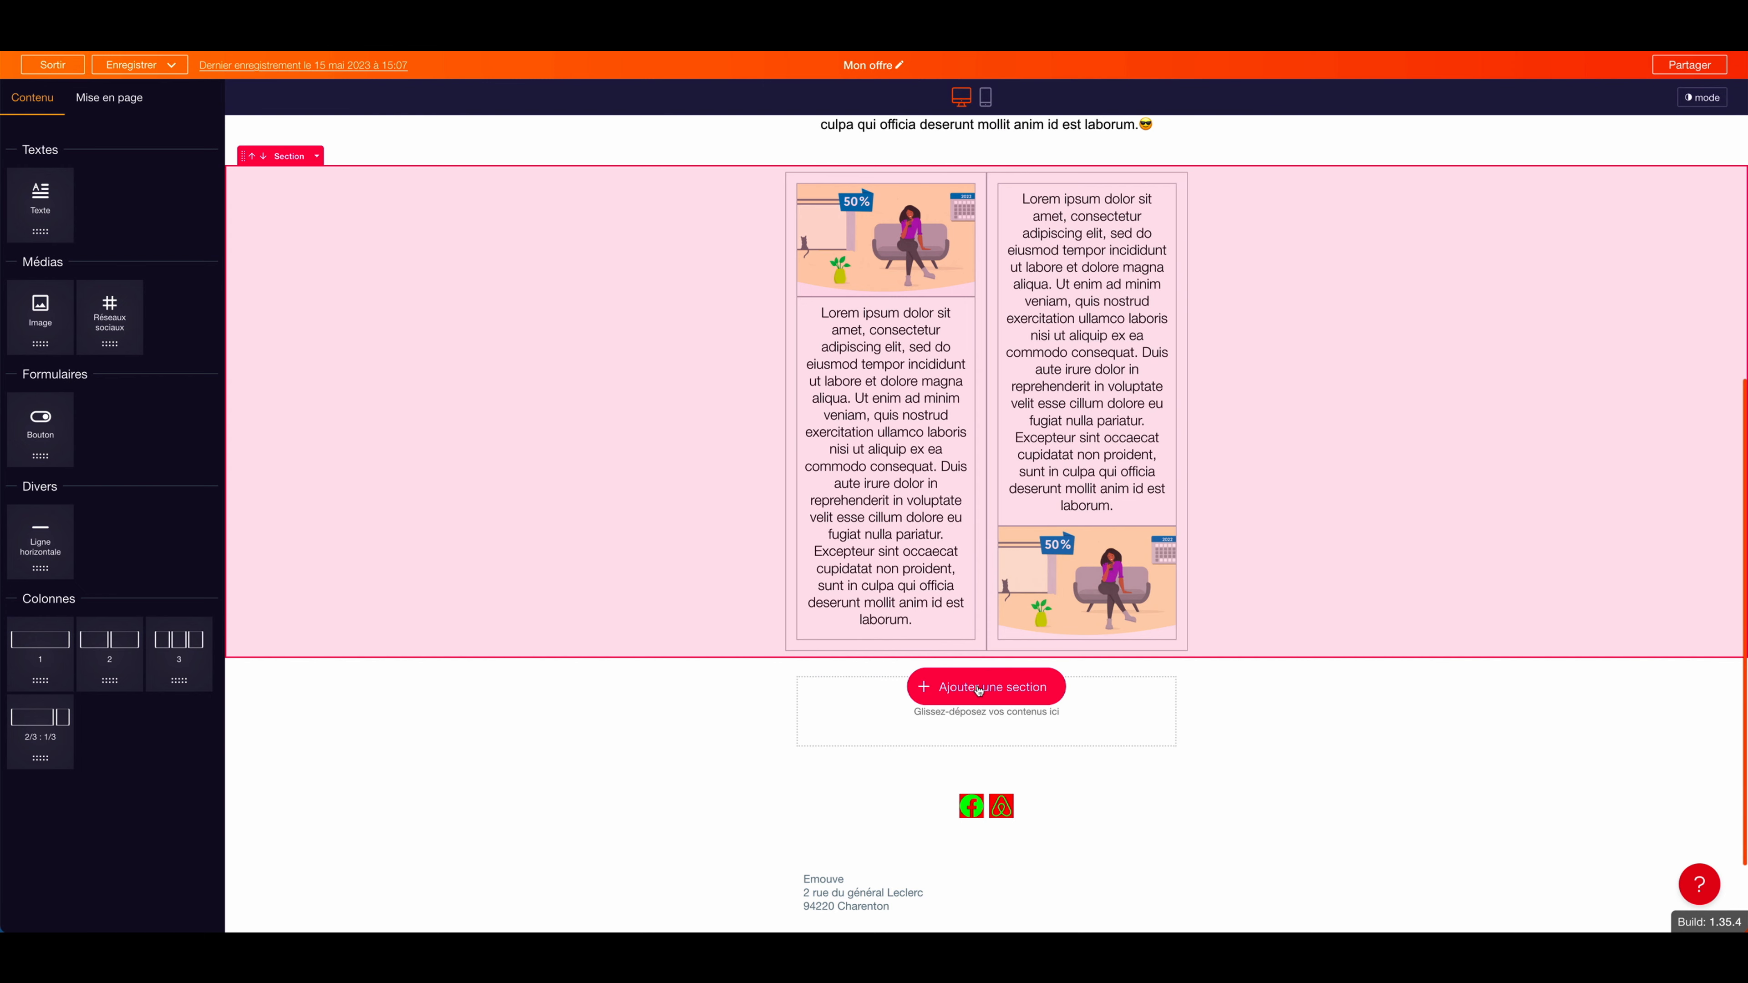
# Add another empty section above the social network icons and delete the lower of the two empty sections.
pyautogui.click(978, 687)
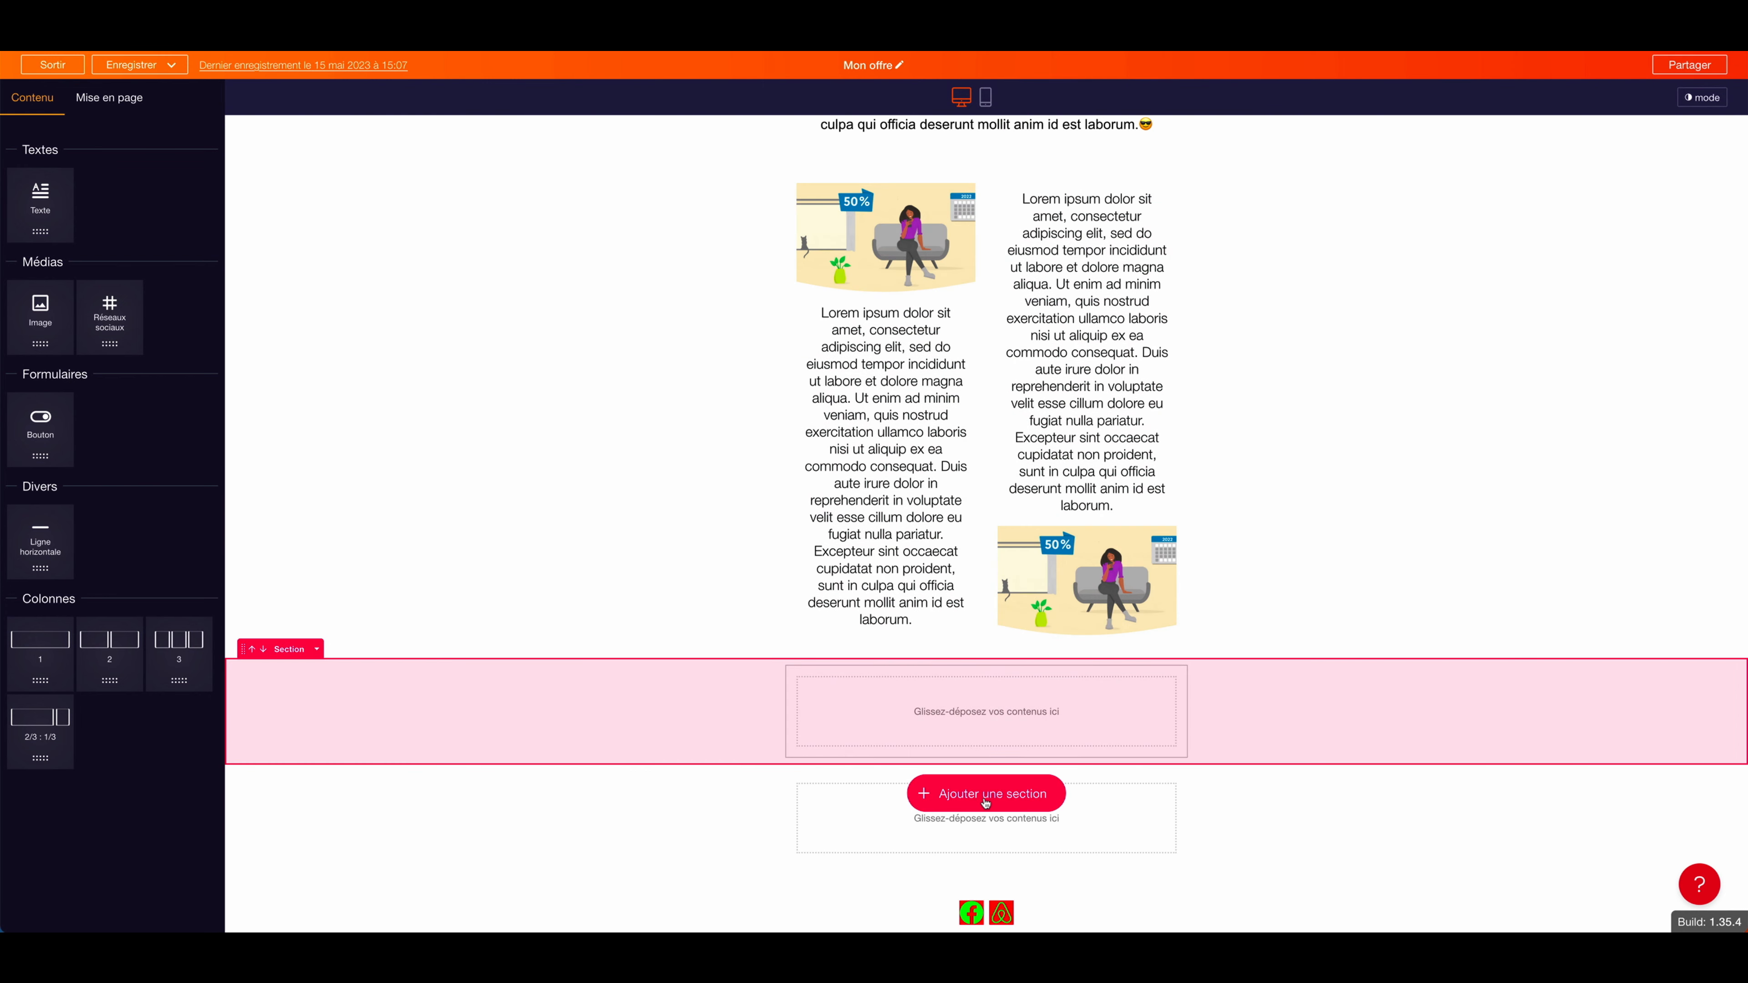
pyautogui.click(988, 800)
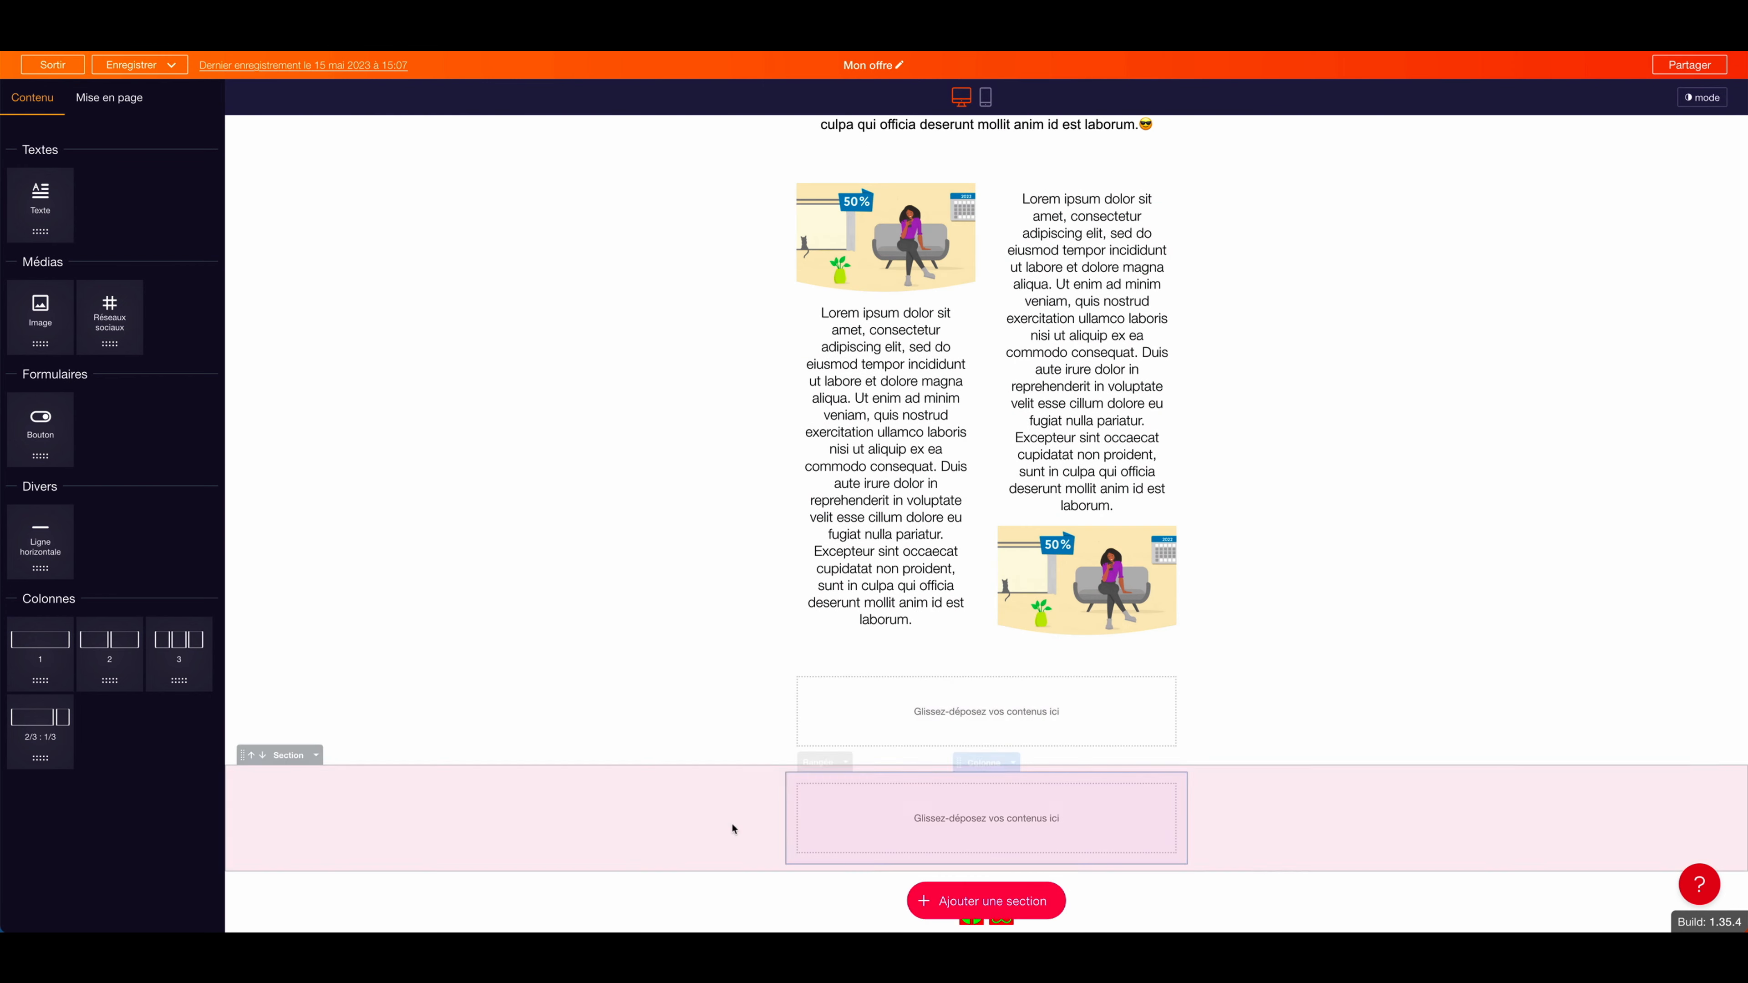
pyautogui.click(317, 757)
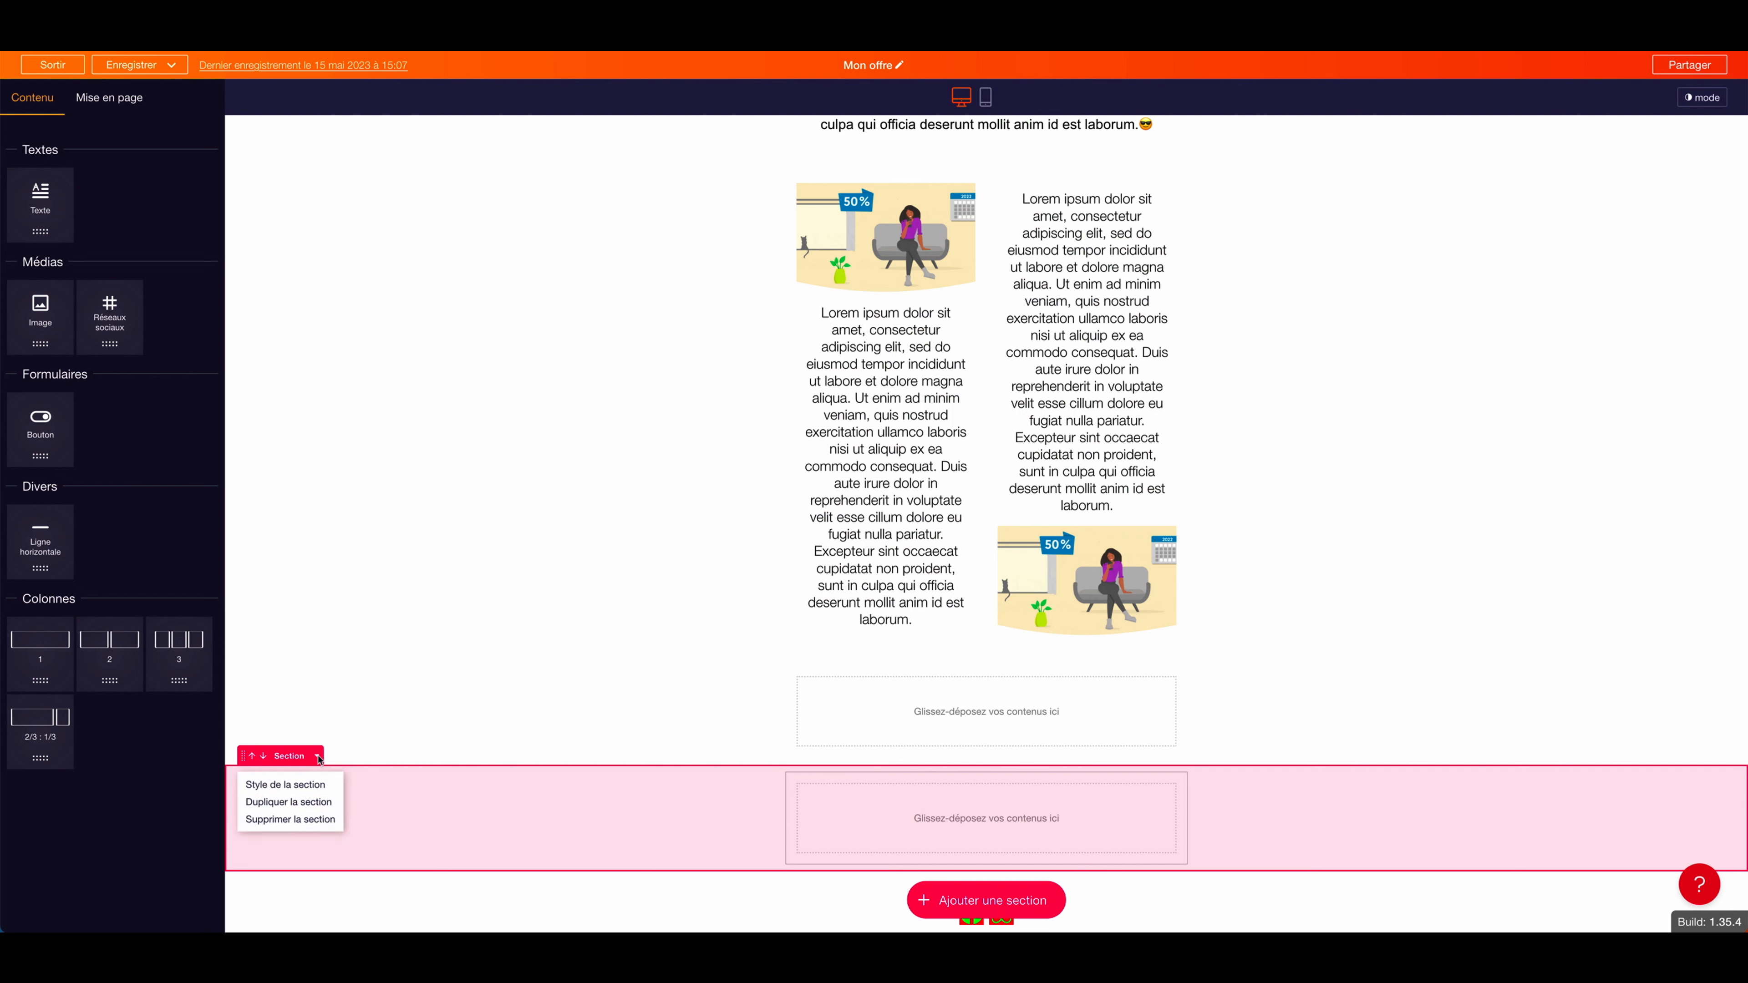
pyautogui.click(312, 819)
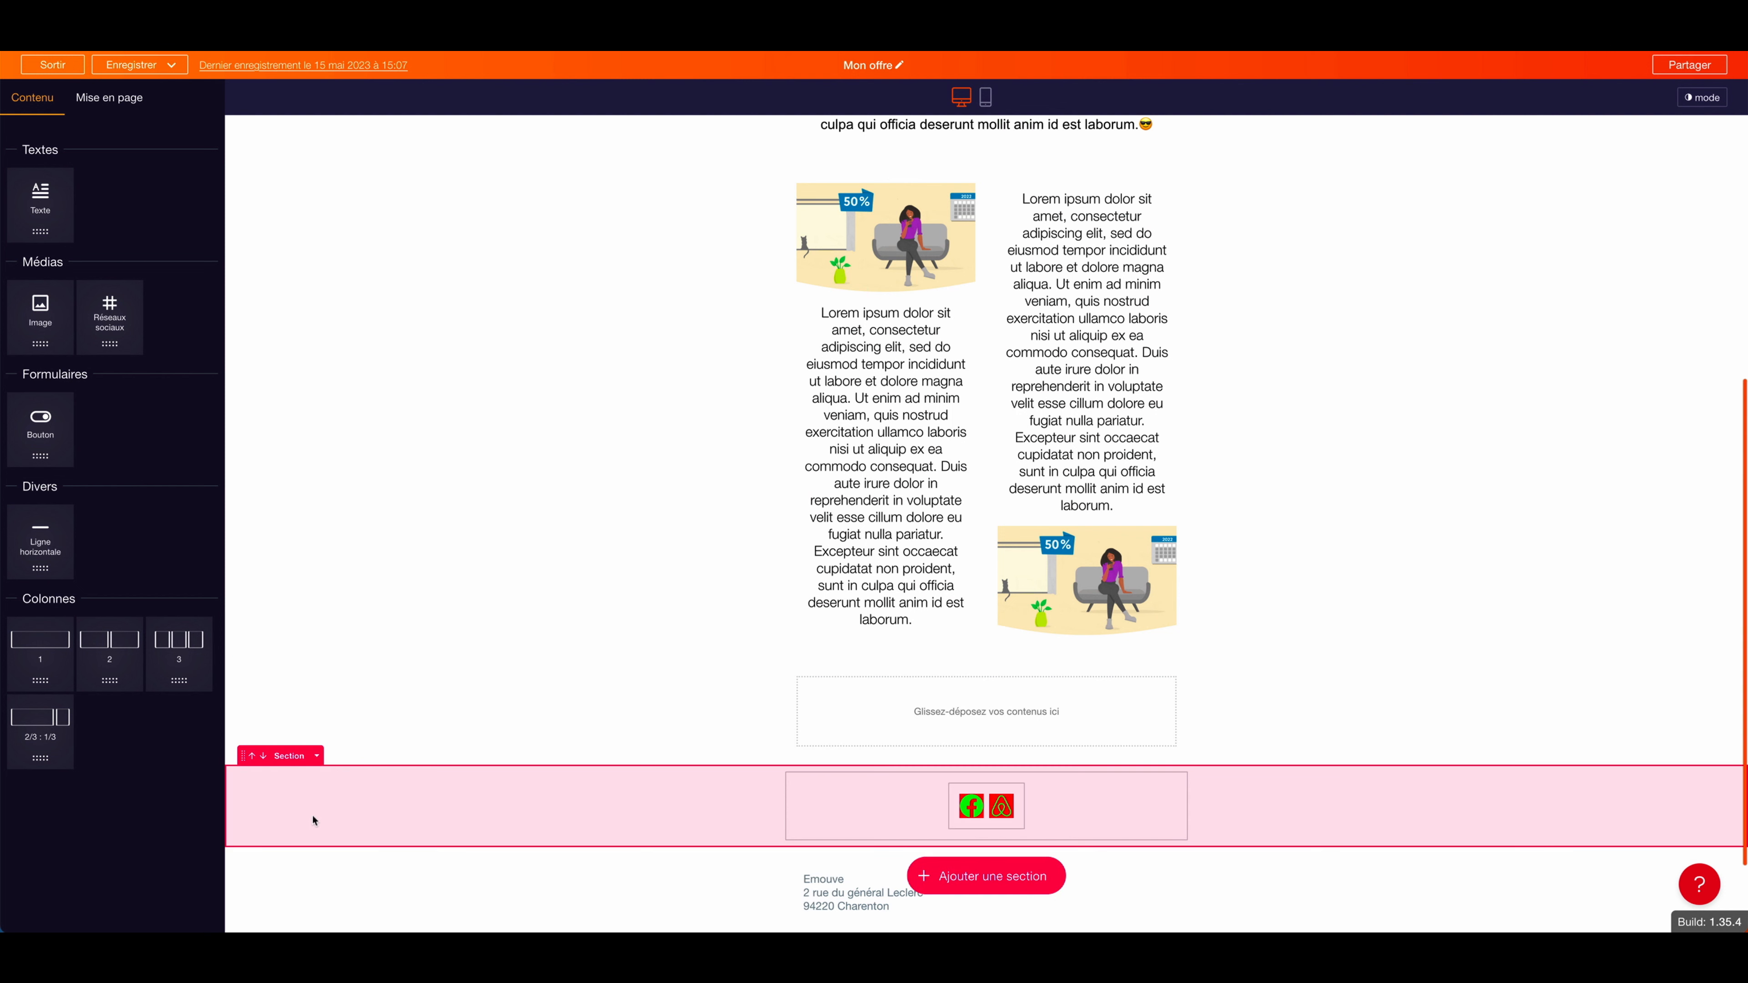